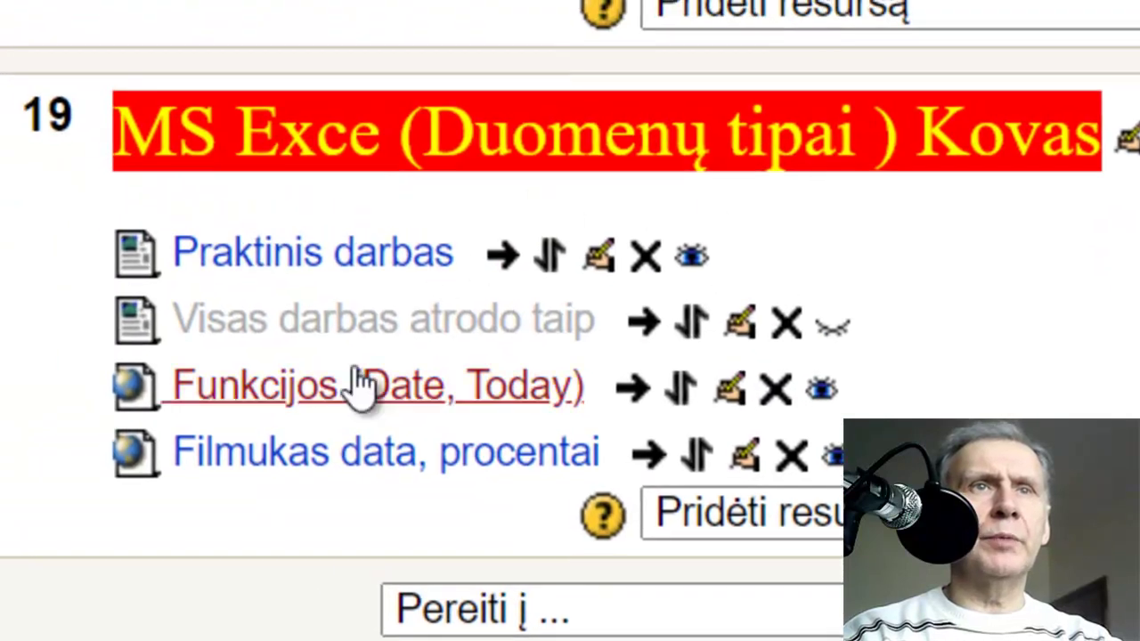
# - Open the Praktinis darbas resource listed under the MS Excel (Duomenų tipai) Kovas section
pyautogui.click(308, 258)
# - Open the Pratimai exercises for topic 4, Duomenų tipai, and scroll to them
pyautogui.scroll(-3, 160, 165)
pyautogui.scroll(-3, 142, 153)
pyautogui.scroll(-4, 178, 196)
pyautogui.scroll(6, 44, 234)
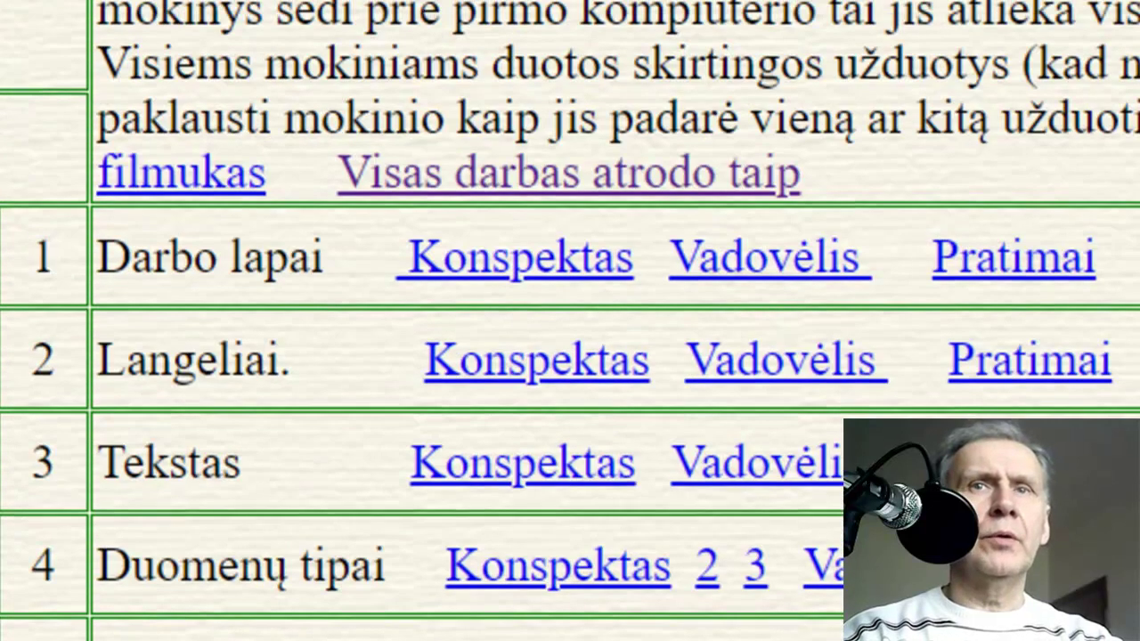
pyautogui.scroll(-4, 570, 320)
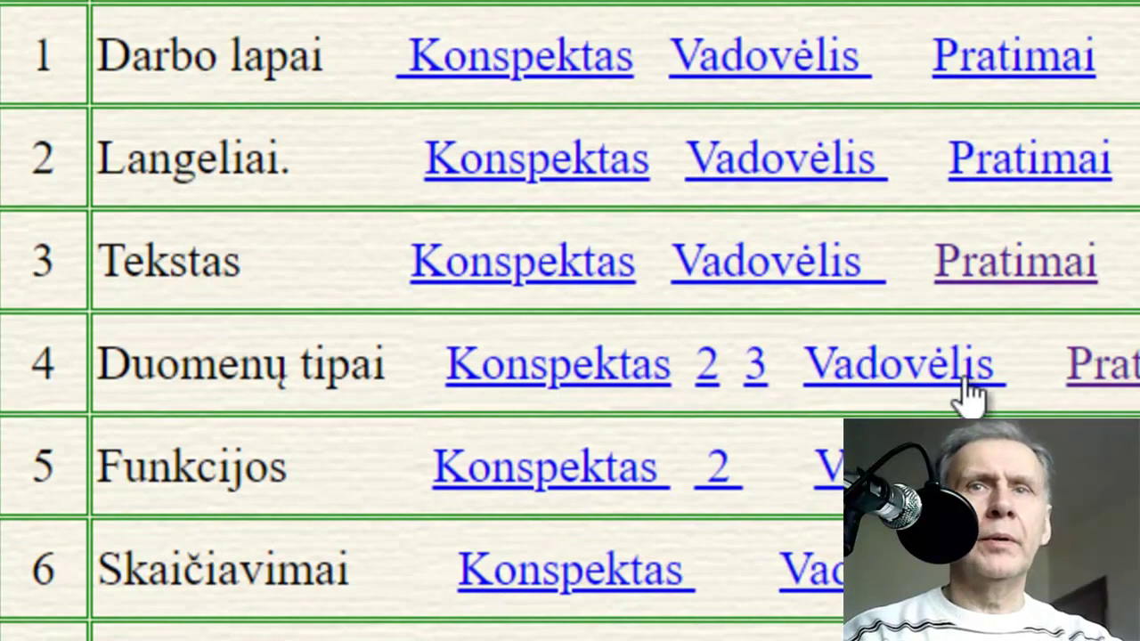
pyautogui.click(1129, 385)
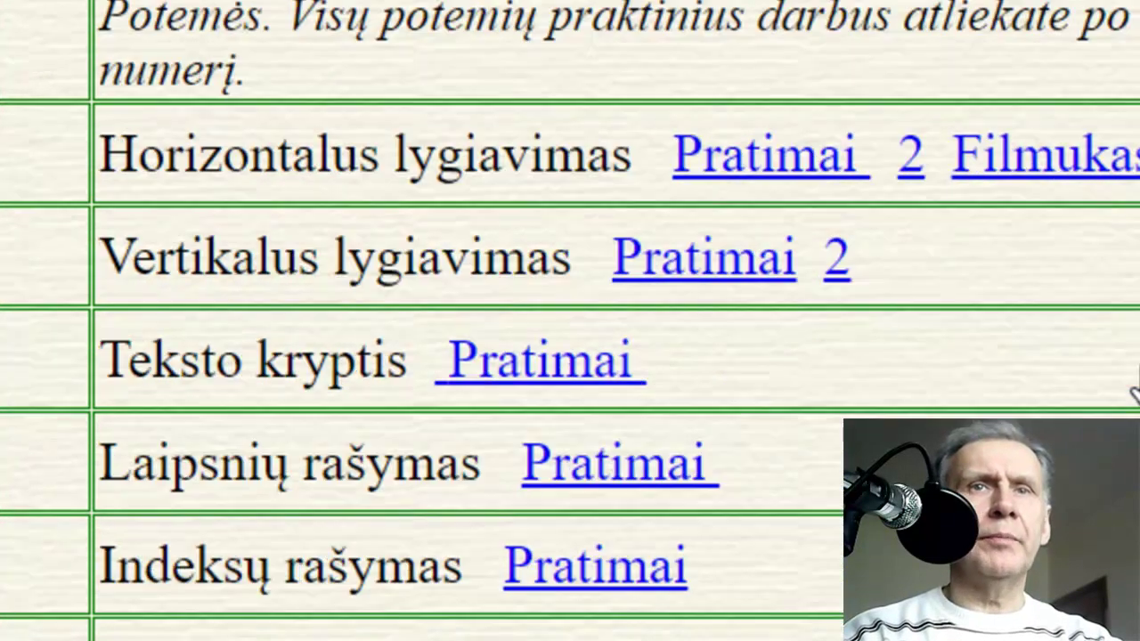
pyautogui.scroll(-3, 932, 372)
pyautogui.scroll(-5, 877, 276)
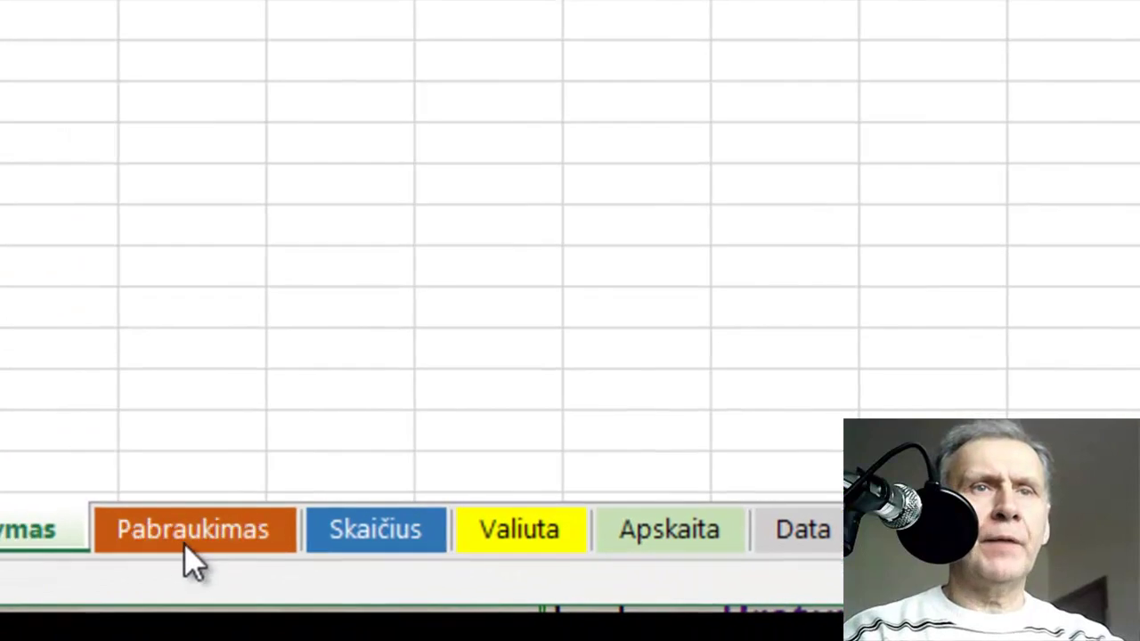
# - Browse the Valiuta, Data, Laikas, Procentai and Pasirinktinis sheets, then select the cell under 14,0 on Skaičius
pyautogui.click(386, 544)
pyautogui.click(503, 539)
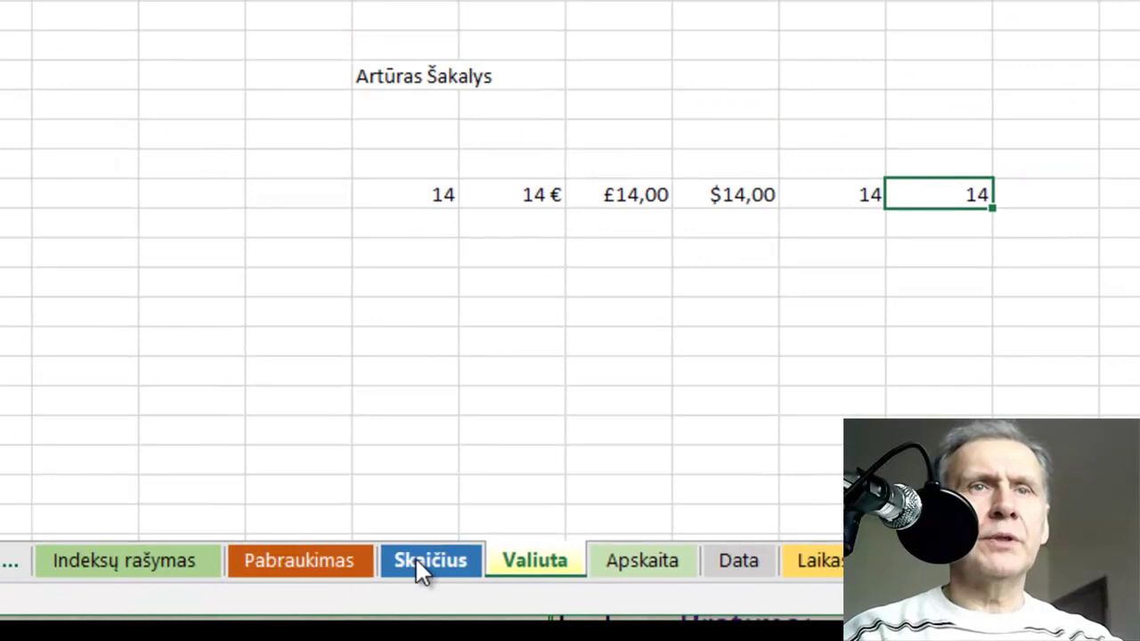
pyautogui.click(415, 557)
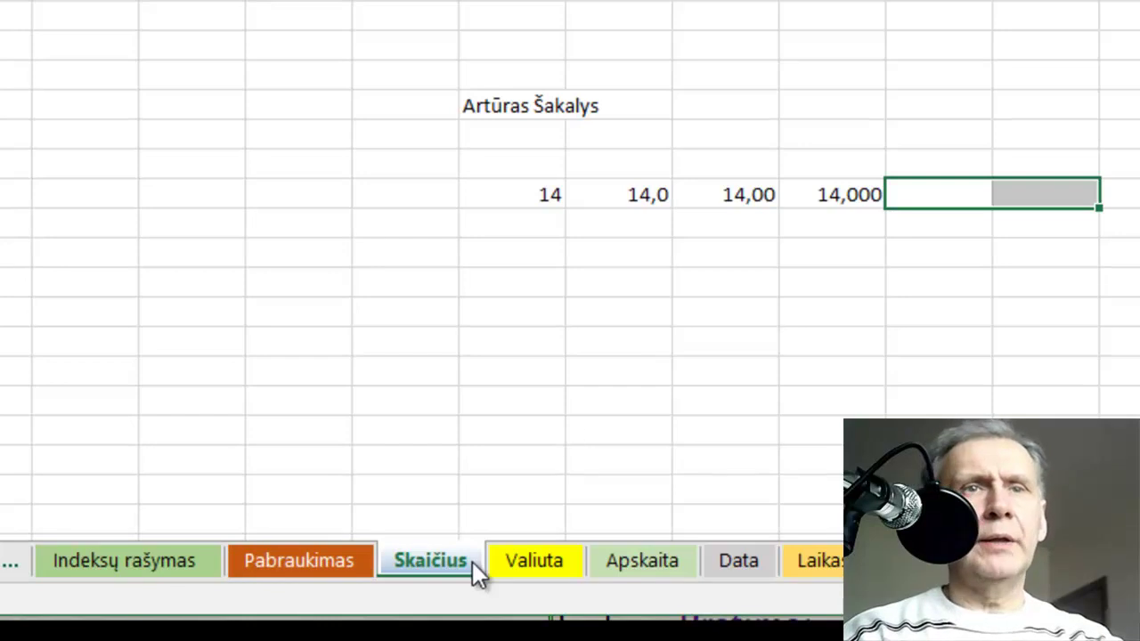
pyautogui.click(545, 561)
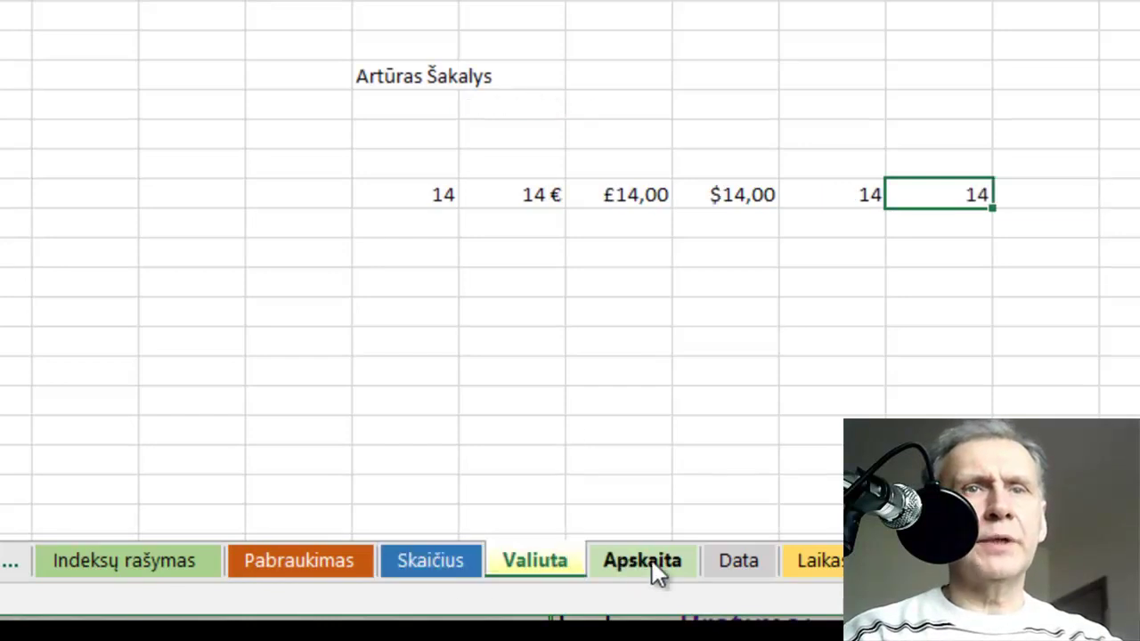
pyautogui.click(744, 561)
pyautogui.click(797, 561)
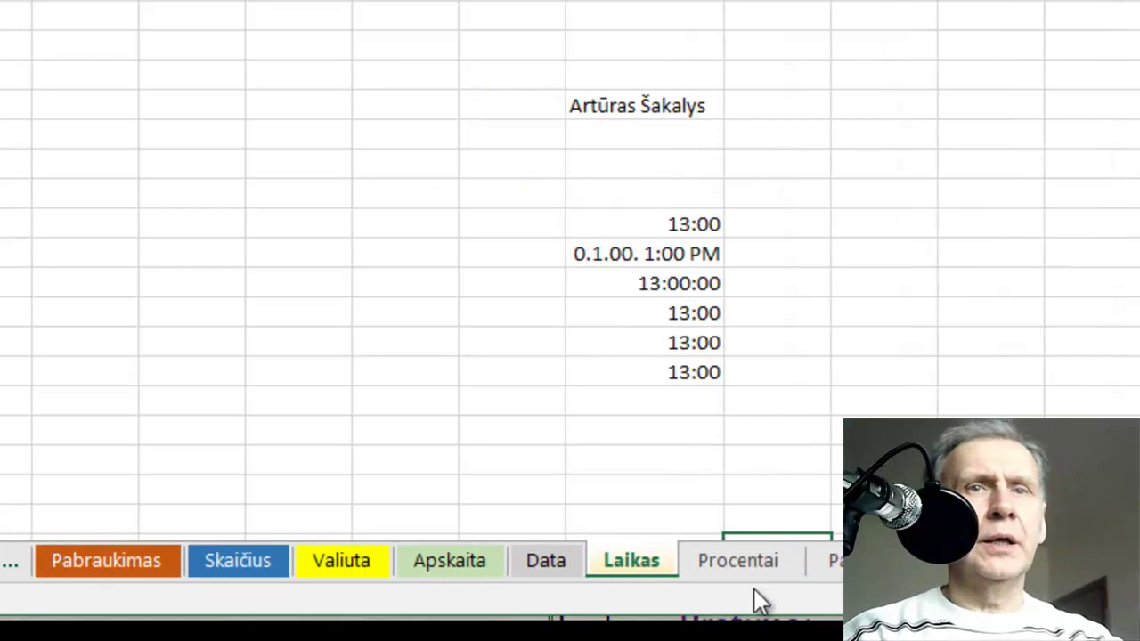
pyautogui.click(754, 563)
pyautogui.click(819, 563)
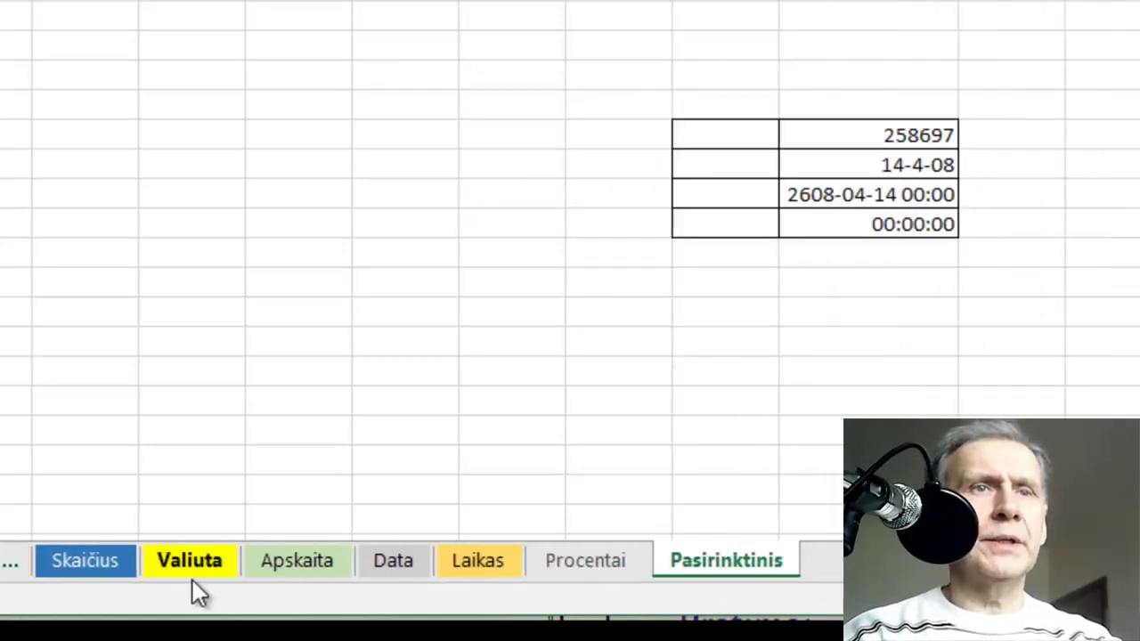
pyautogui.click(97, 560)
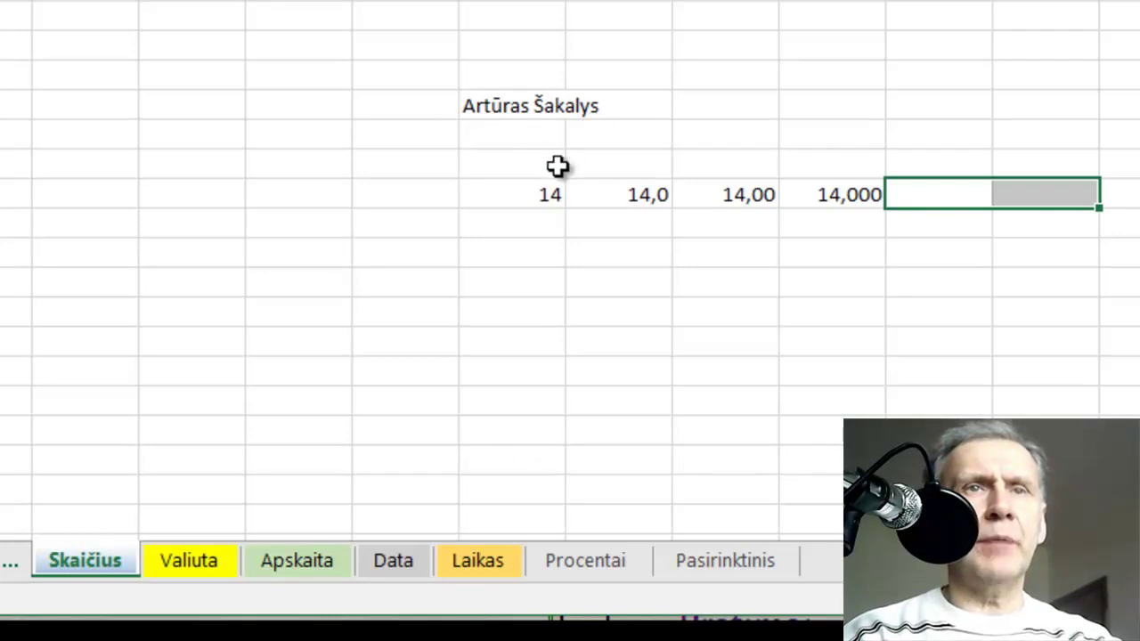
pyautogui.click(625, 249)
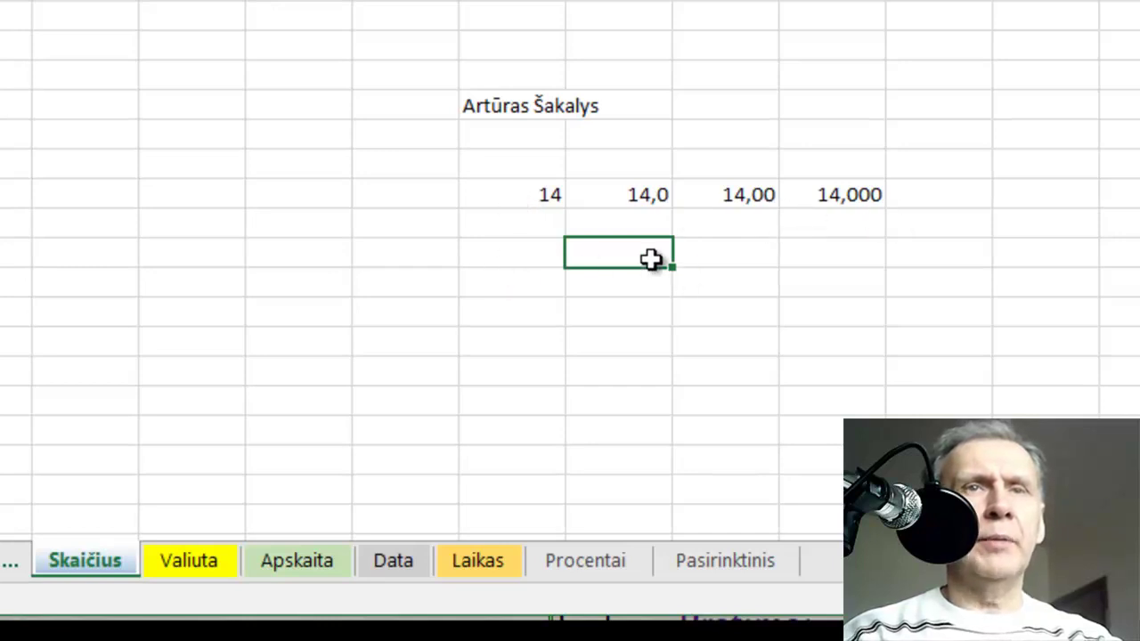
# - Enter 14 under 14,0 and format it as Skaičius with 6 decimal places (14,000000)
pyautogui.write('14')
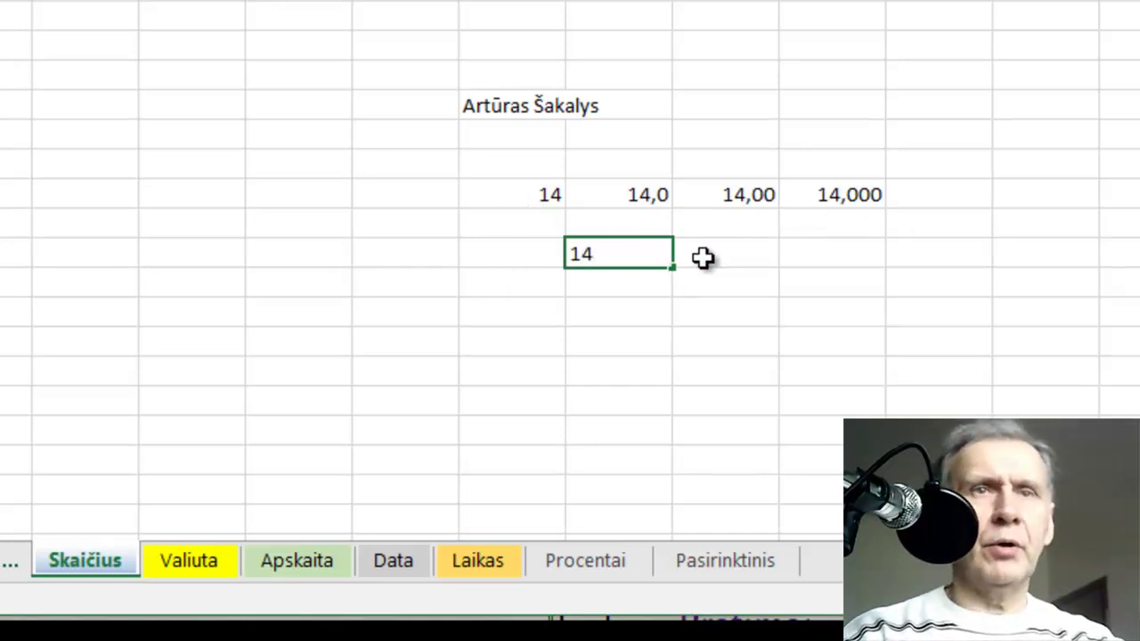
pyautogui.click(746, 338)
pyautogui.rightClick(638, 257)
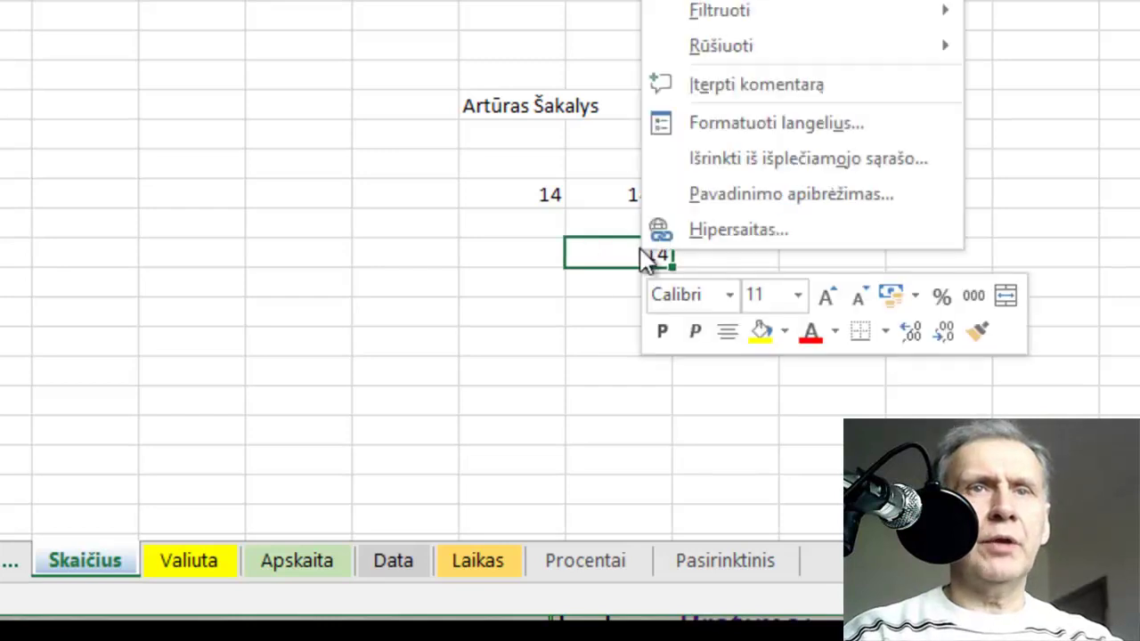
pyautogui.click(738, 123)
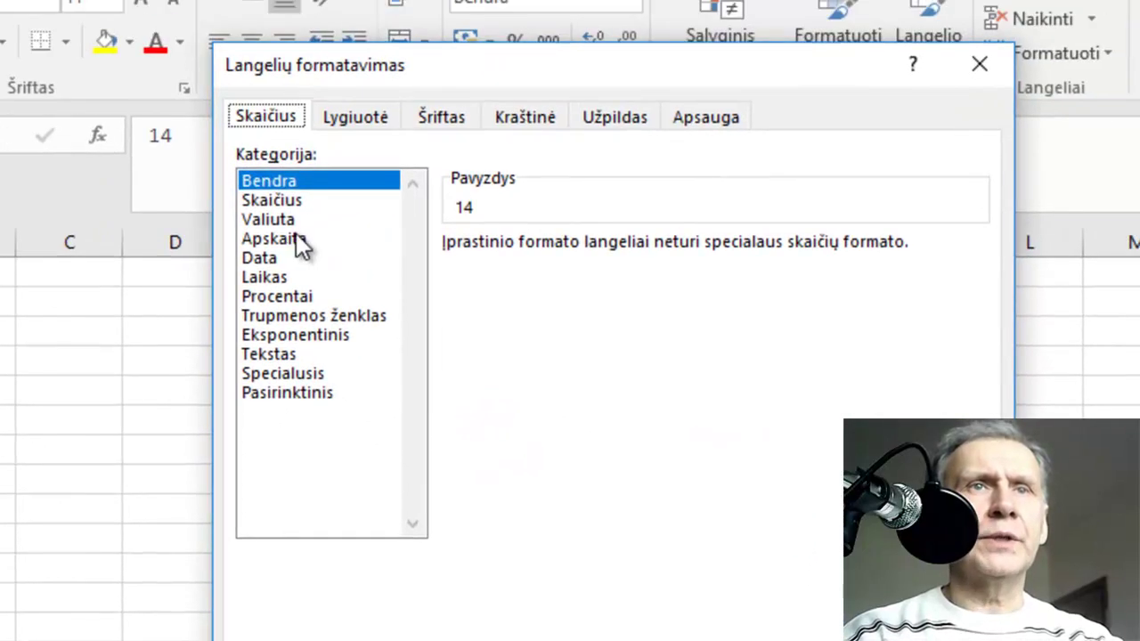
pyautogui.click(285, 202)
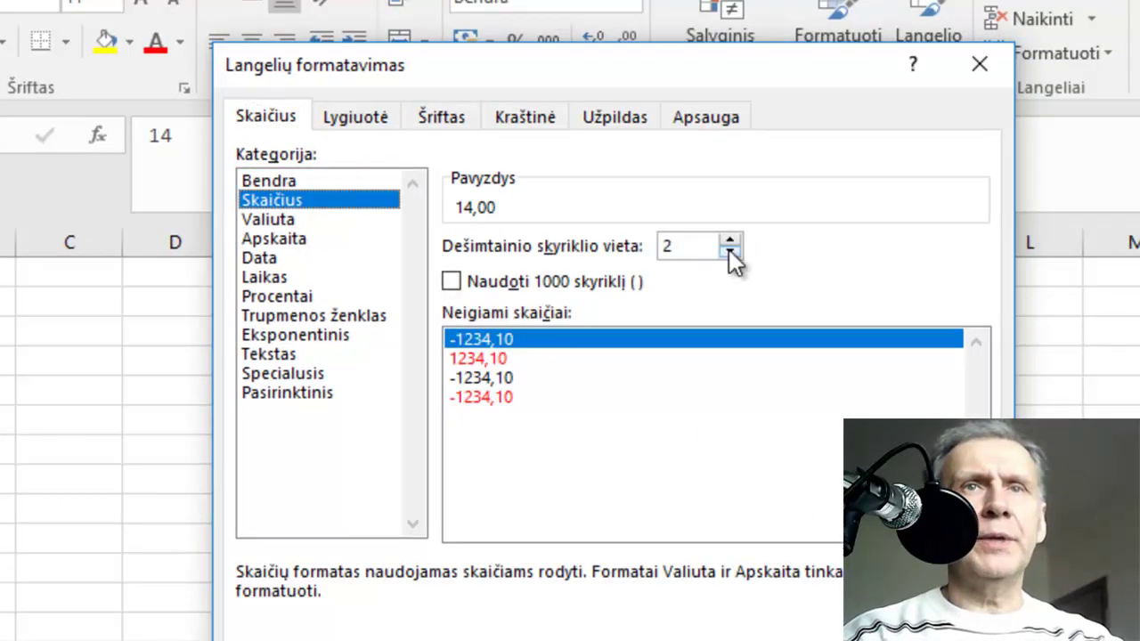
pyautogui.click(730, 251)
pyautogui.click(728, 240)
pyautogui.click(731, 254)
pyautogui.click(729, 240)
pyautogui.click(730, 240)
pyautogui.click(729, 241)
pyautogui.click(730, 241)
pyautogui.click(730, 240)
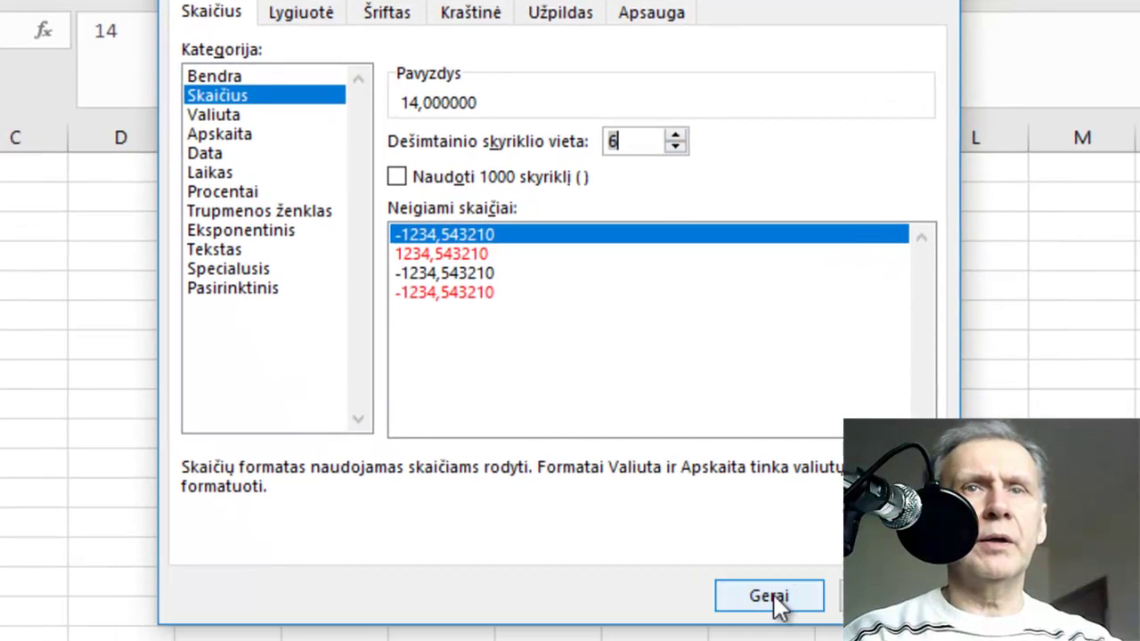
pyautogui.click(846, 640)
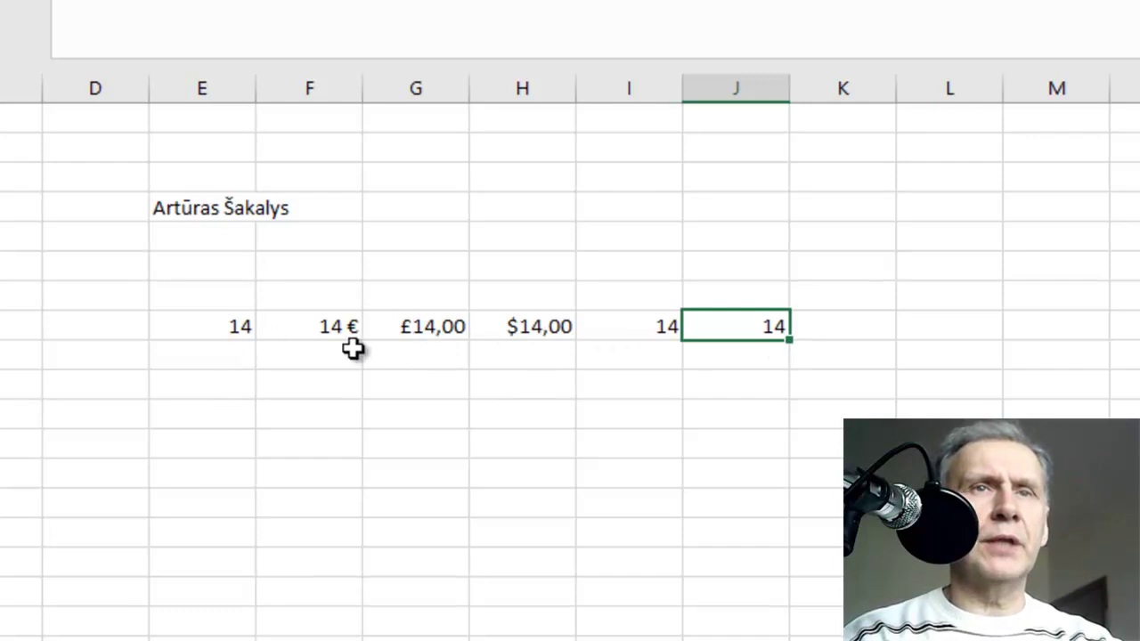
# - Enter 14 in the empty cell two rows below 14 € on the Valiuta sheet
pyautogui.click(341, 406)
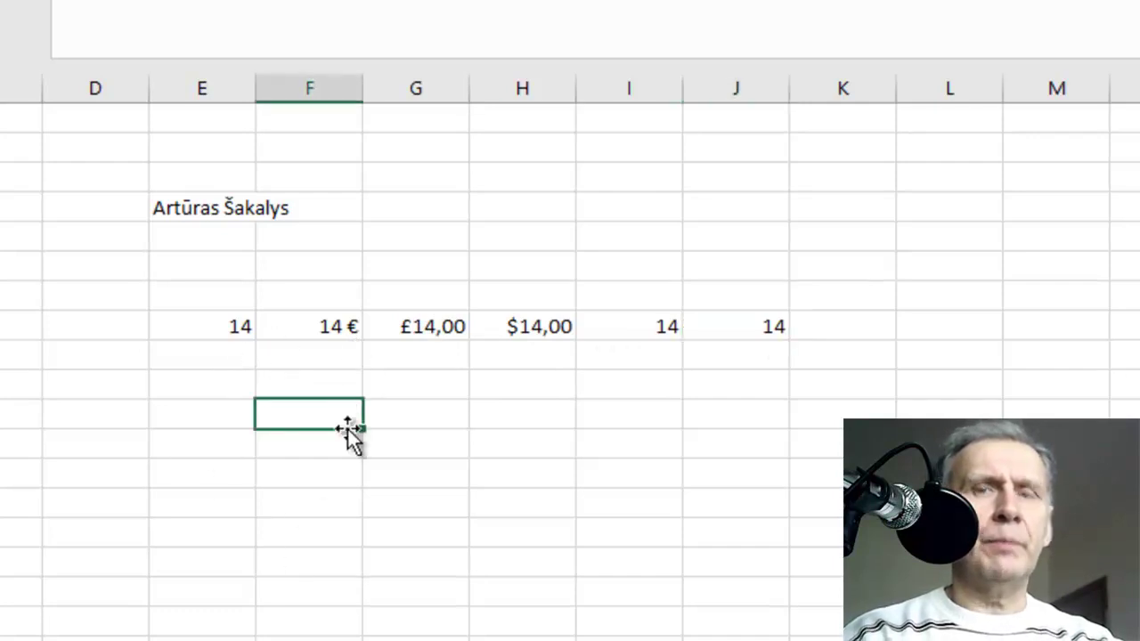
pyautogui.write('1')
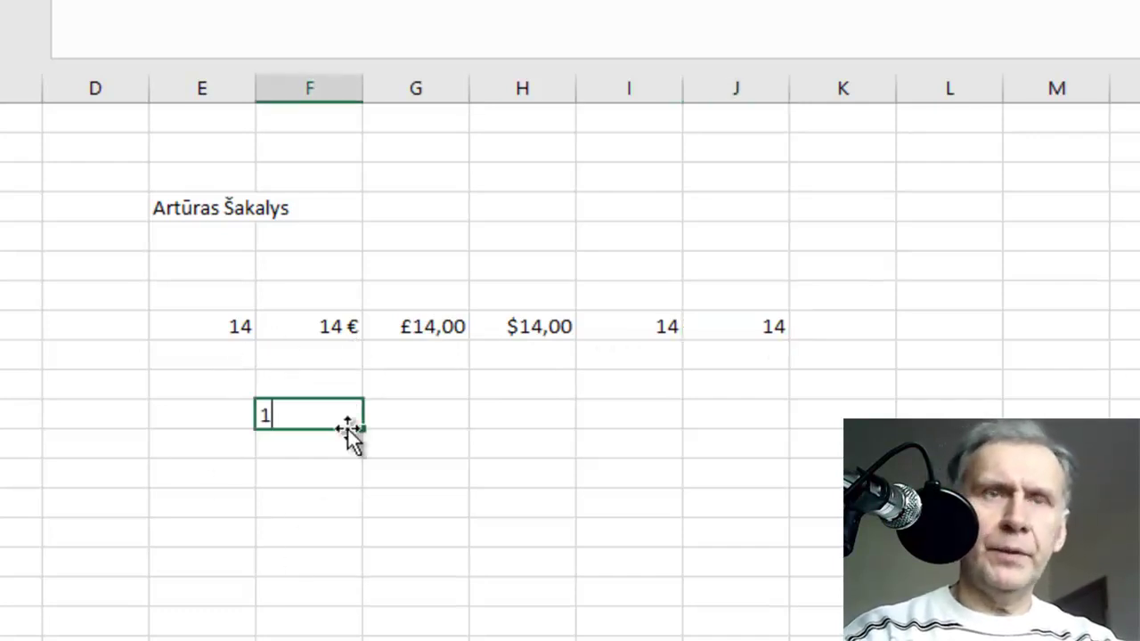
pyautogui.write('4')
pyautogui.click(491, 441)
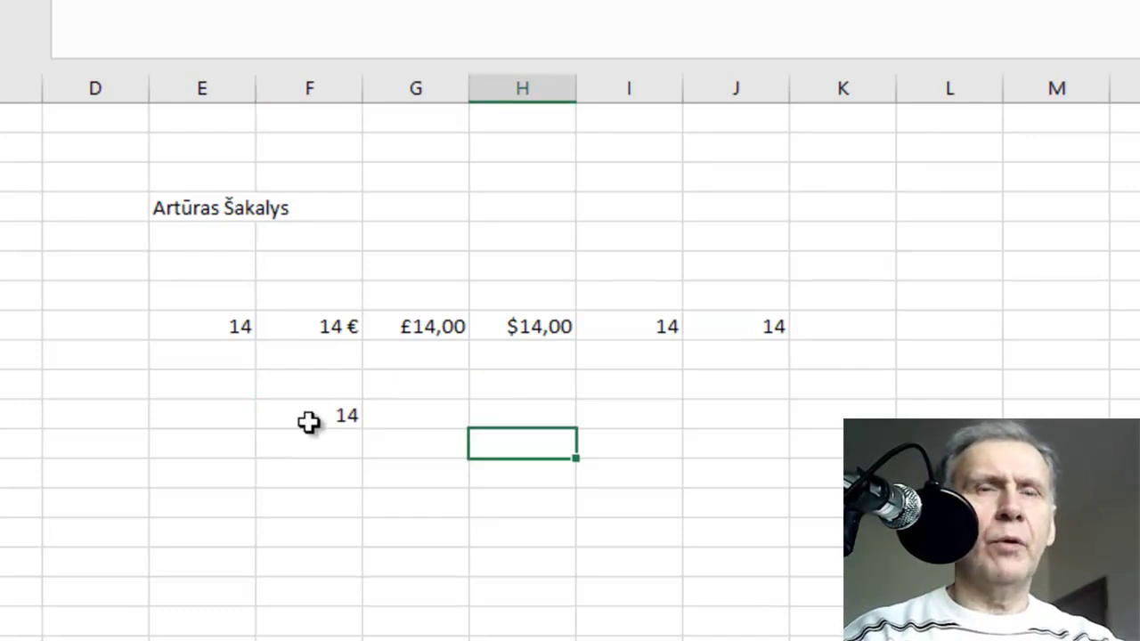
# - Format the new 14 as Valiuta with the € symbol and 0 decimals, so it reads 14 €
pyautogui.rightClick(321, 411)
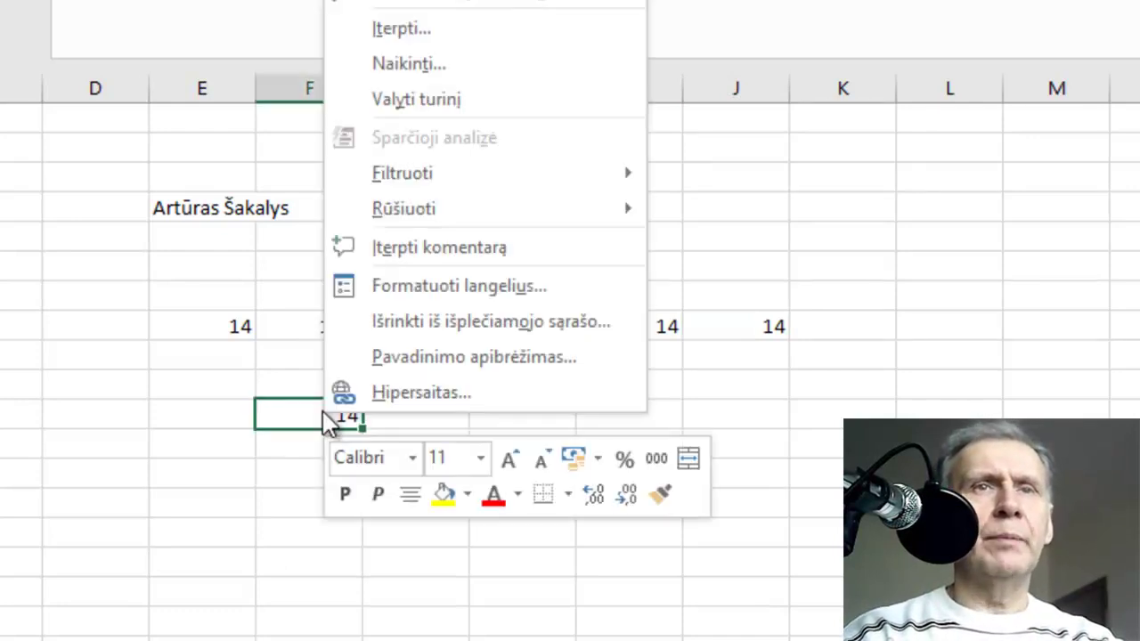
pyautogui.click(447, 286)
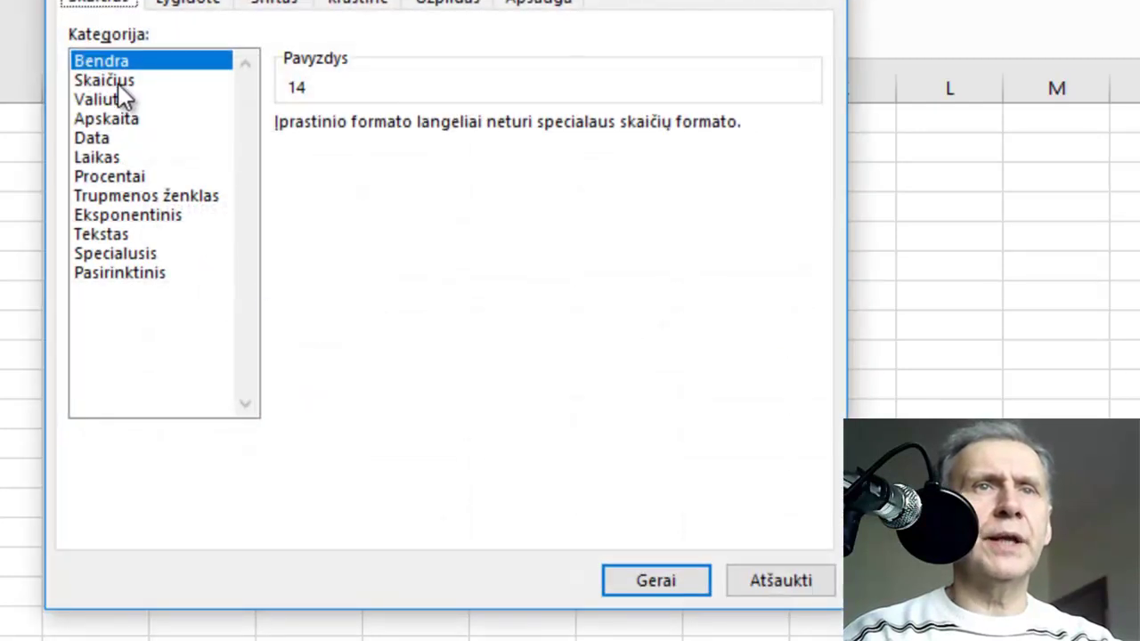
pyautogui.click(115, 106)
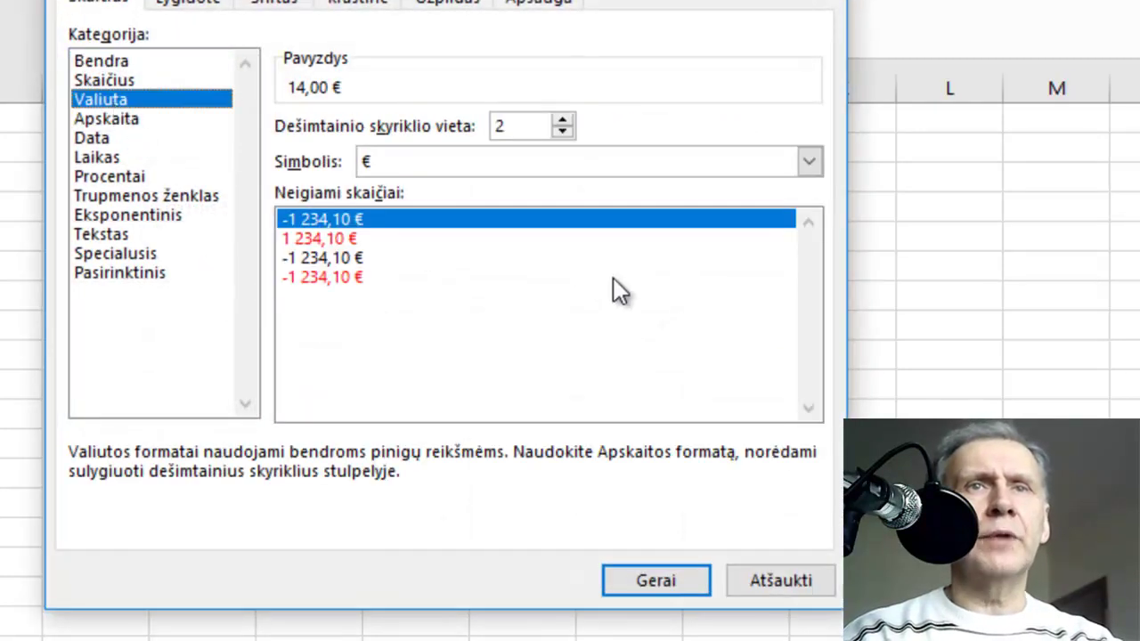
pyautogui.click(562, 131)
pyautogui.click(562, 131)
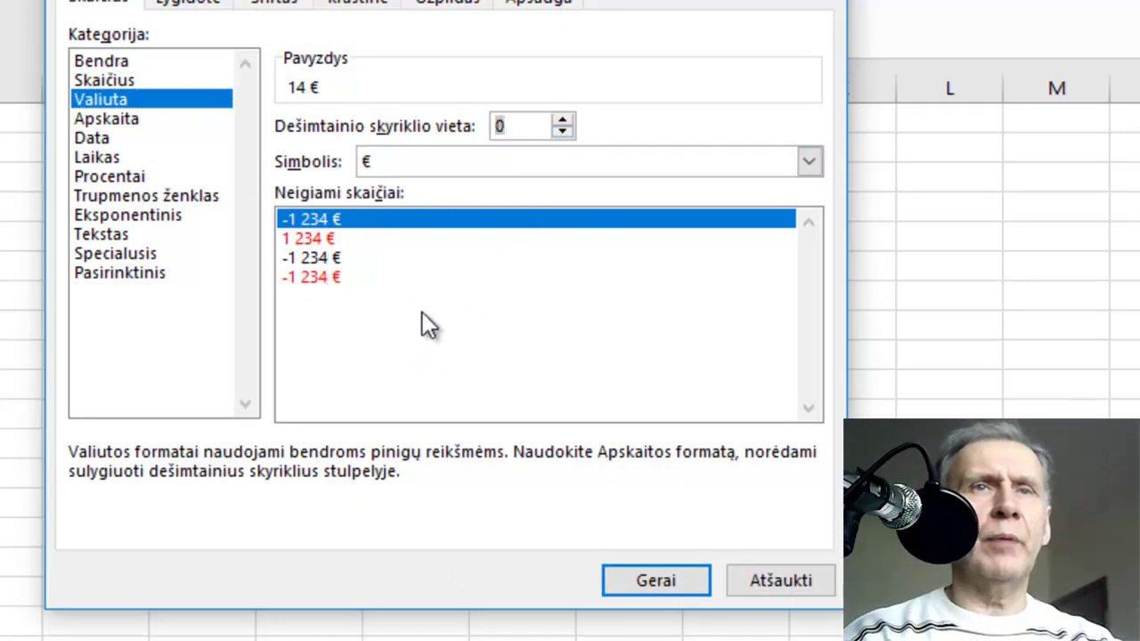
pyautogui.click(810, 166)
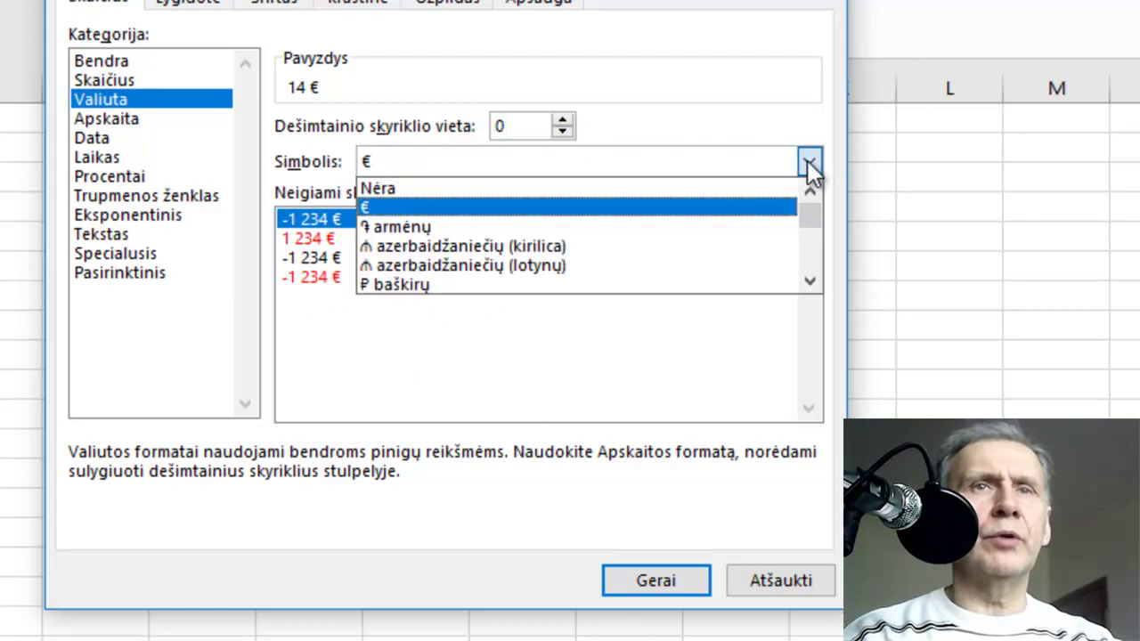
pyautogui.moveTo(817, 211); pyautogui.dragTo(813, 195)
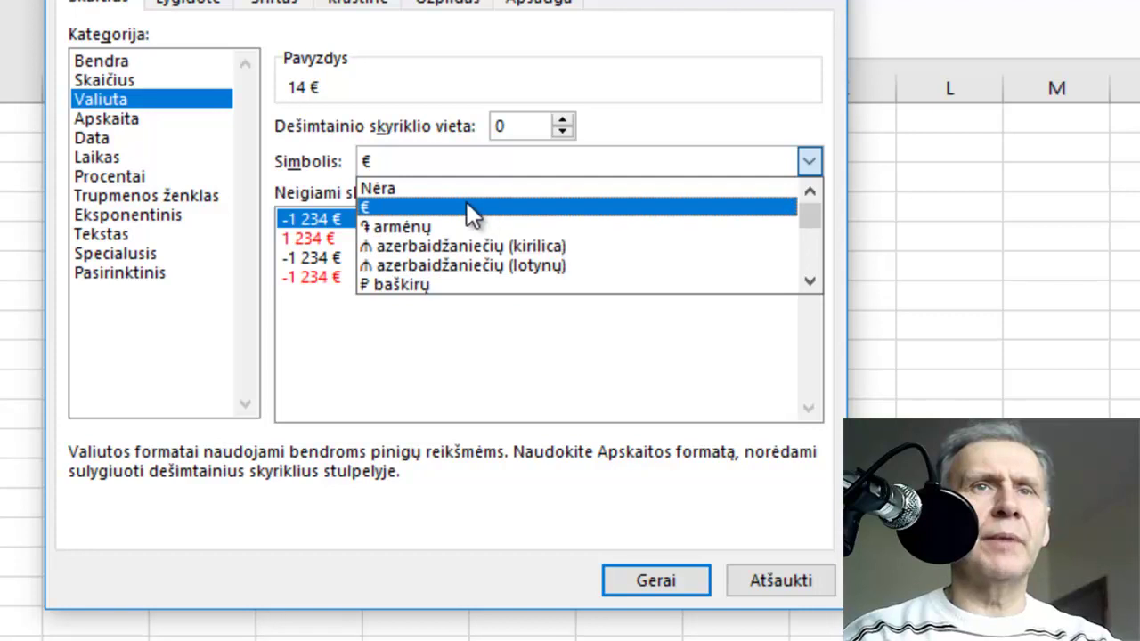
pyautogui.click(390, 206)
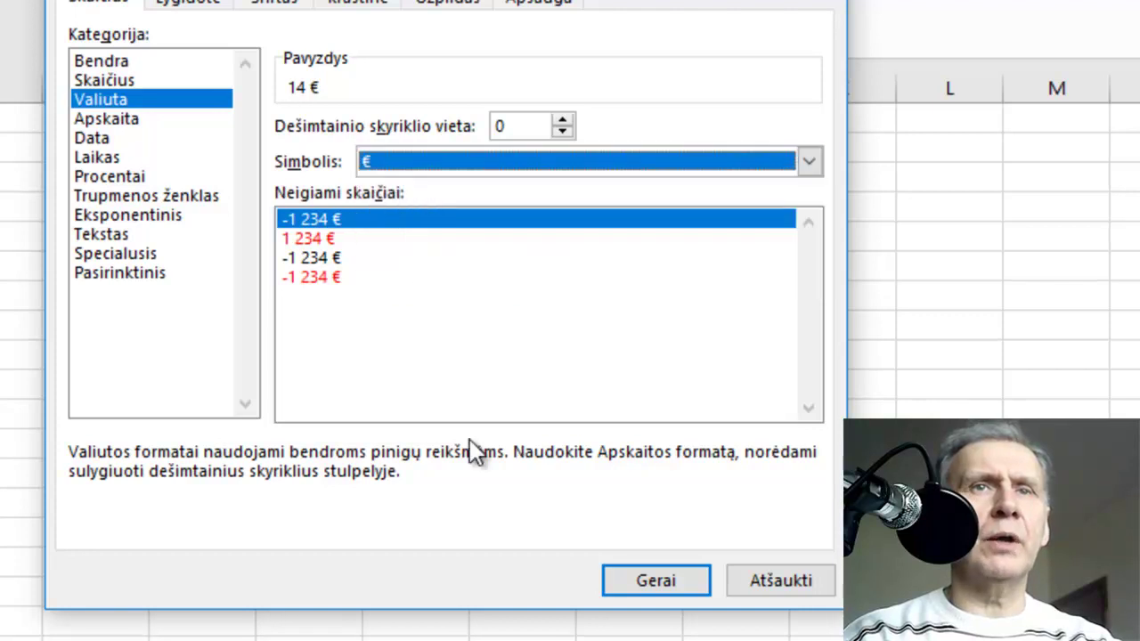
pyautogui.click(658, 578)
pyautogui.click(379, 477)
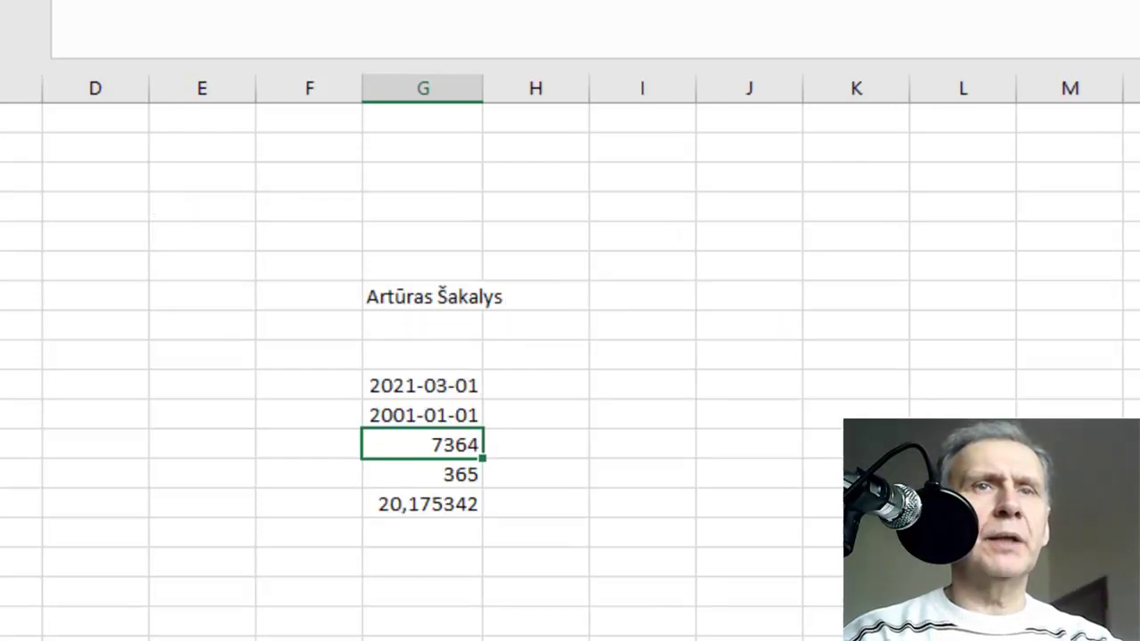
# - Type the date 2003-01-01 into cell I6 of the Data sheet, then select I5
pyautogui.click(700, 335)
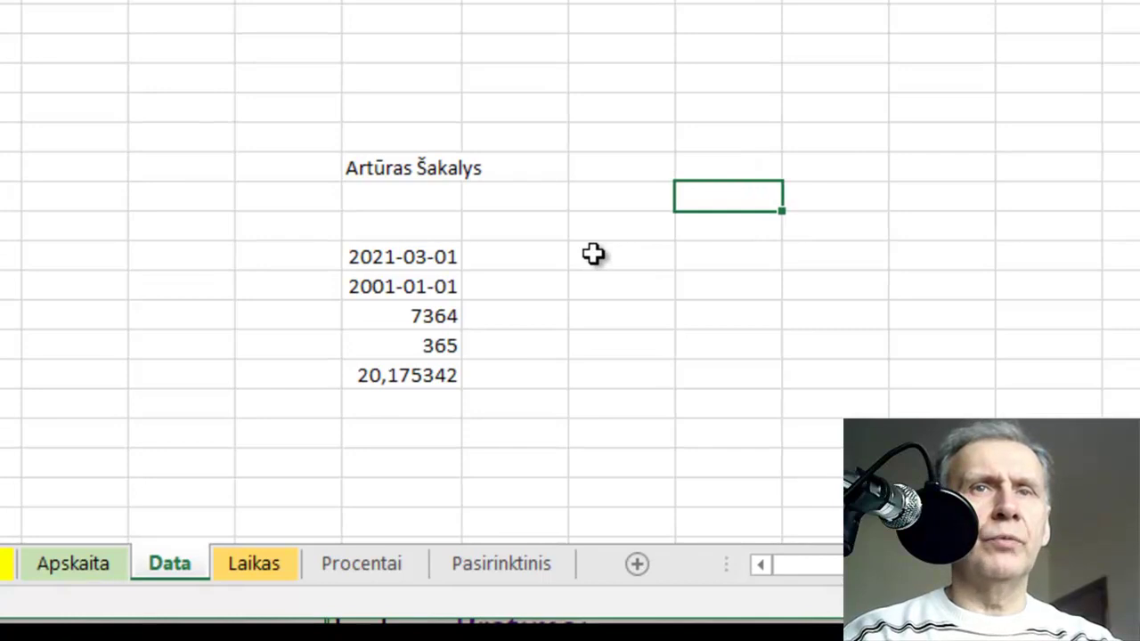
pyautogui.click(593, 255)
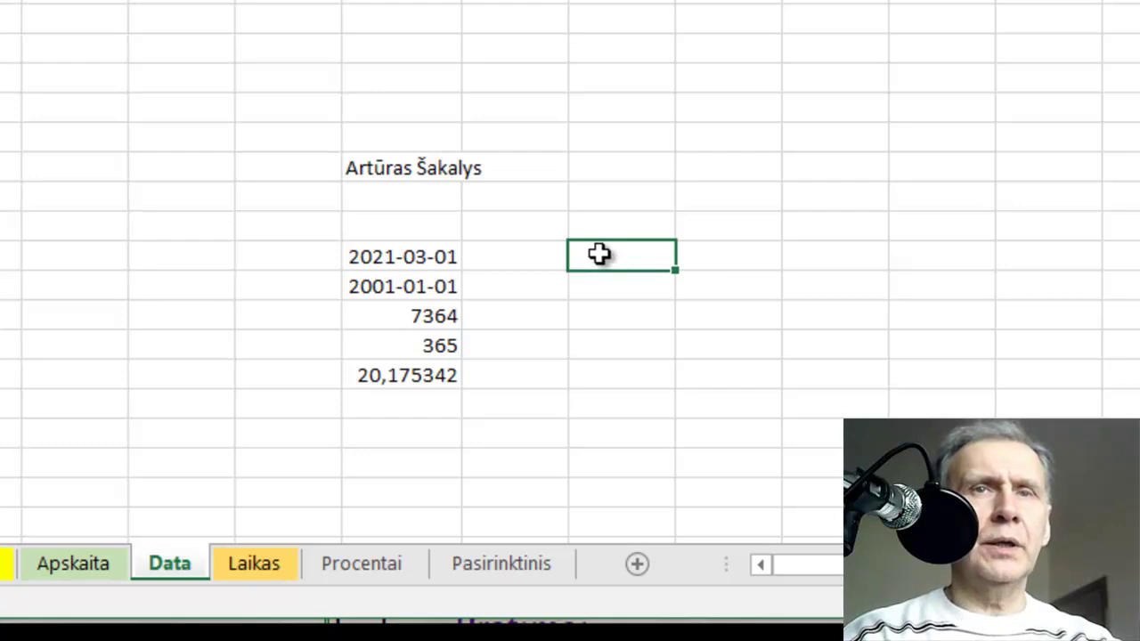
pyautogui.click(593, 130)
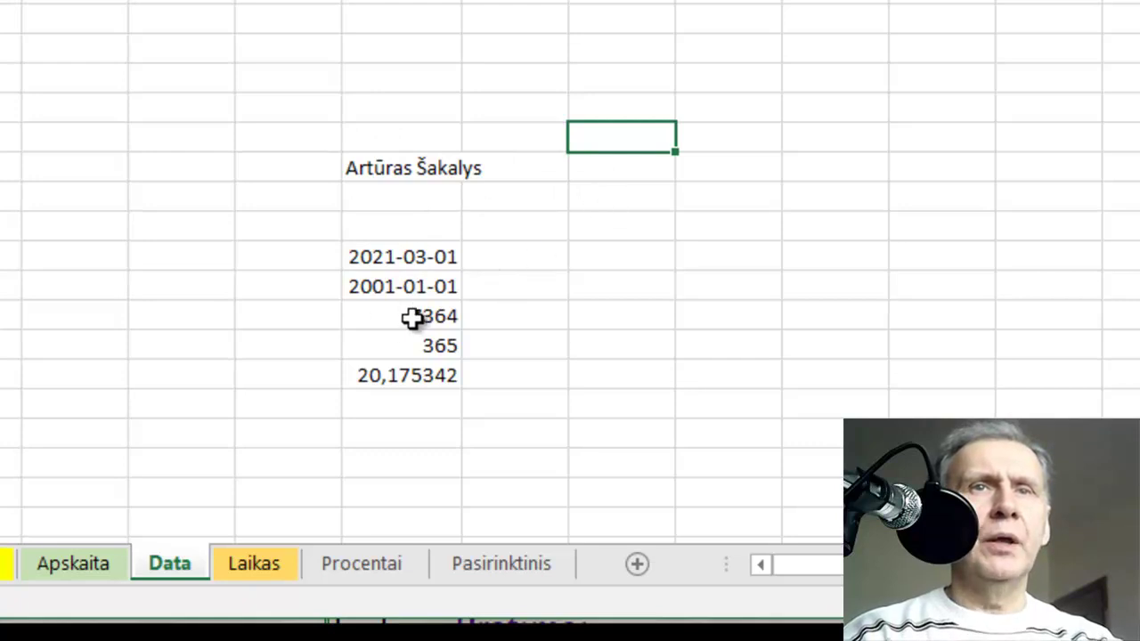
pyautogui.click(598, 104)
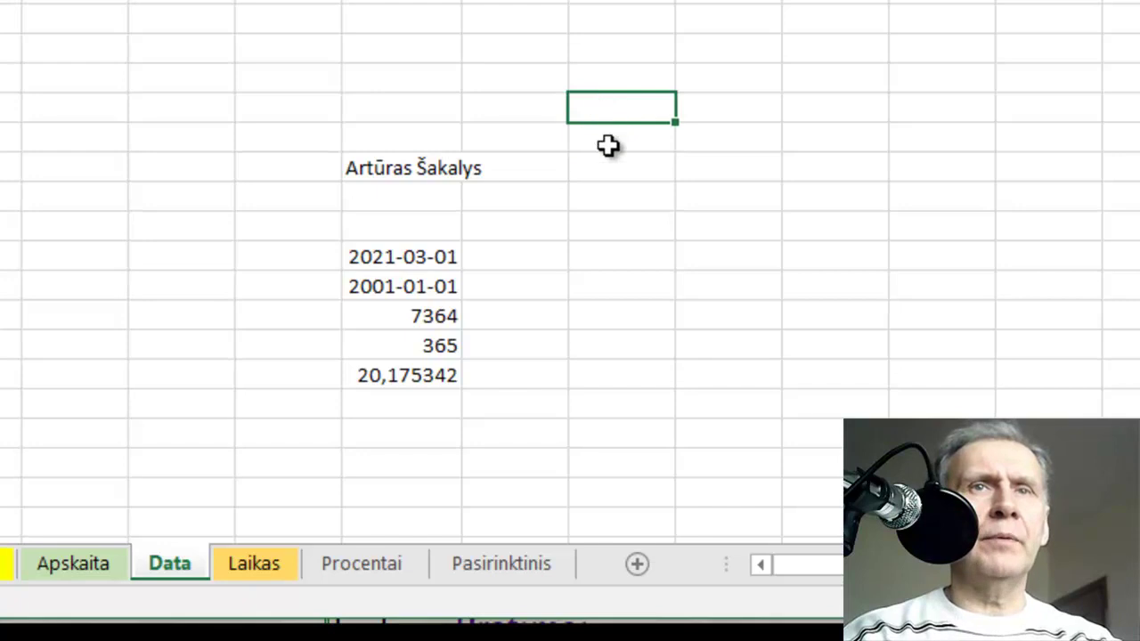
pyautogui.click(613, 146)
pyautogui.write('2')
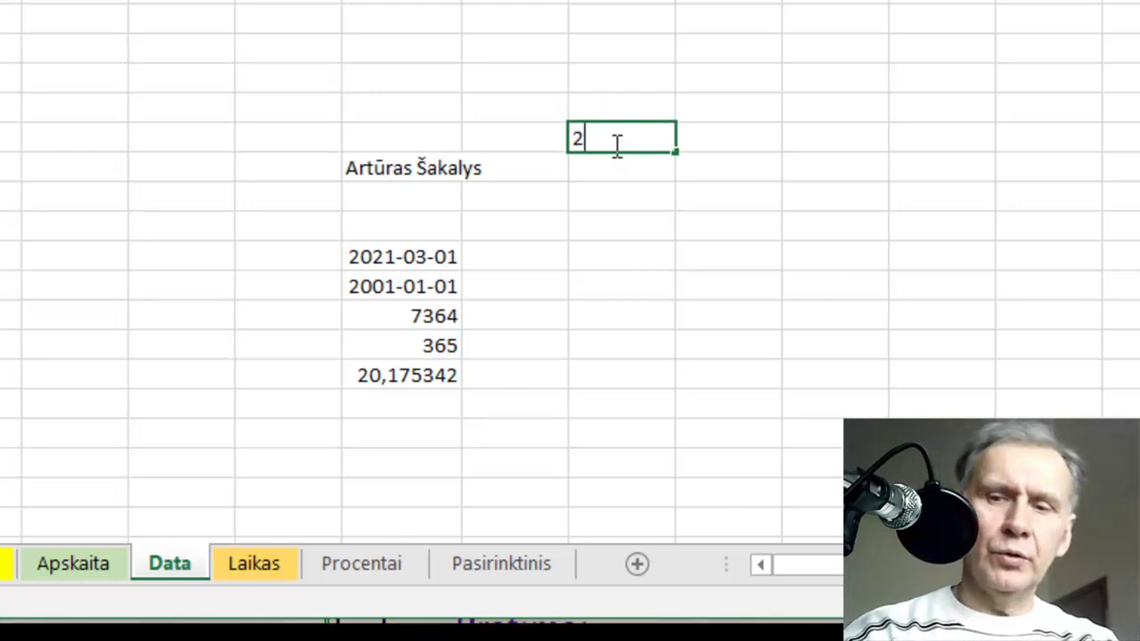
pyautogui.write('003')
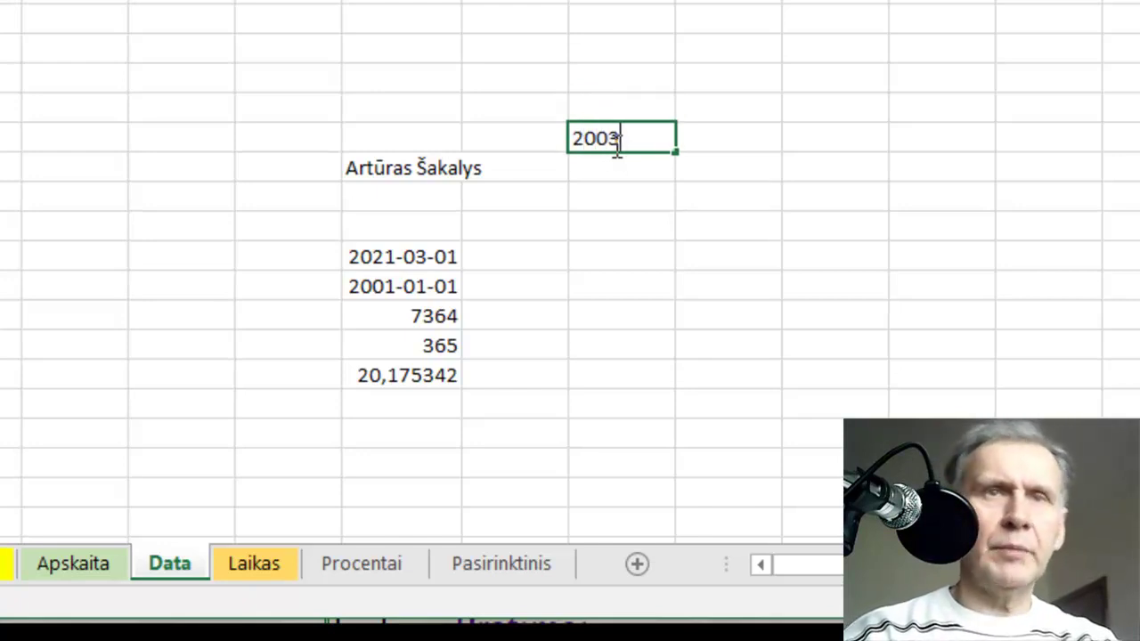
pyautogui.write('-01')
pyautogui.write('01')
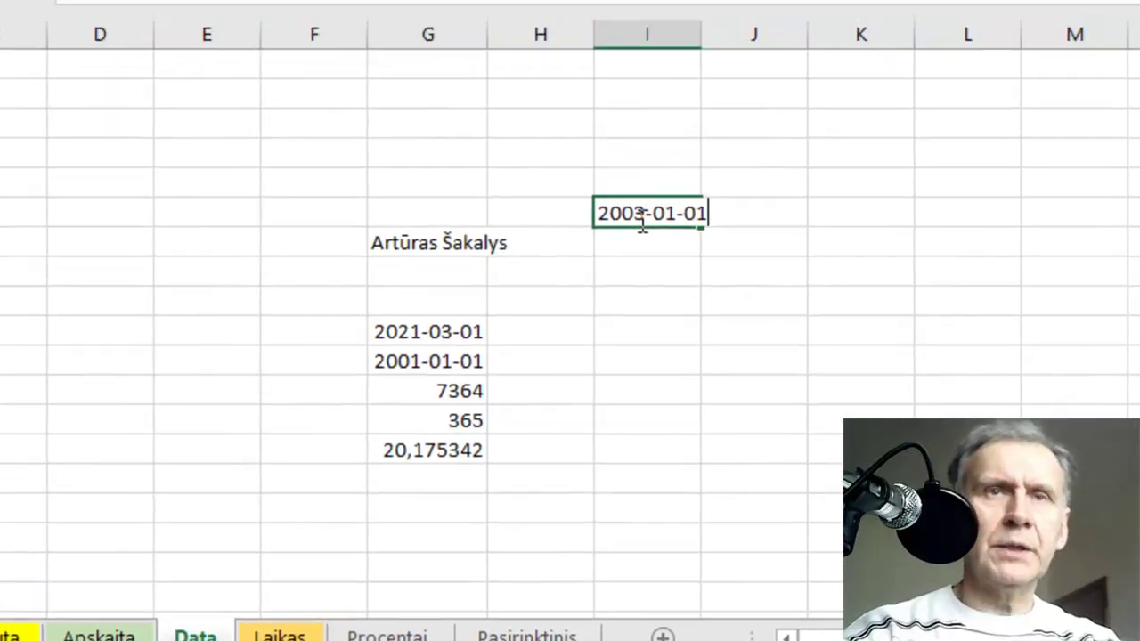
pyautogui.click(691, 312)
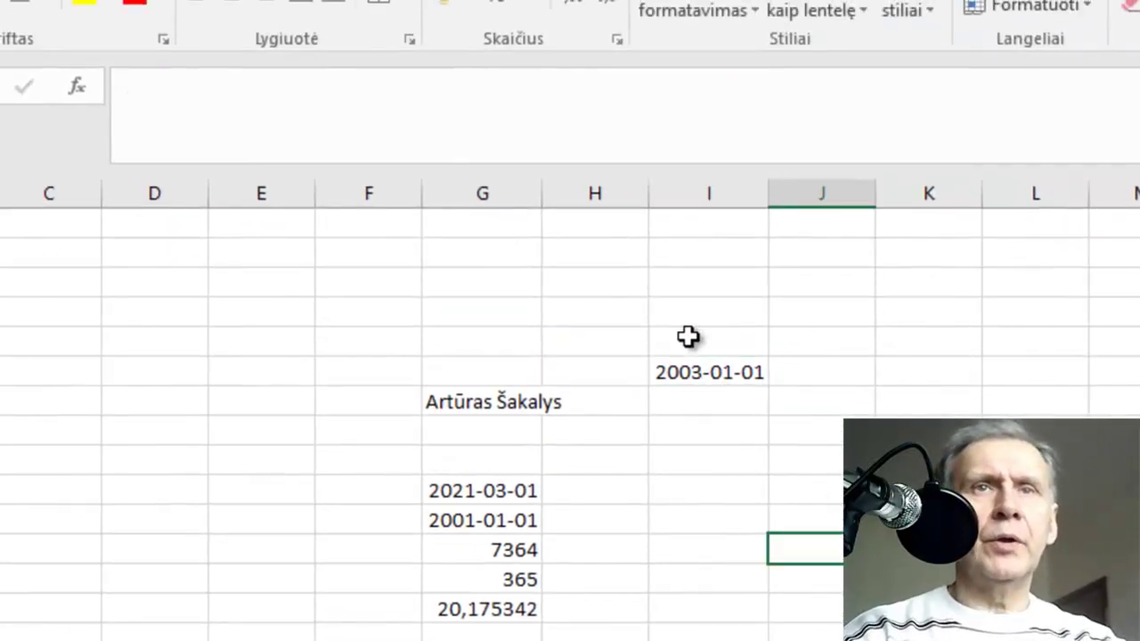
pyautogui.click(689, 337)
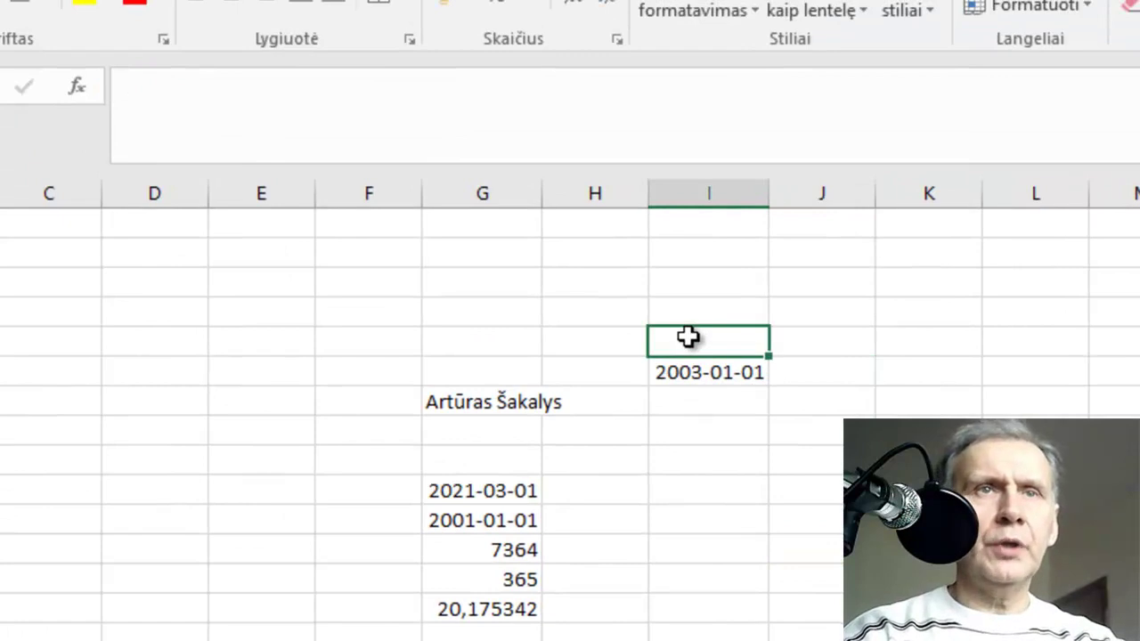
# - Enter =TODAY() in I5 to show today's date
pyautogui.click(131, 85)
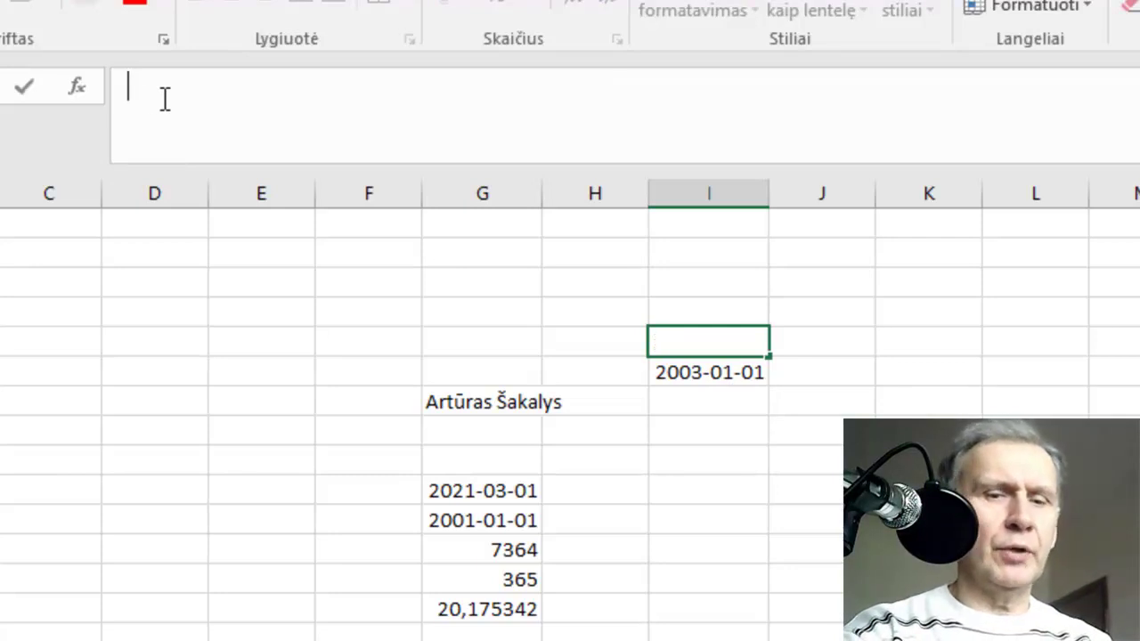
pyautogui.write('=')
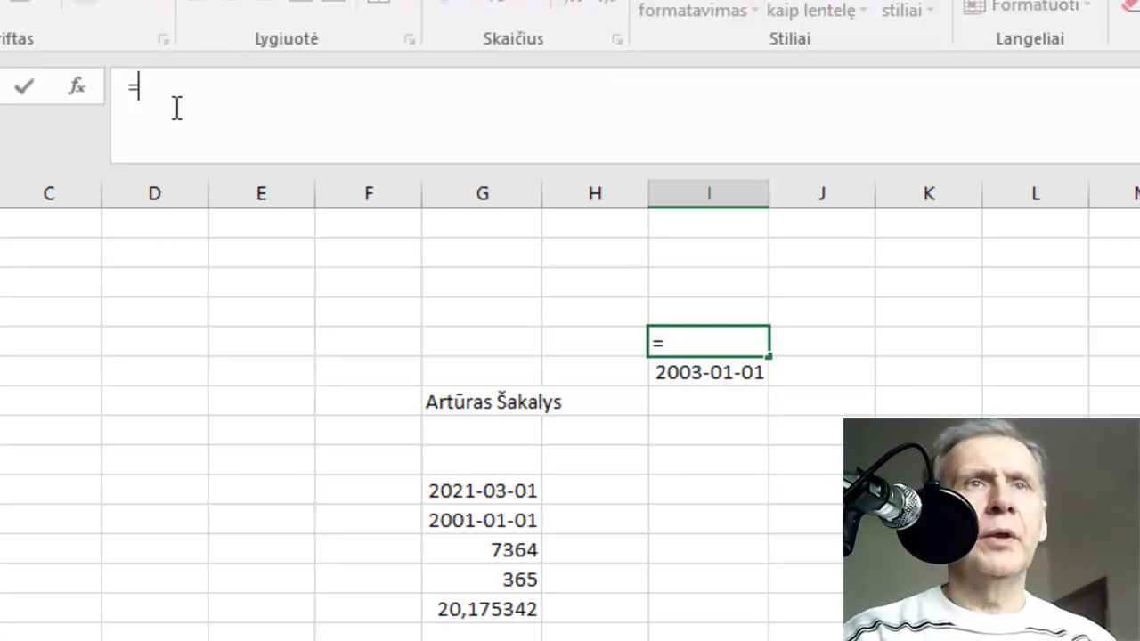
pyautogui.write('TODA')
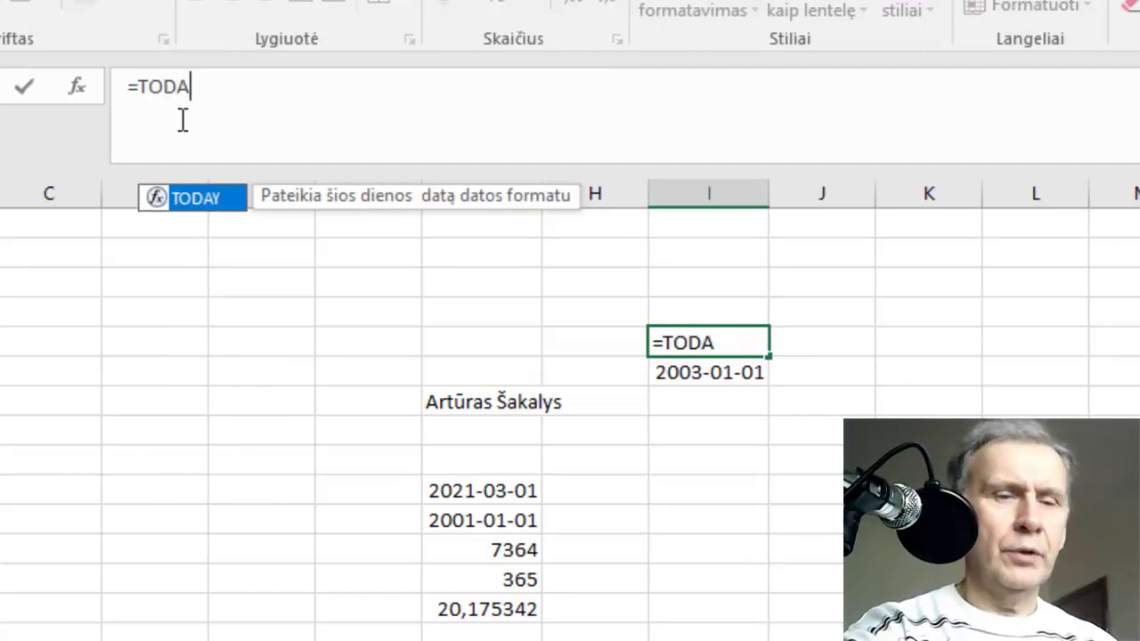
pyautogui.write('Y90')
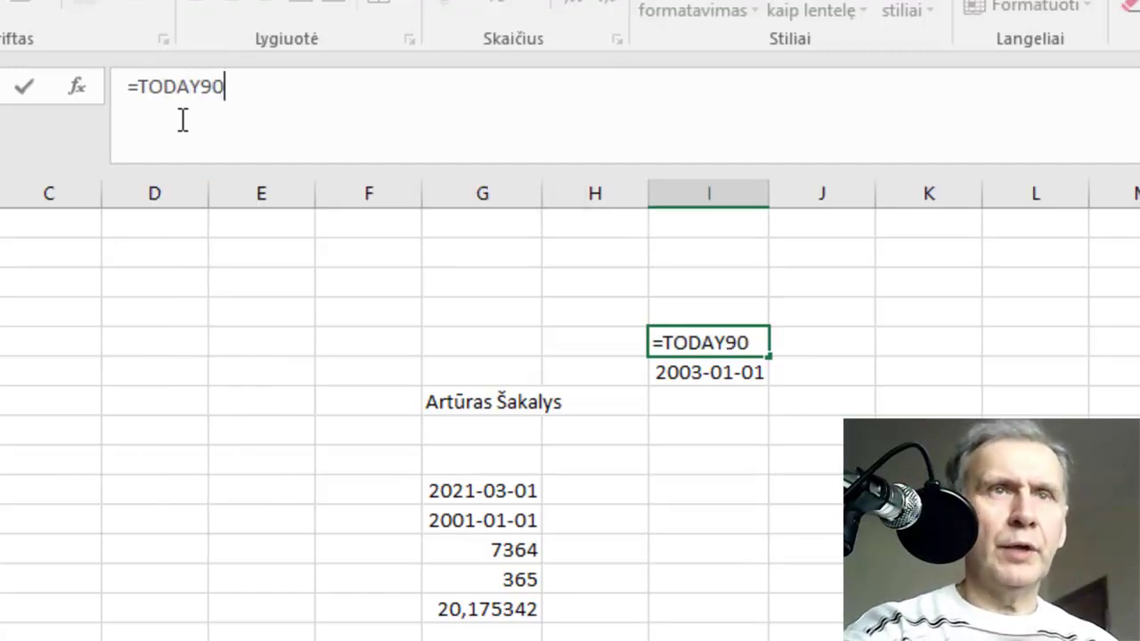
pyautogui.press('BackSpace')
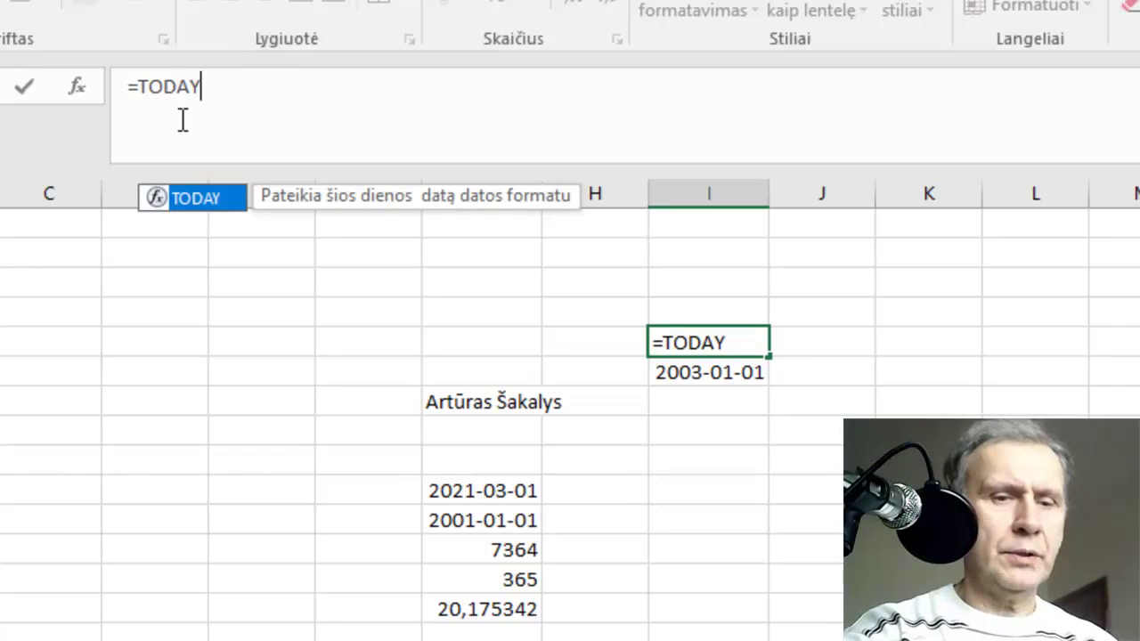
pyautogui.write('(')
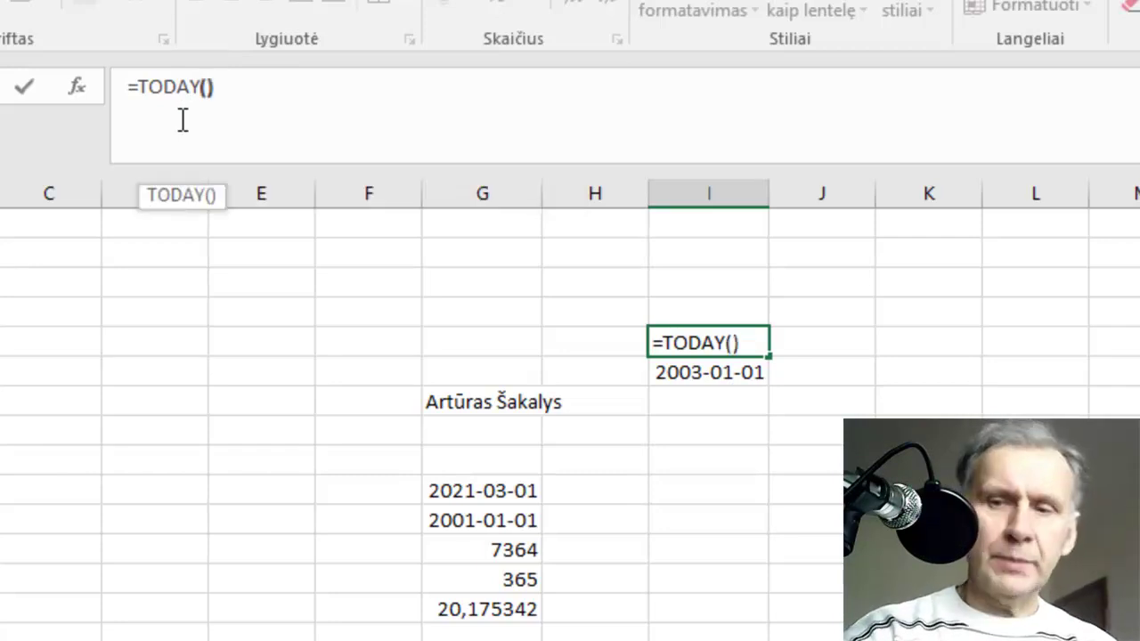
pyautogui.press('Return')
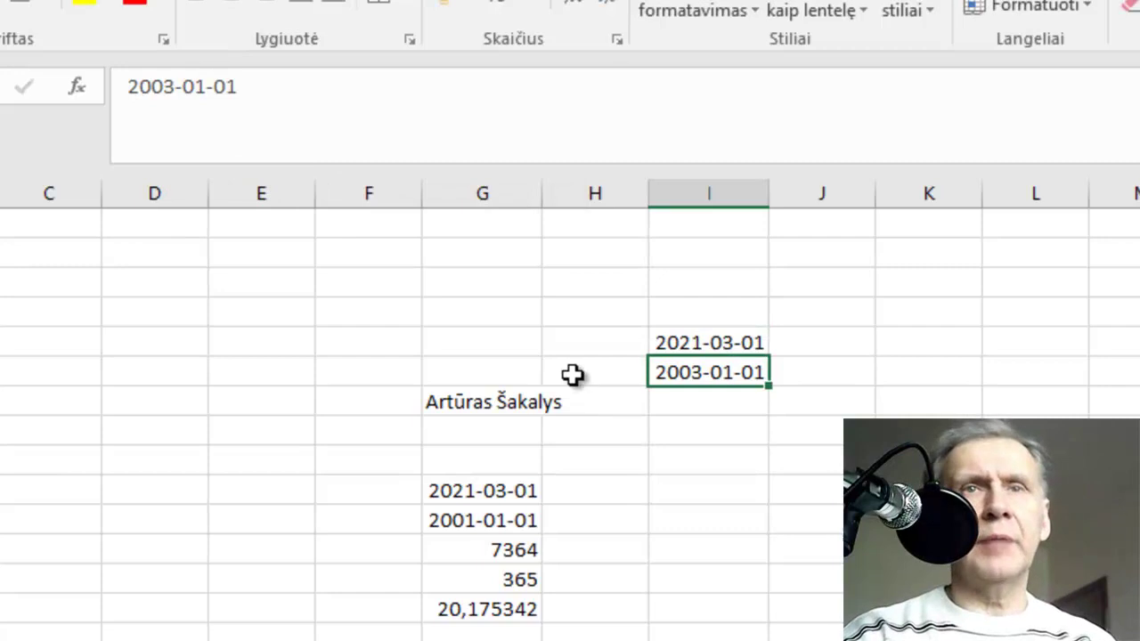
# - Calculate =I5-I6 in I7, giving 6634 days since 2003-01-01
pyautogui.click(717, 402)
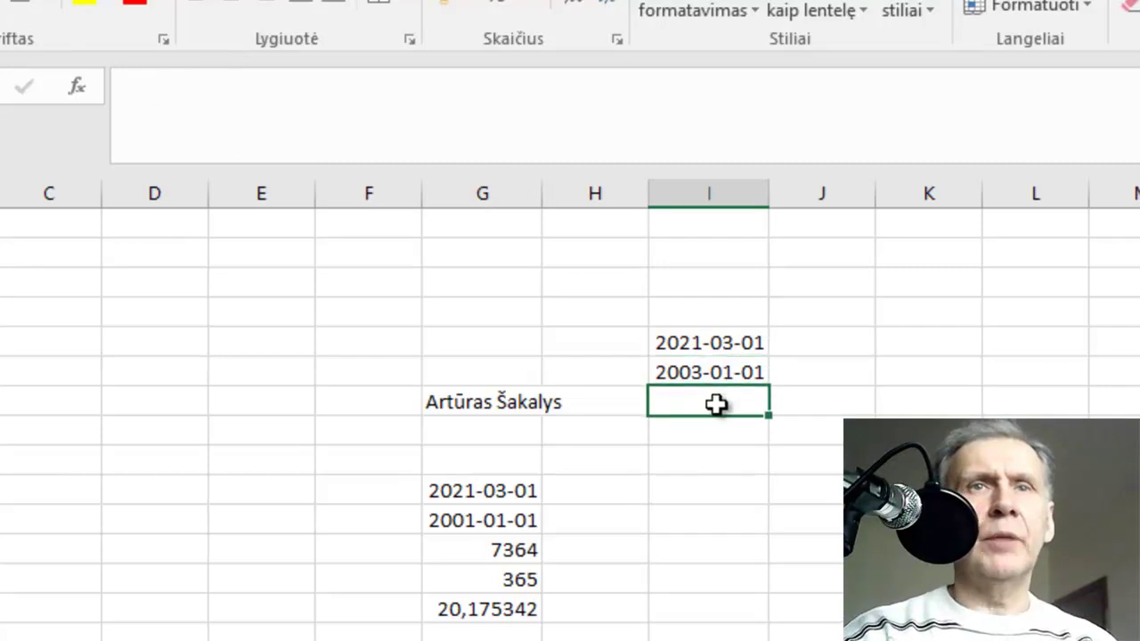
pyautogui.click(162, 82)
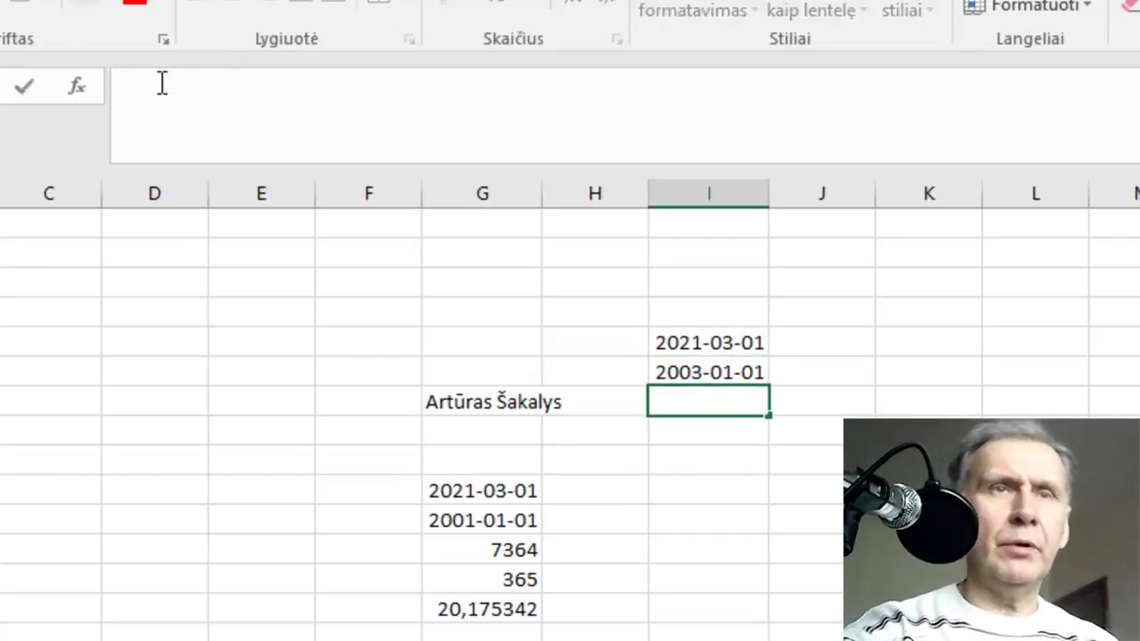
pyautogui.write('=')
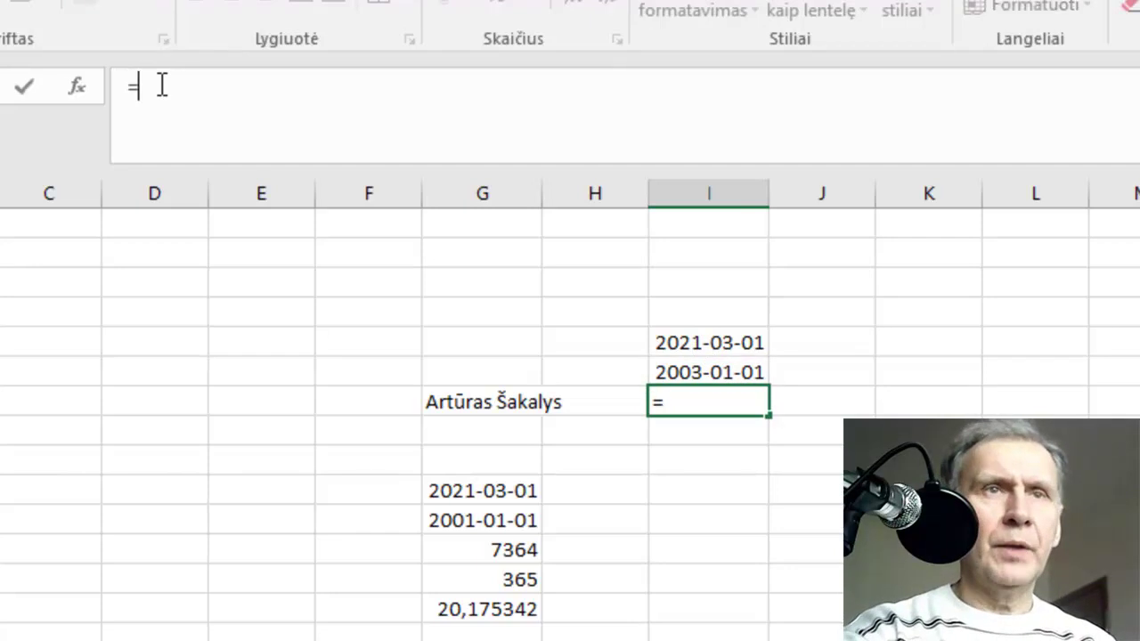
pyautogui.click(711, 340)
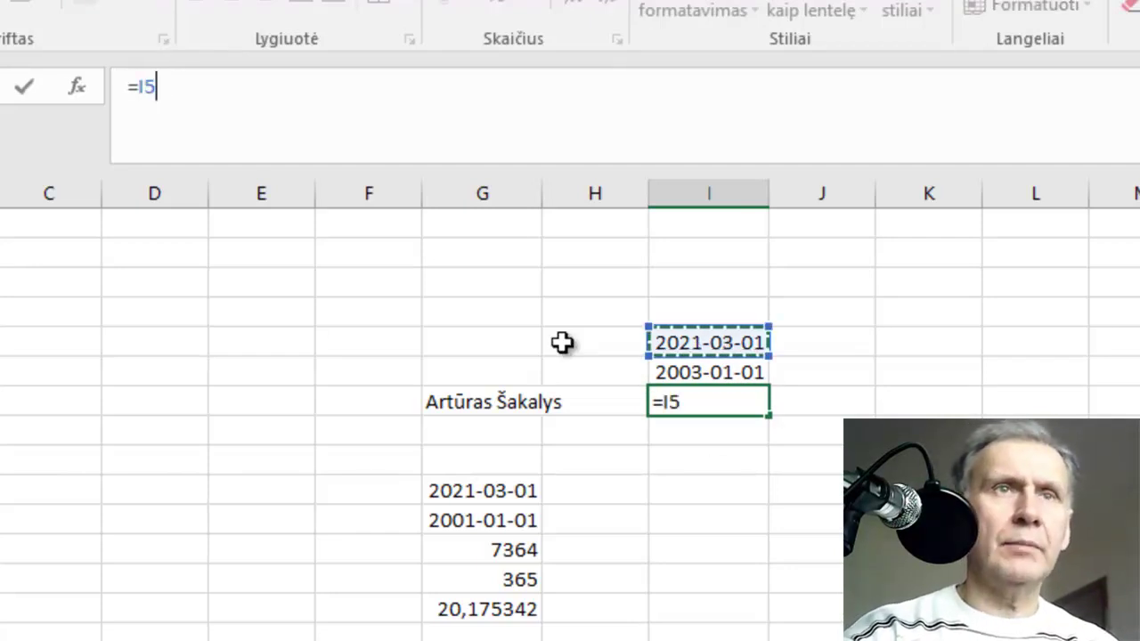
pyautogui.write('-')
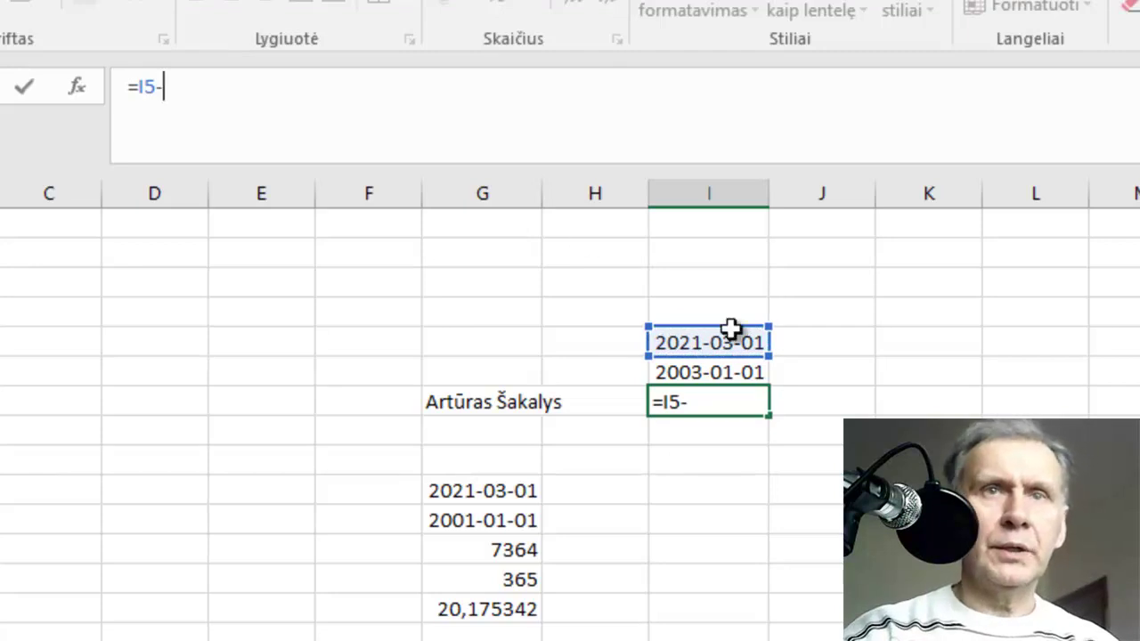
pyautogui.click(717, 365)
pyautogui.press('Return')
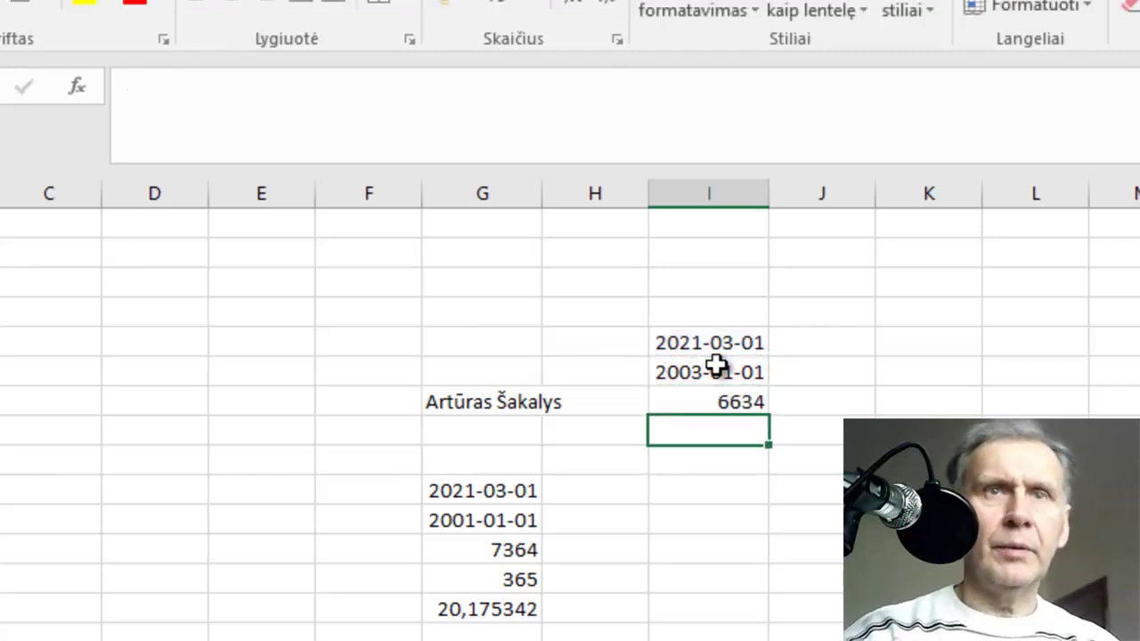
pyautogui.click(732, 407)
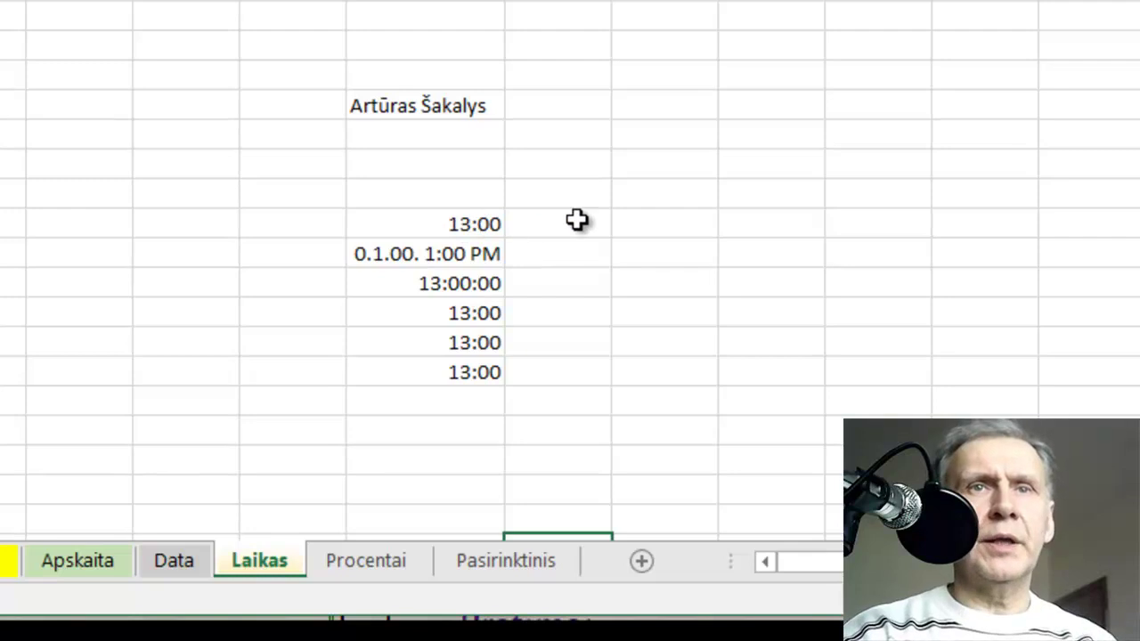
# - Enter 14:00 in the empty cell above the 13:00 values on the Laikas sheet
pyautogui.click(563, 198)
pyautogui.write('14:')
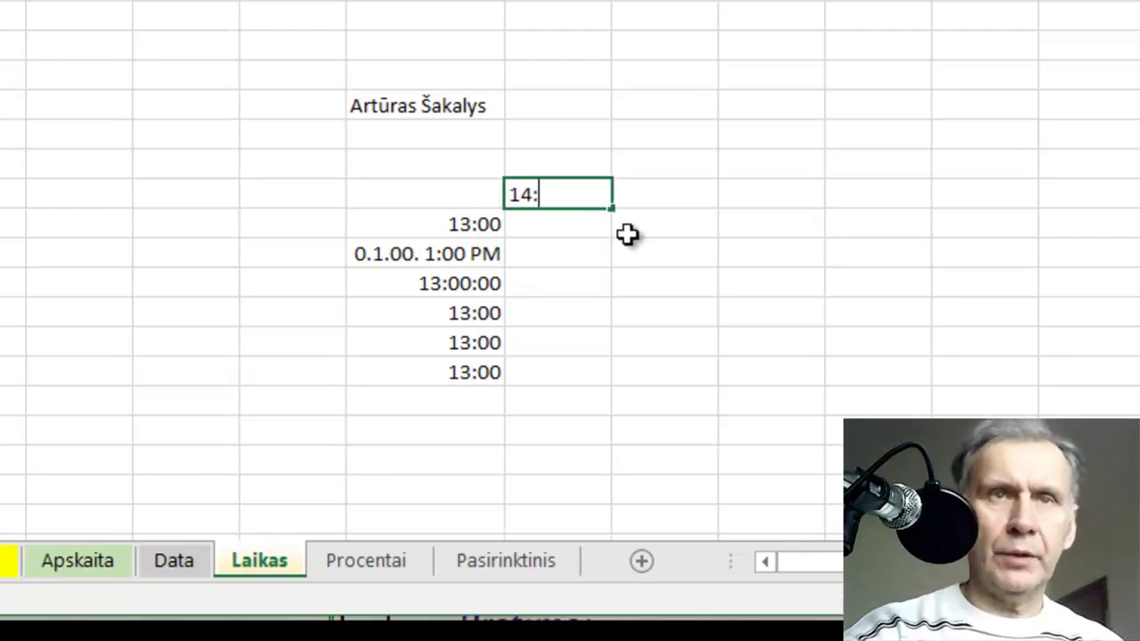
pyautogui.write('00')
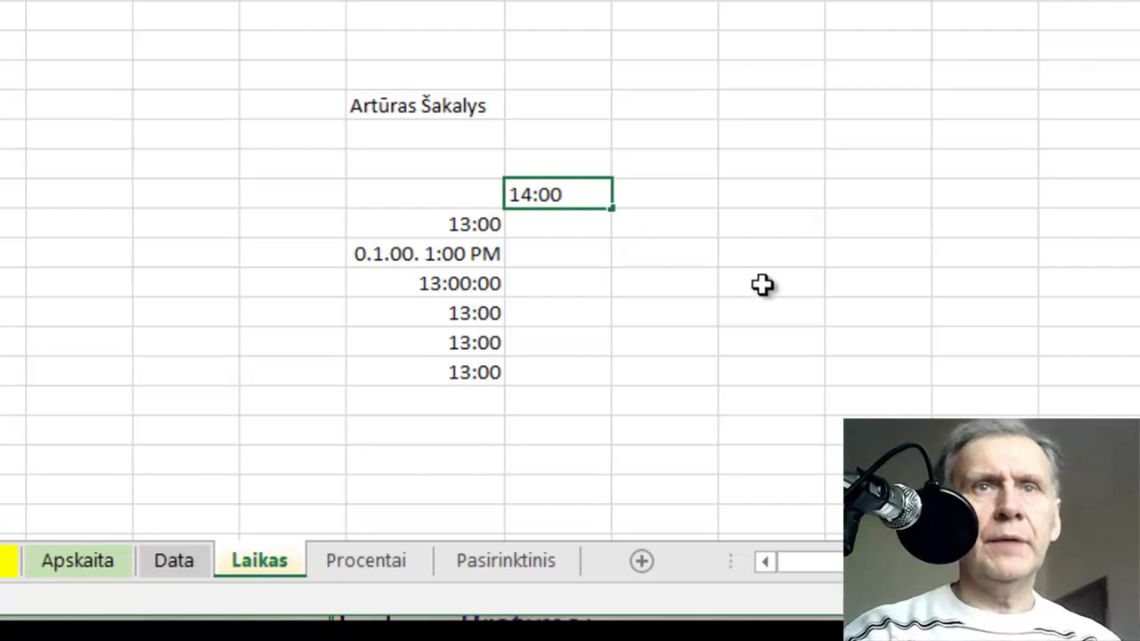
pyautogui.click(763, 285)
# - Give the 14:00 cell the 13:30-style time format
pyautogui.rightClick(574, 197)
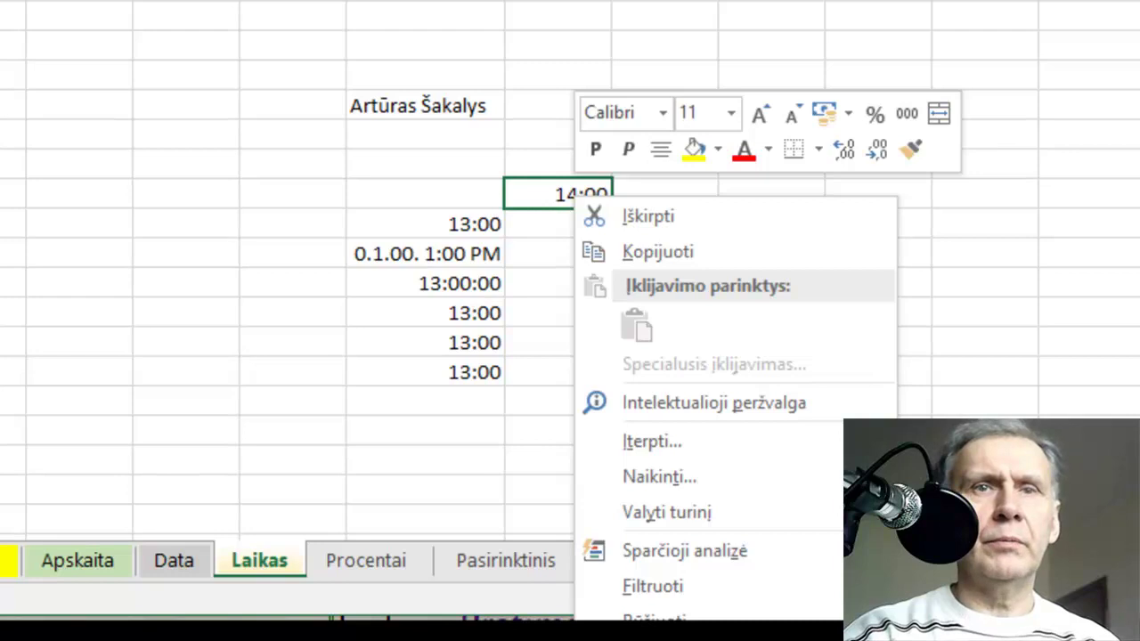
pyautogui.press('Escape')
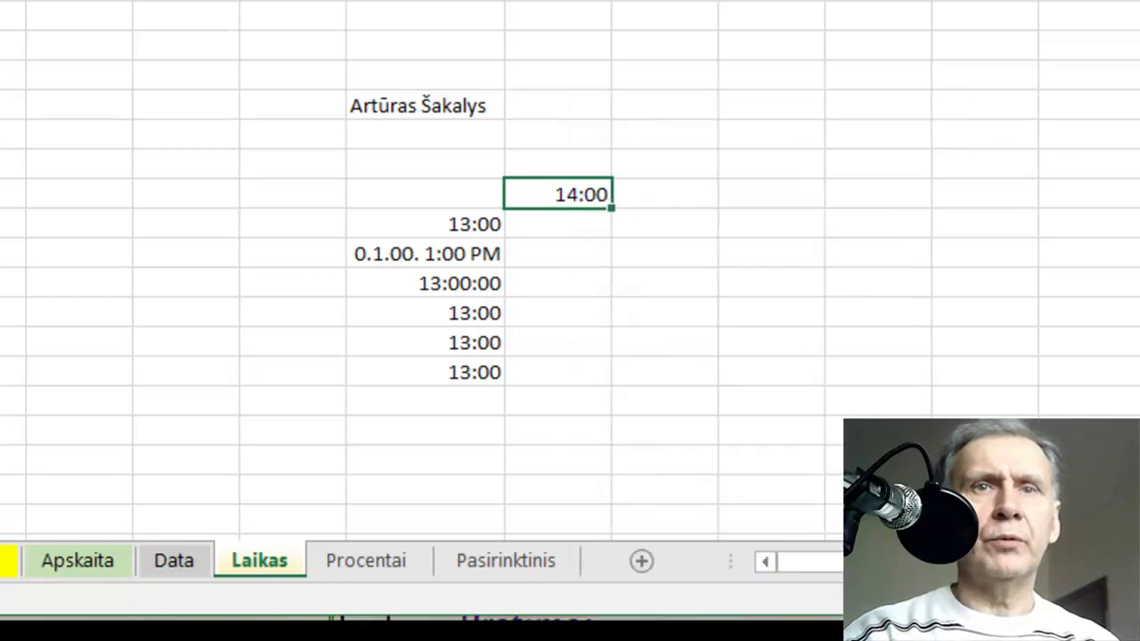
pyautogui.hotkey('ctrl', '1')
pyautogui.moveTo(725, 145); pyautogui.dragTo(1127, 0)
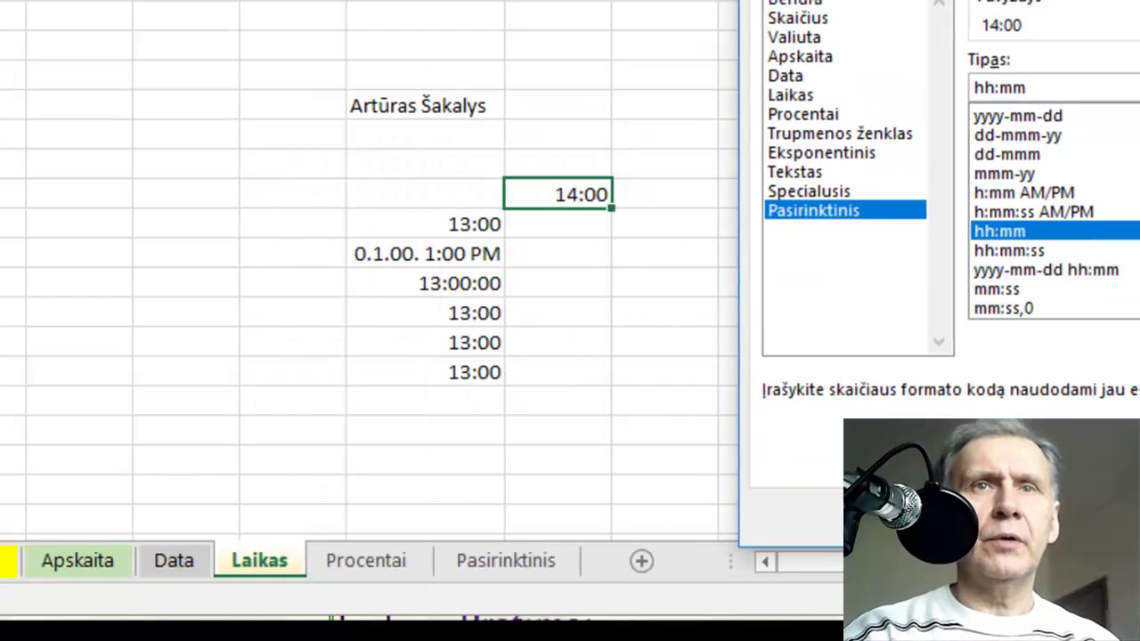
pyautogui.click(758, 96)
pyautogui.click(937, 123)
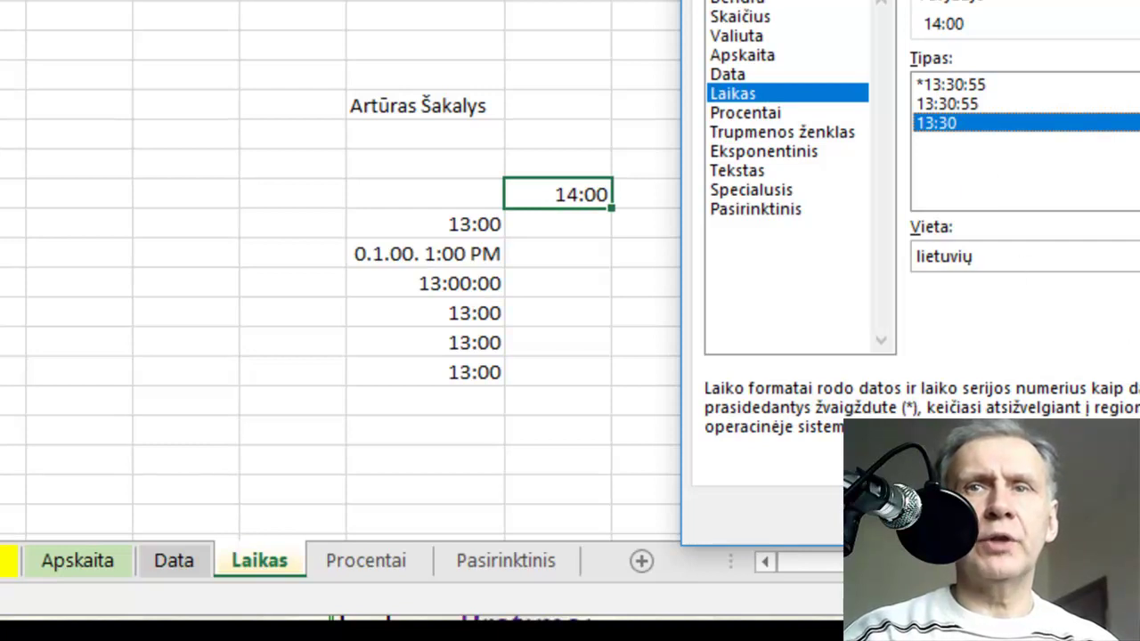
pyautogui.press('Return')
pyautogui.click(677, 304)
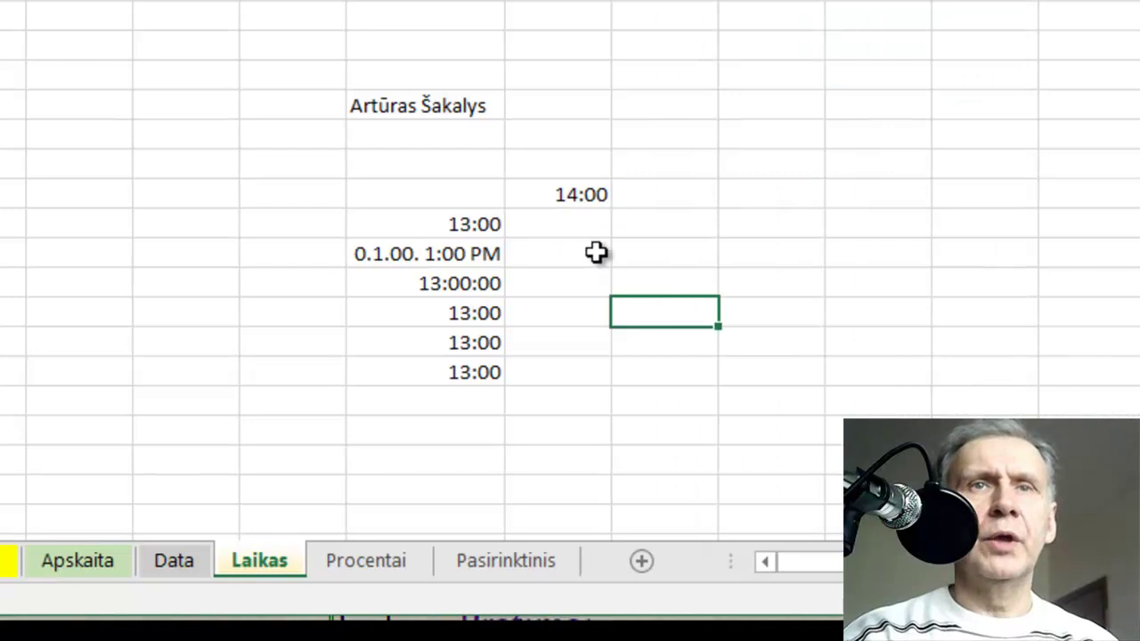
# - Copy 14:00 into the four cells beside the 13:00 entries
pyautogui.click(579, 197)
pyautogui.hotkey('ctrl', 'c')
pyautogui.click(573, 229)
pyautogui.hotkey('ctrl', 'v')
pyautogui.click(584, 258)
pyautogui.hotkey('ctrl', 'v')
pyautogui.click(574, 285)
pyautogui.hotkey('ctrl', 'v')
pyautogui.click(588, 308)
pyautogui.hotkey('ctrl', 'v')
# - Bring up the context menu on the first pasted 14:00 copy
pyautogui.click(583, 228)
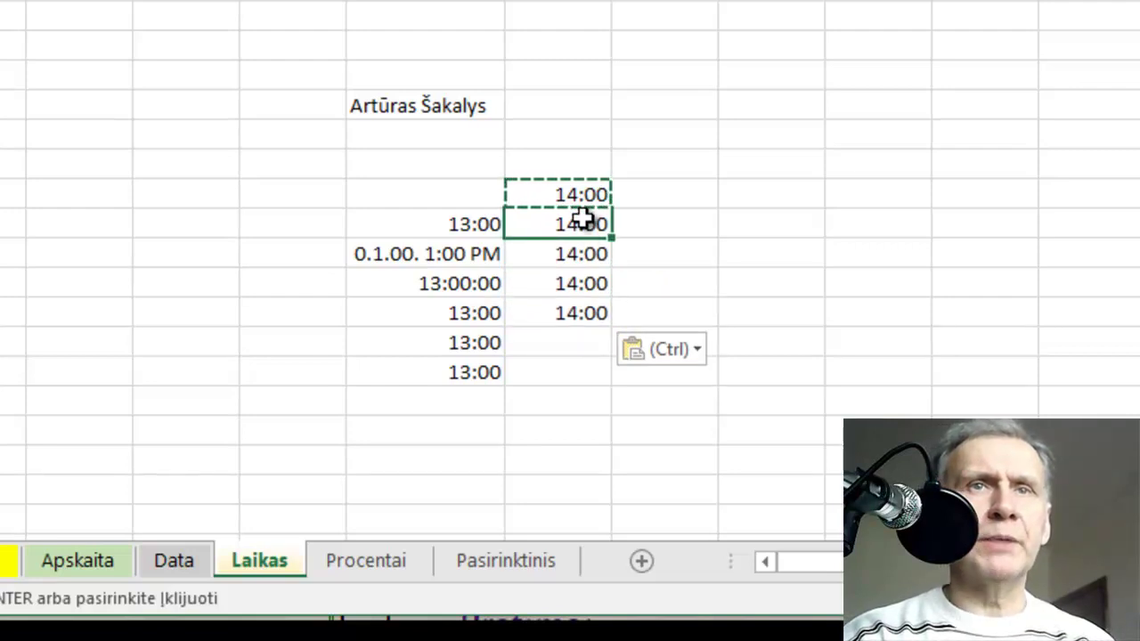
pyautogui.rightClick(583, 218)
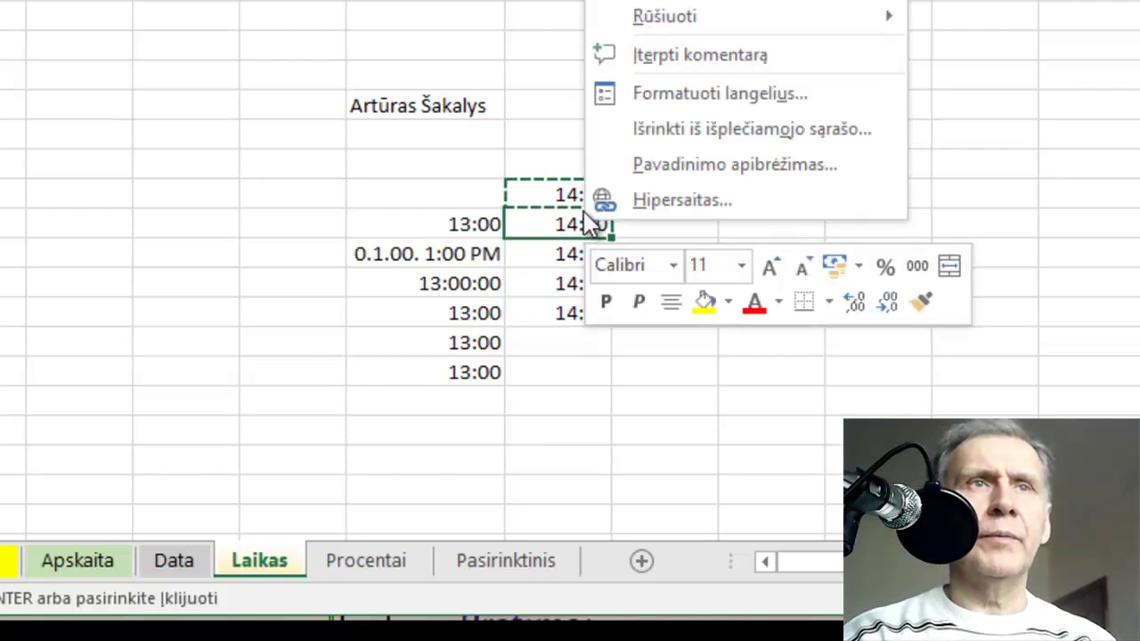
pyautogui.press('Escape')
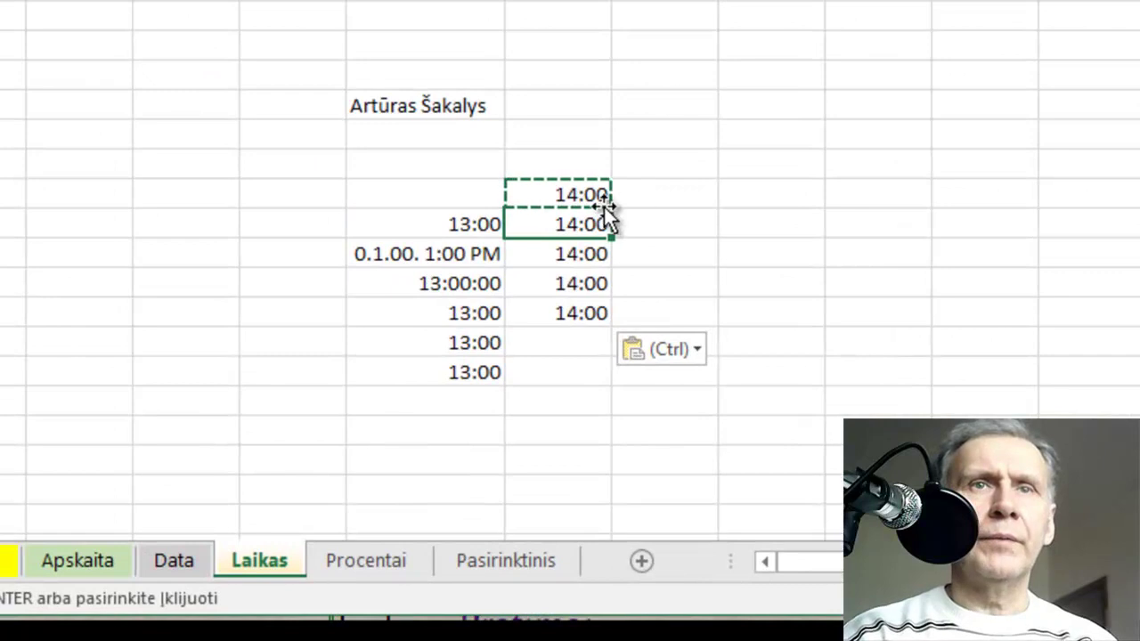
pyautogui.rightClick(580, 223)
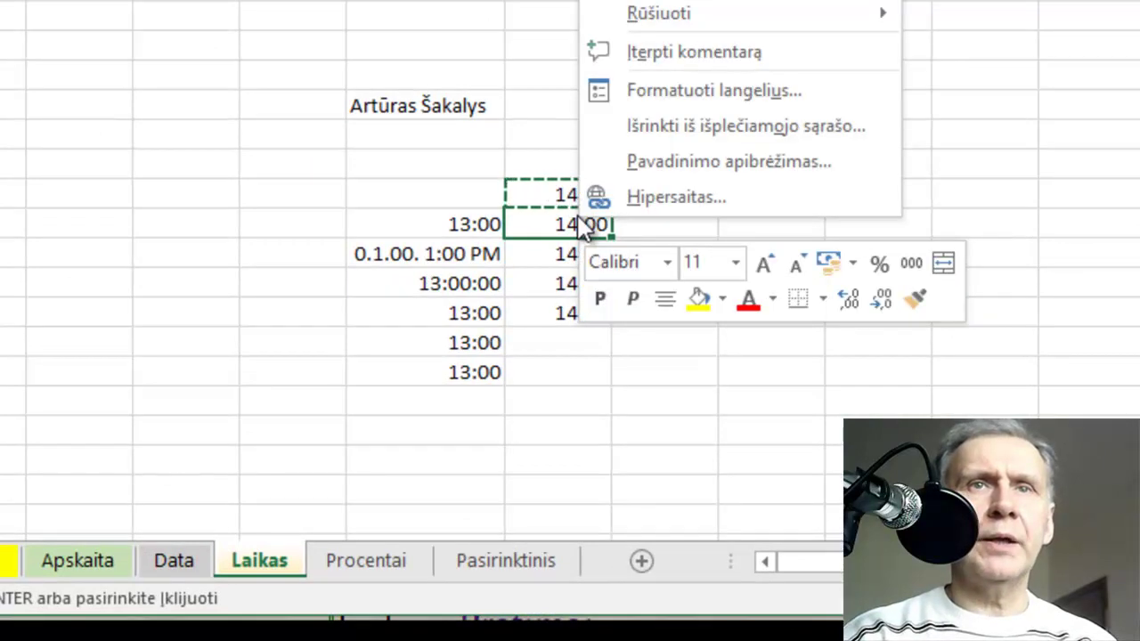
# - Format the 14:00 copy with the Polish (lenkų) 12-03-14 1:30 PM date-time type
pyautogui.click(722, 91)
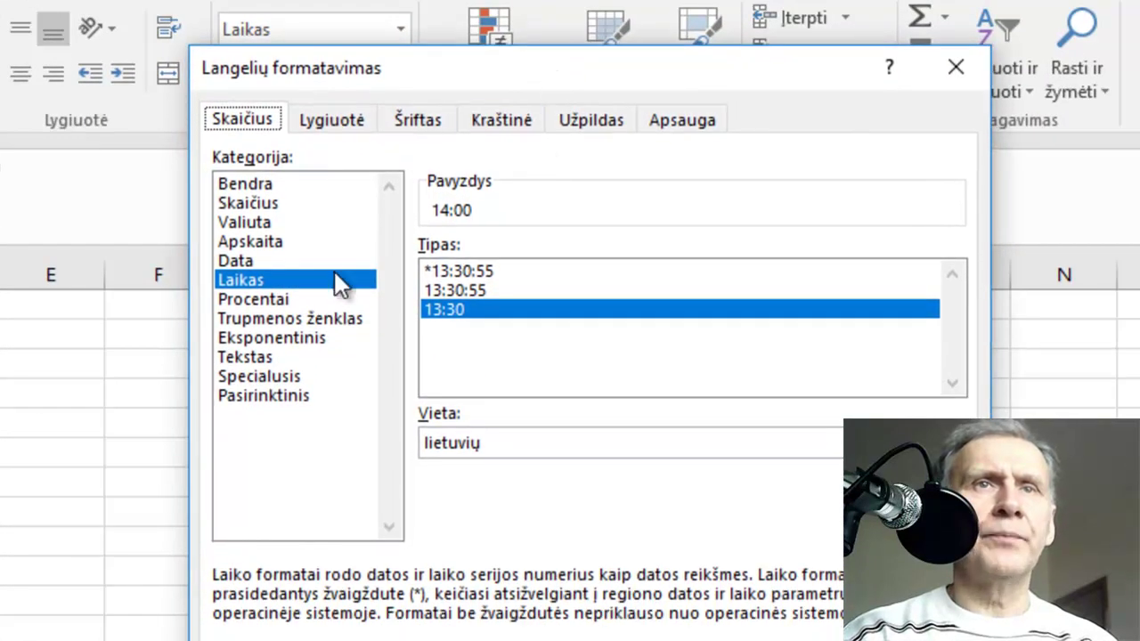
pyautogui.click(953, 443)
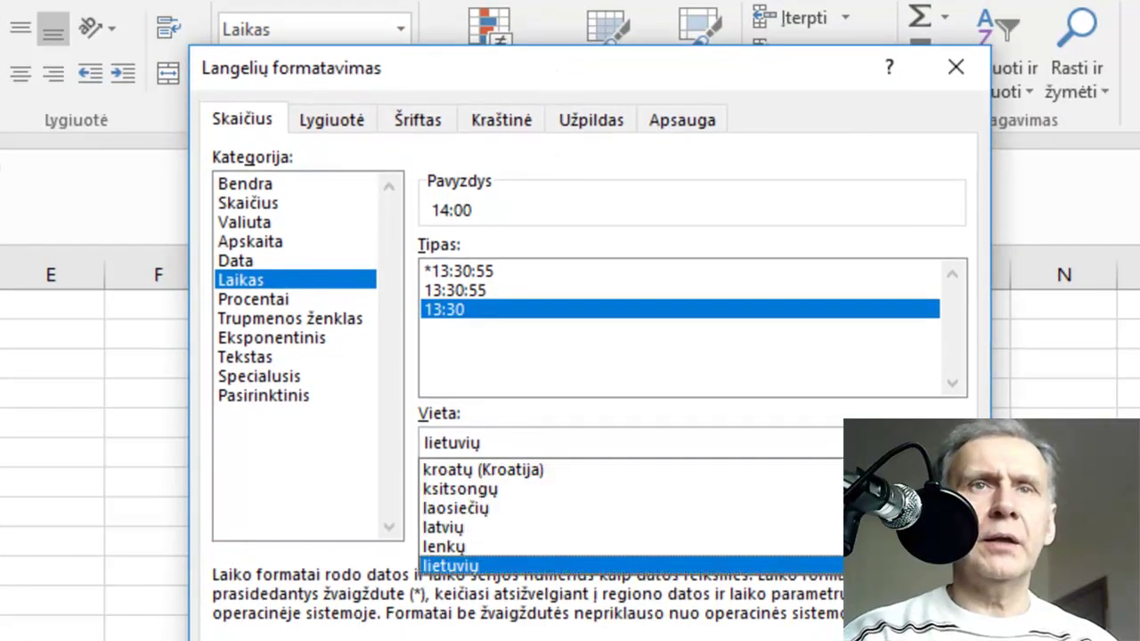
pyautogui.click(499, 553)
pyautogui.click(525, 388)
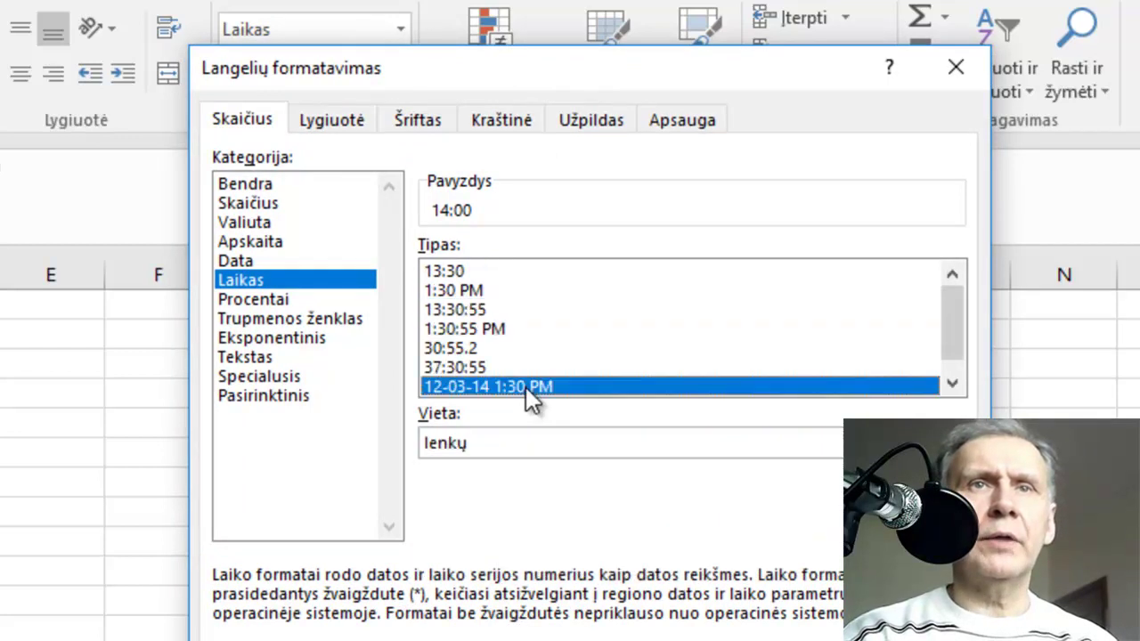
pyautogui.press('Return')
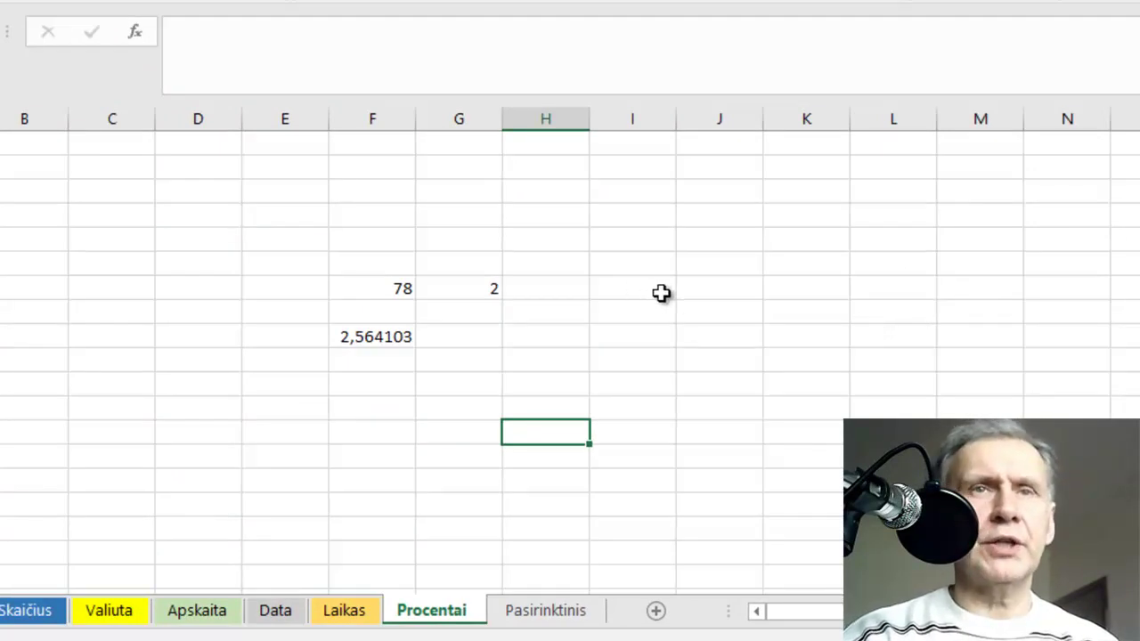
# - Enter 3 in J7 and 28 in I7 on the Procentai sheet
pyautogui.click(710, 285)
pyautogui.write('3')
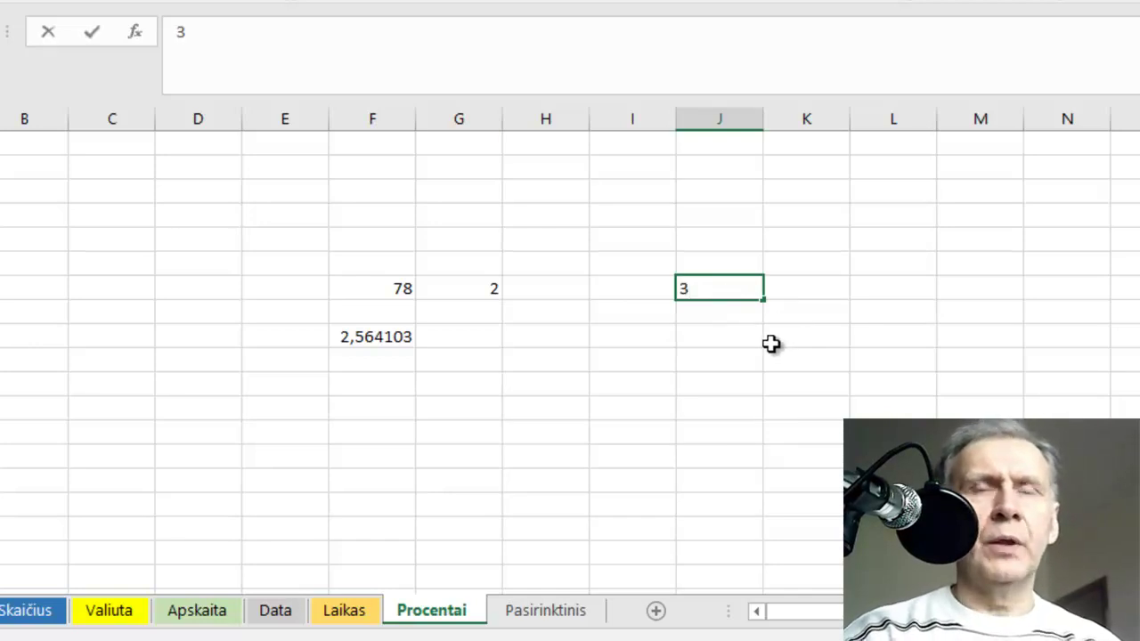
pyautogui.click(635, 290)
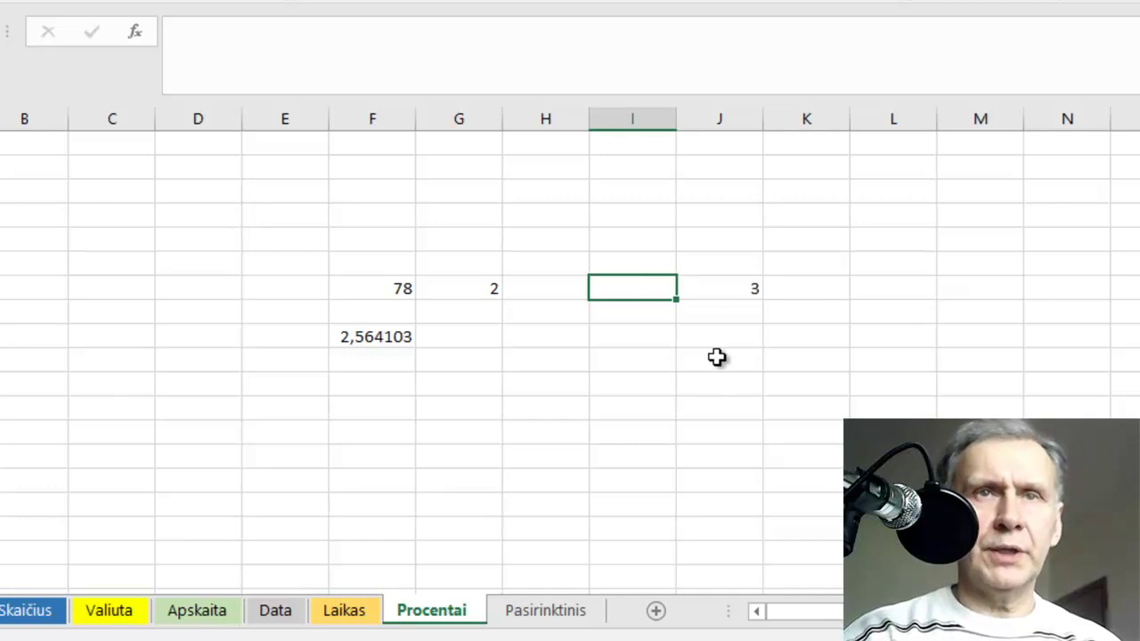
pyautogui.write('28')
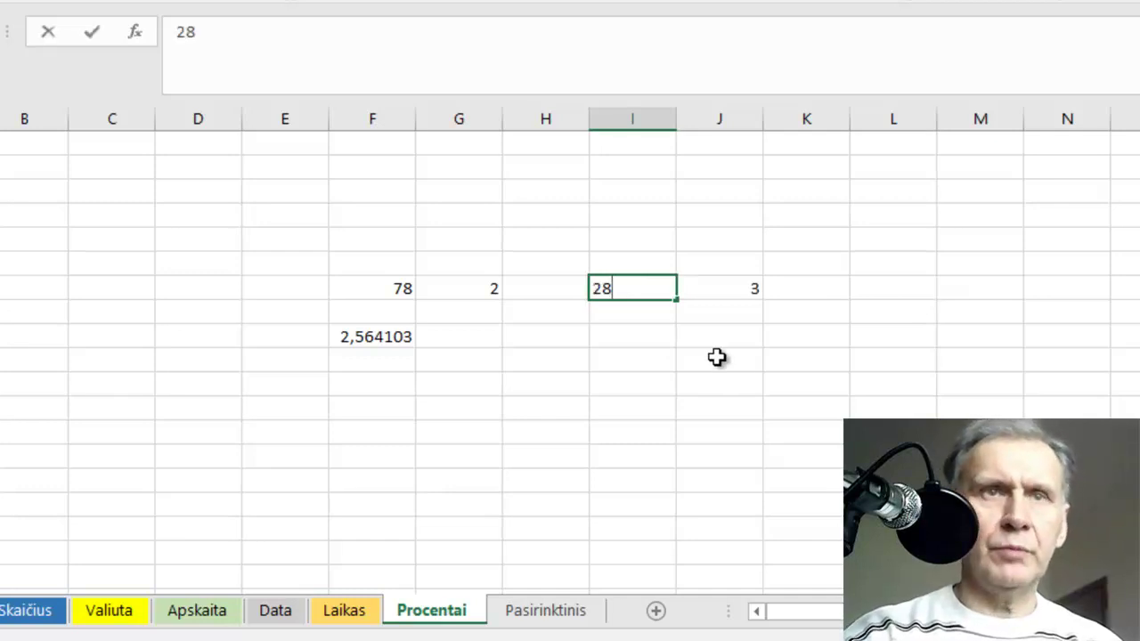
pyautogui.click(779, 425)
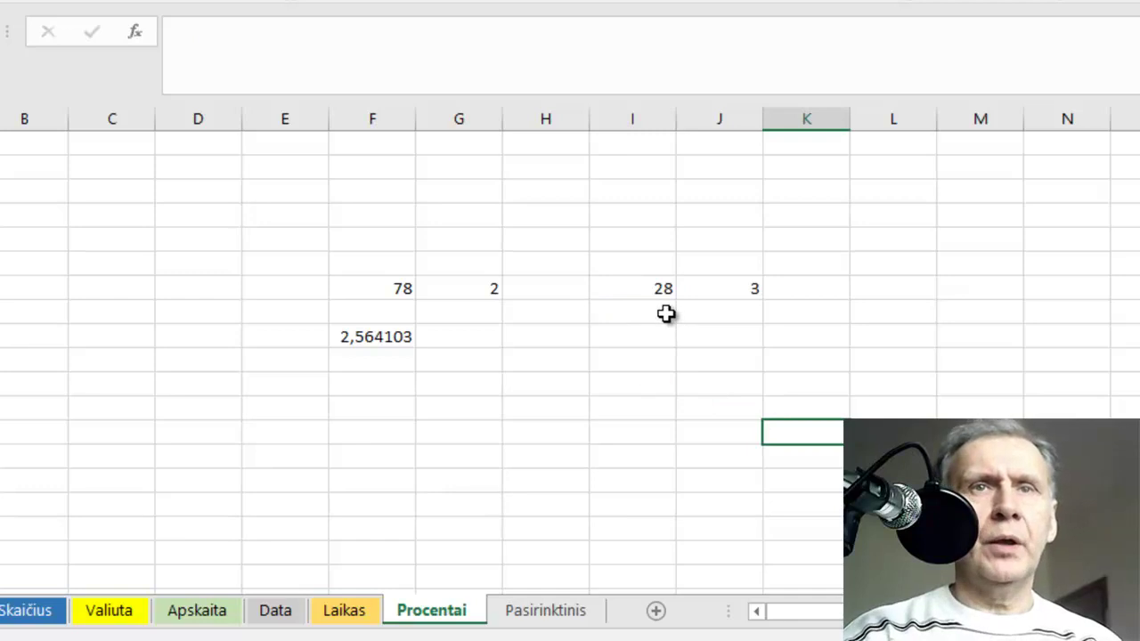
# - Fill I8 yellow and enter =J7*100/I7 there, giving 10,71429
pyautogui.click(659, 313)
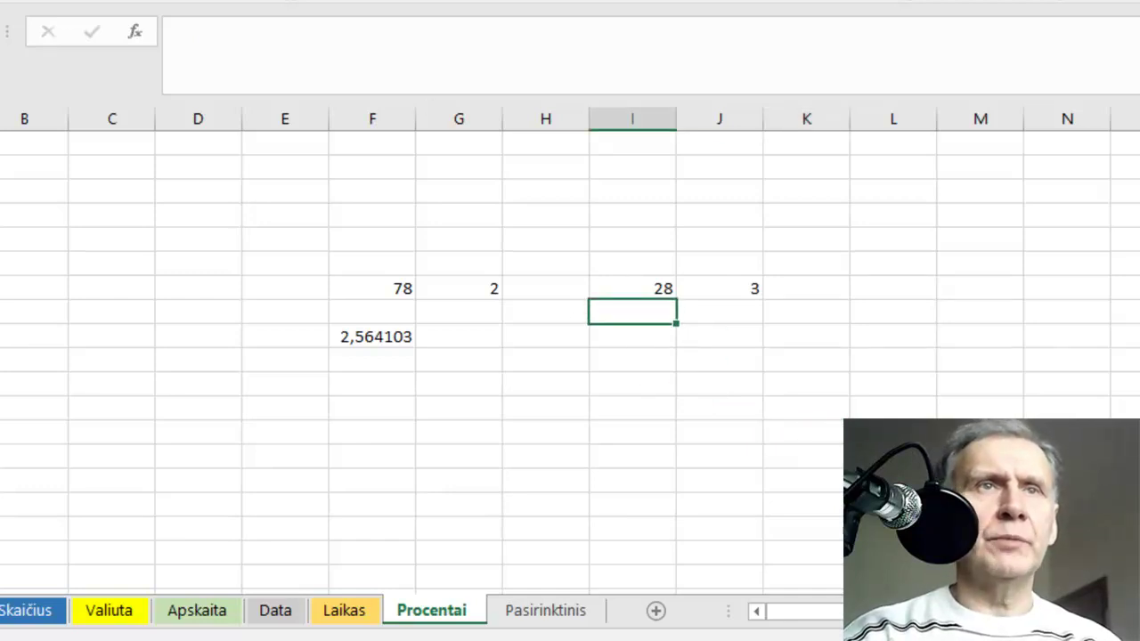
pyautogui.press('F4')
pyautogui.write('=')
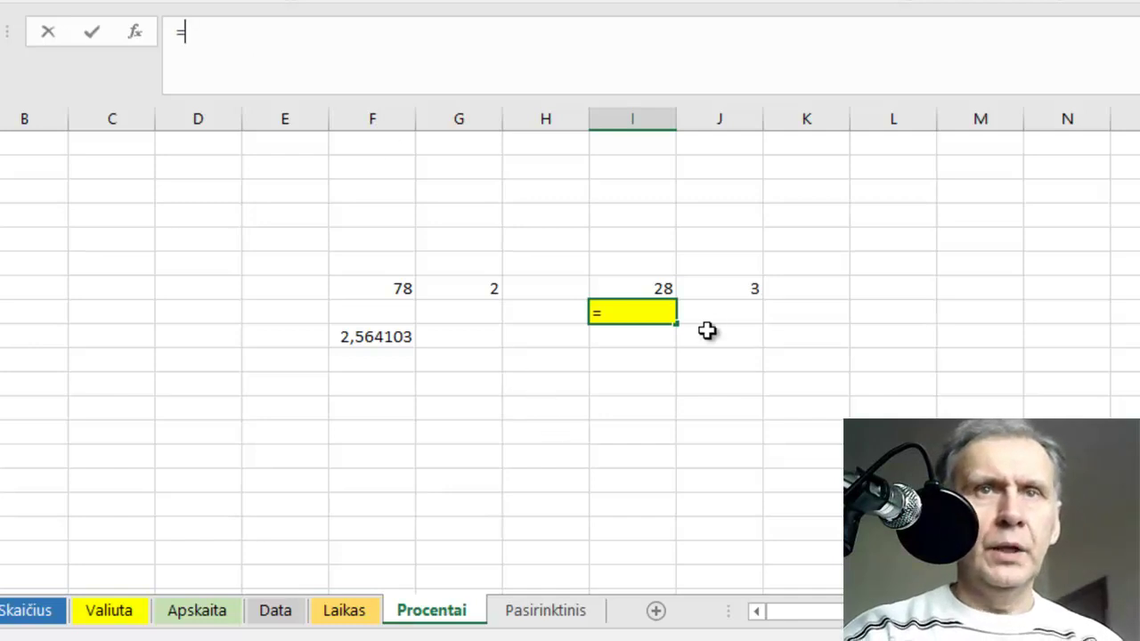
pyautogui.click(722, 286)
pyautogui.write('*')
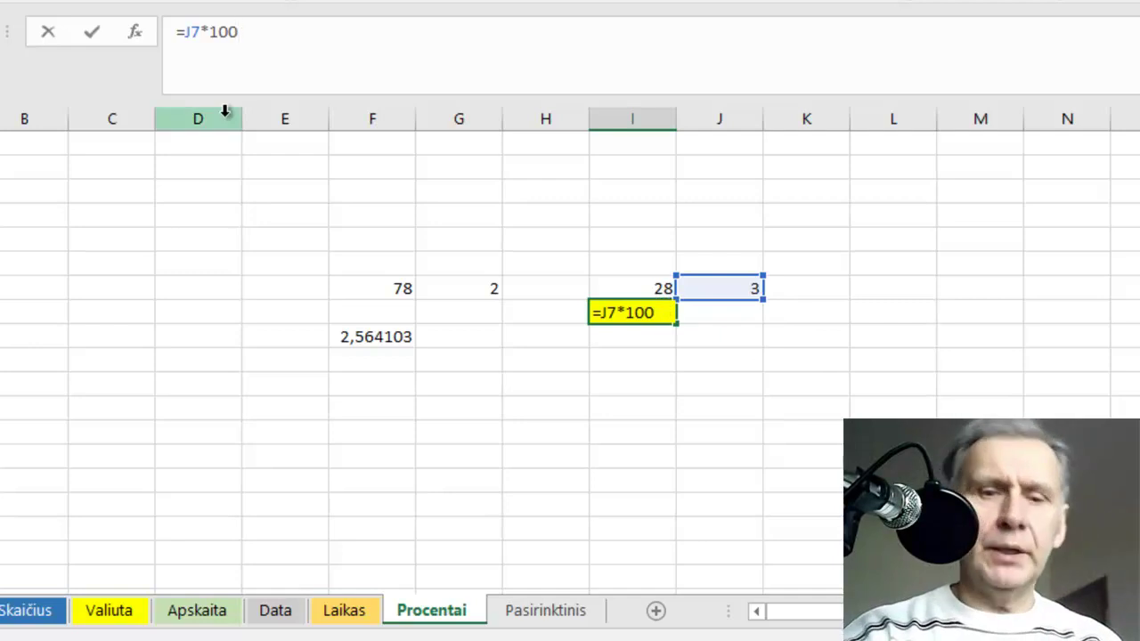
pyautogui.click(656, 286)
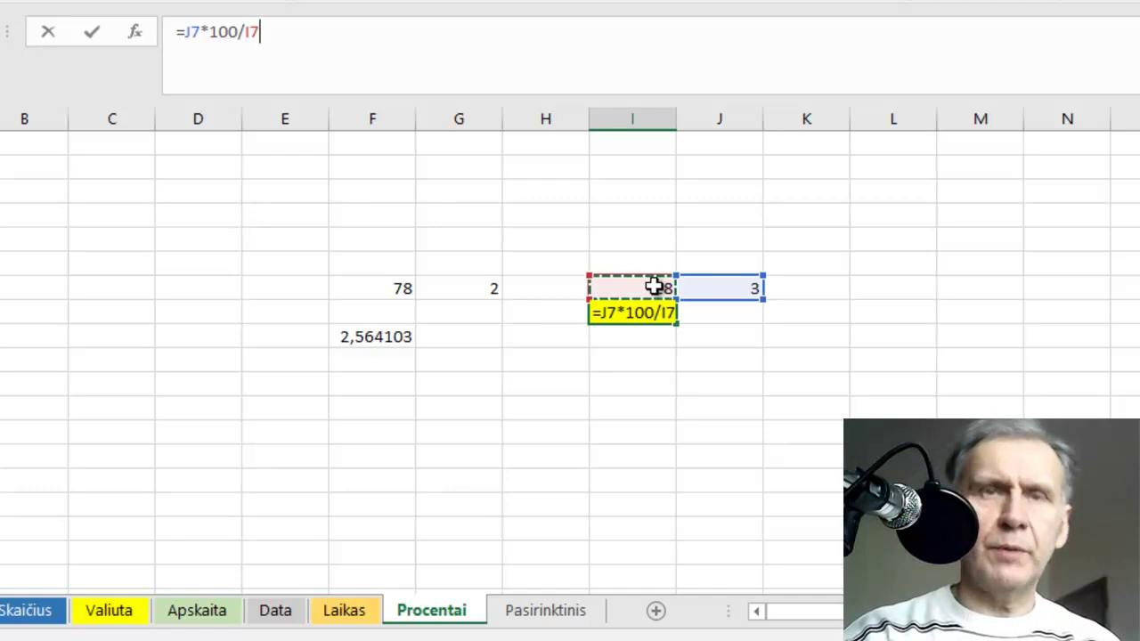
pyautogui.press('Return')
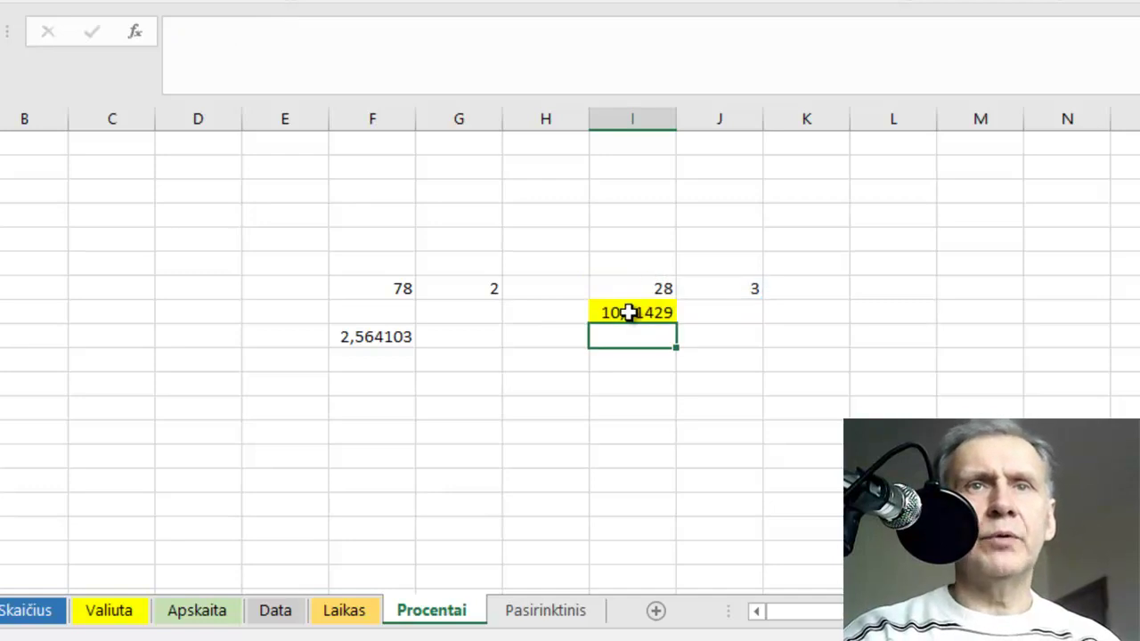
pyautogui.click(629, 312)
# - Format the percentage result as a number with zero decimal places
pyautogui.rightClick(629, 312)
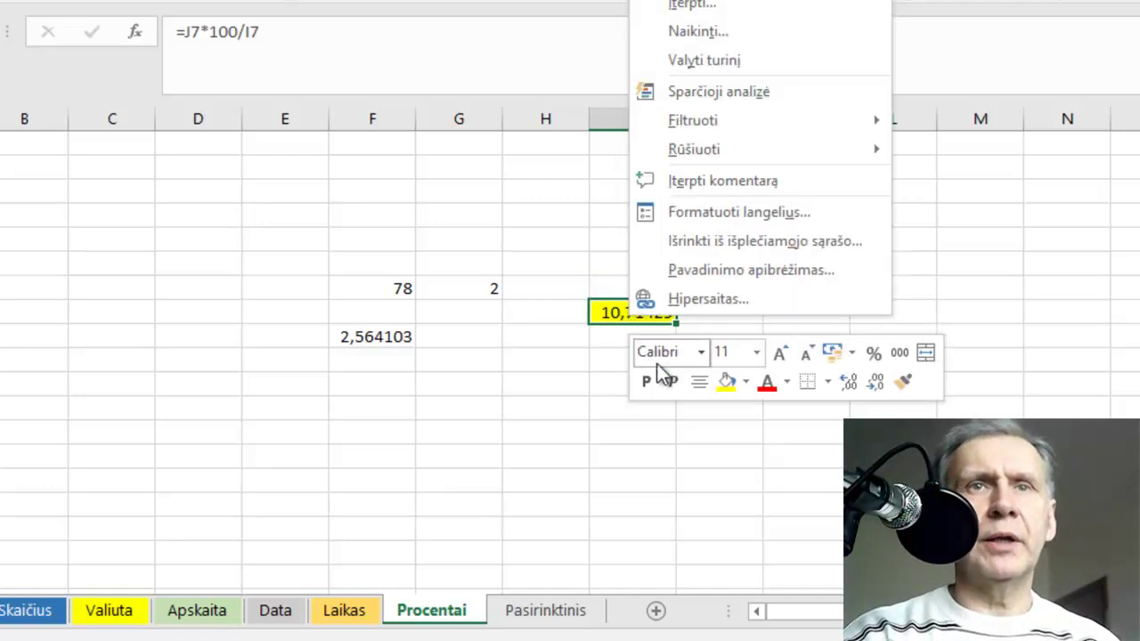
pyautogui.click(704, 214)
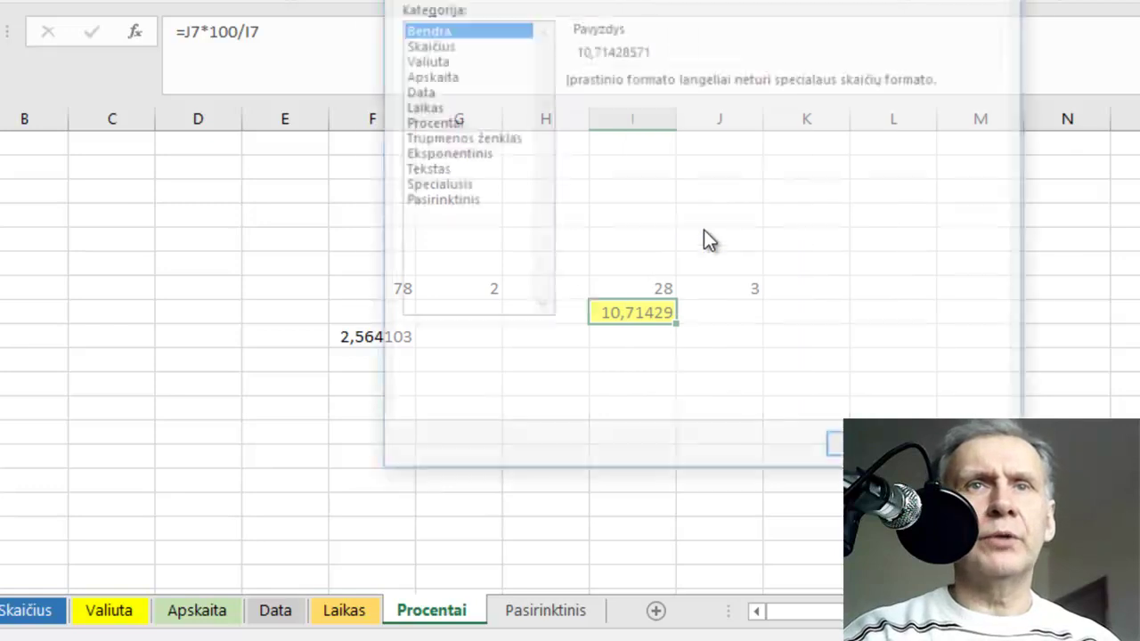
pyautogui.click(434, 45)
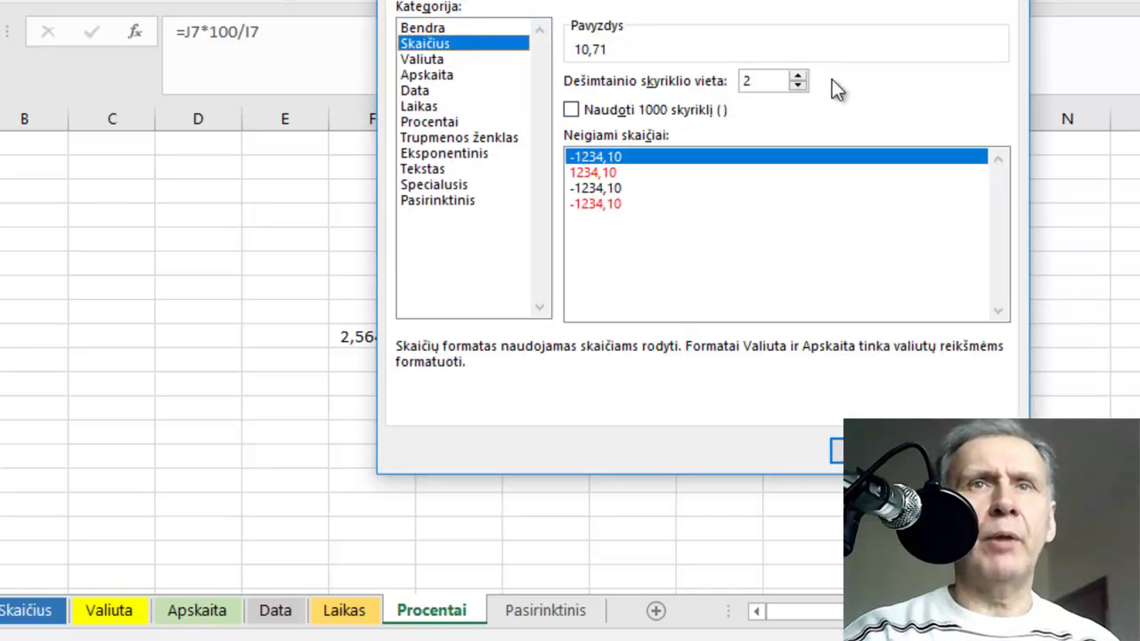
pyautogui.click(798, 87)
pyautogui.click(797, 87)
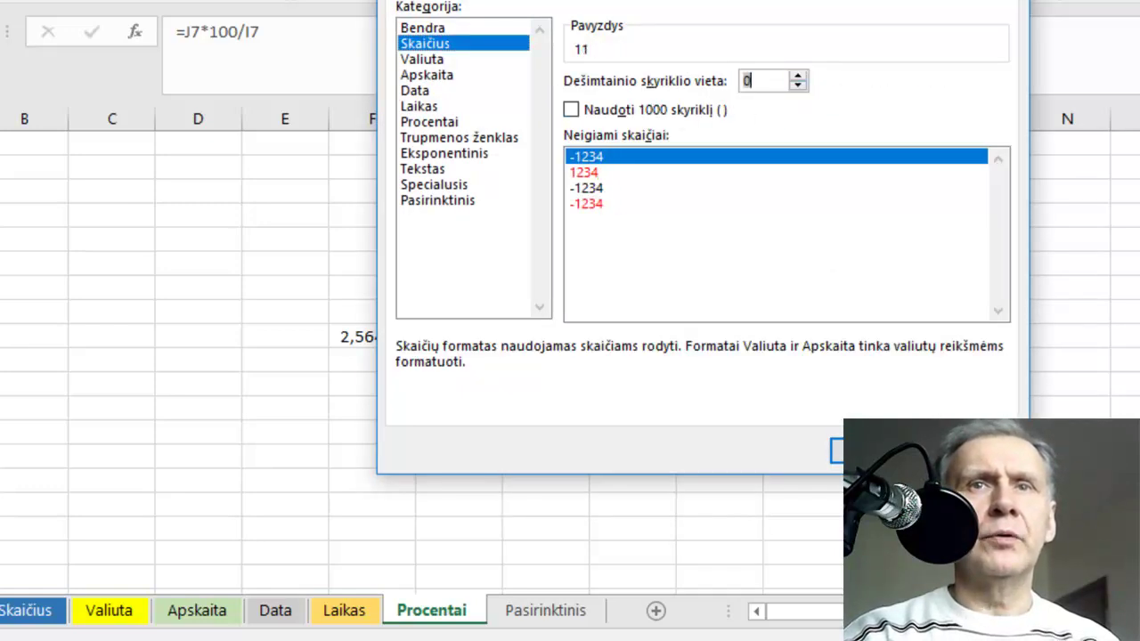
pyautogui.click(868, 450)
pyautogui.click(688, 485)
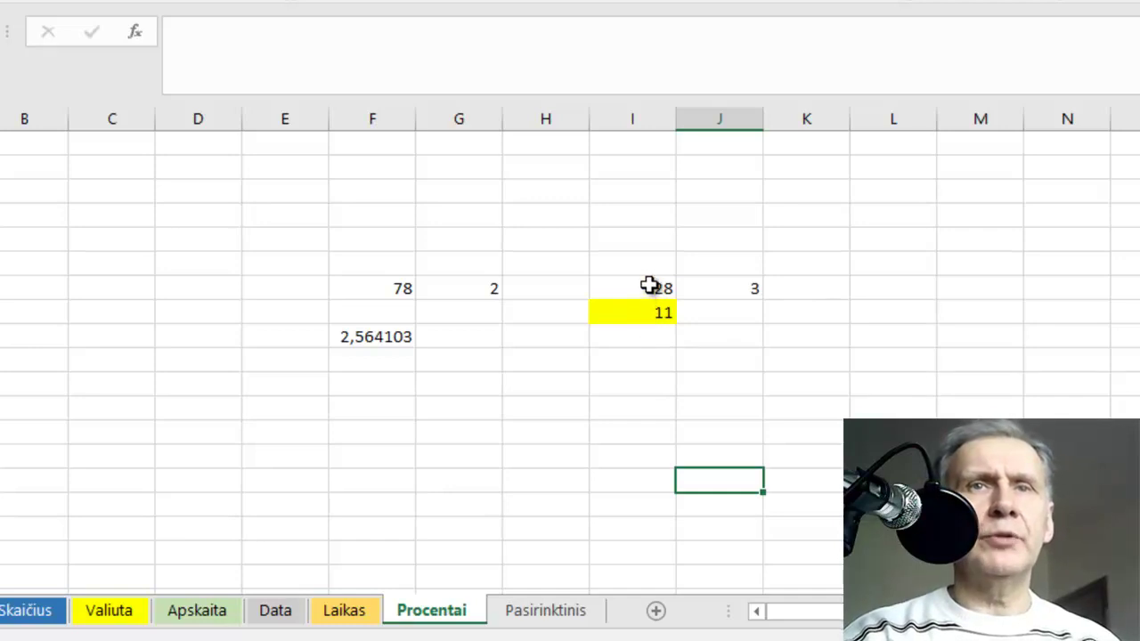
# - Try base values 10, 50 and 89 for the percentage, then go to the Pasirinktinis sheet
pyautogui.click(649, 285)
pyautogui.write('10')
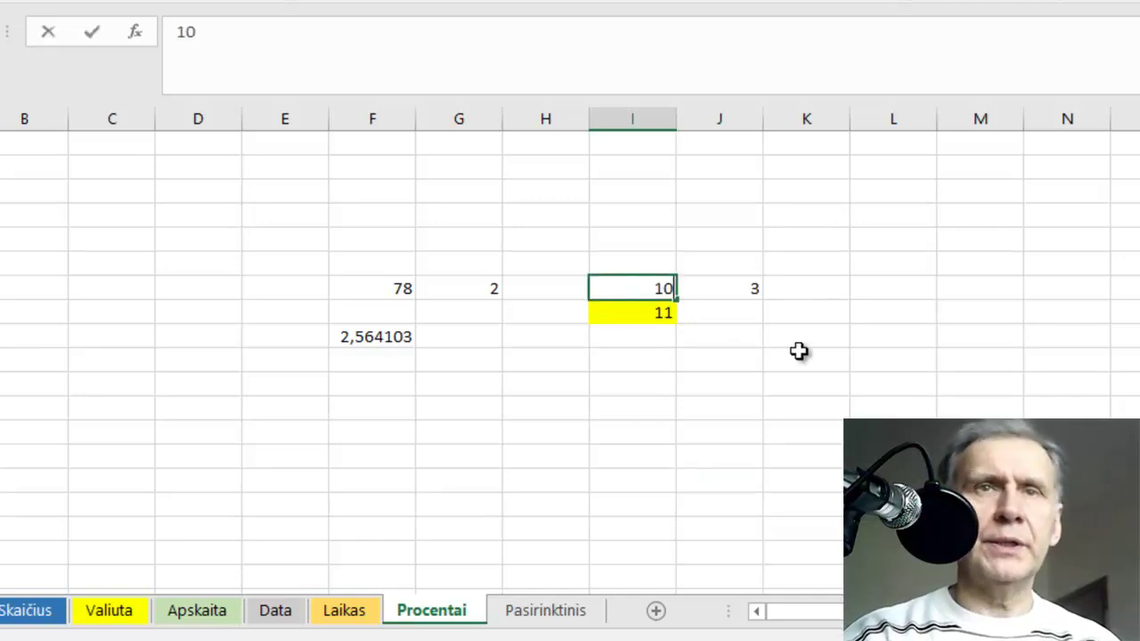
pyautogui.press('Return')
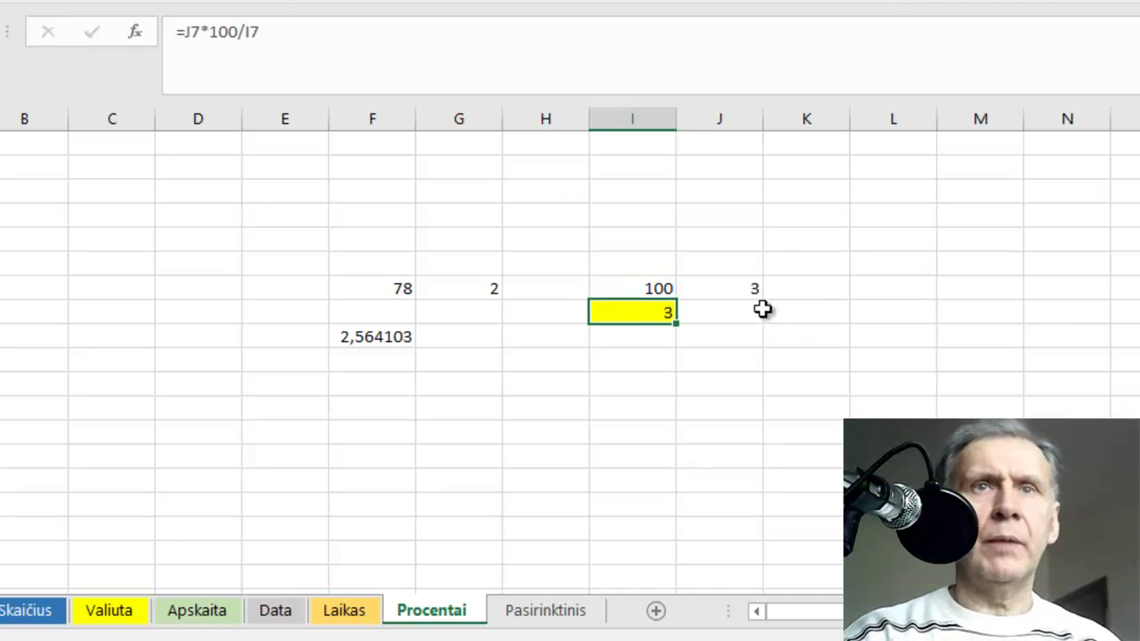
pyautogui.click(666, 405)
pyautogui.click(648, 288)
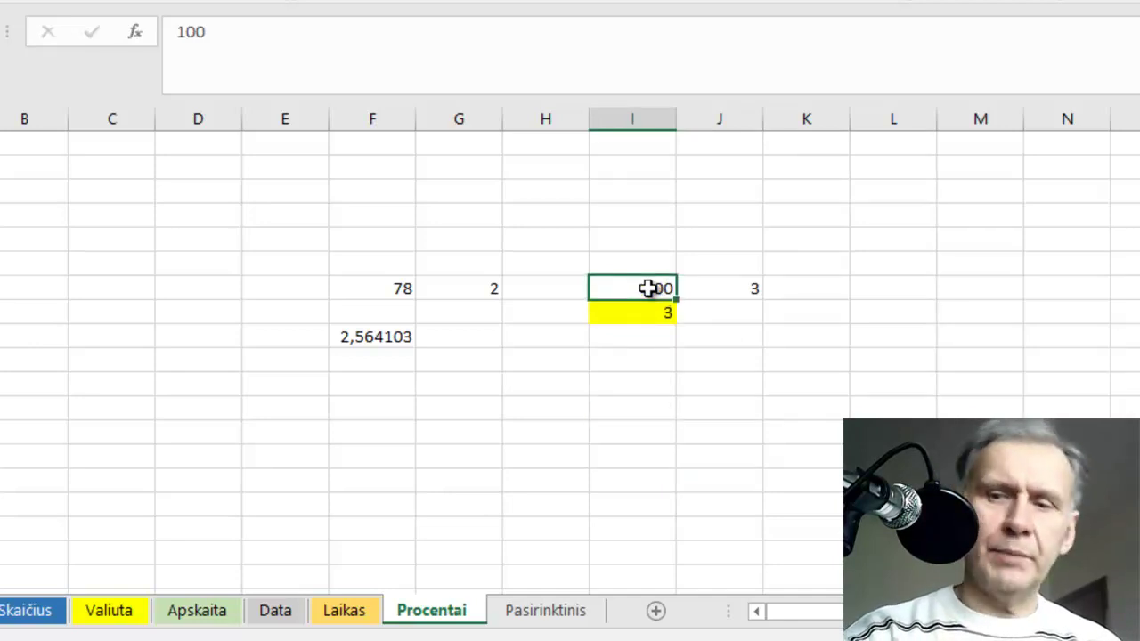
pyautogui.write('50')
pyautogui.press('Return')
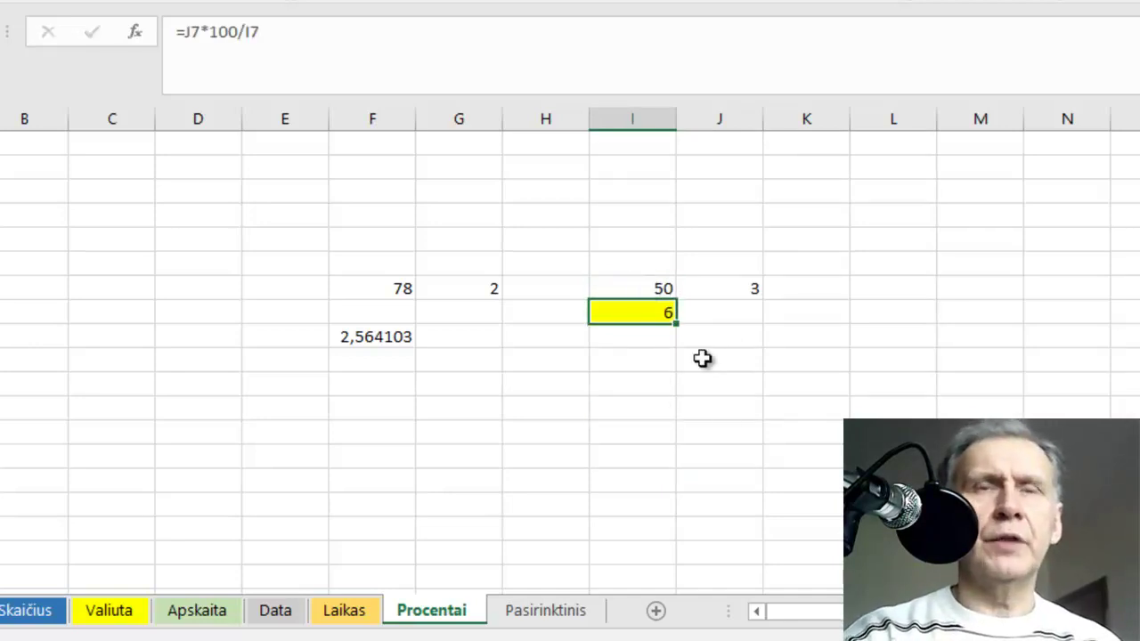
pyautogui.click(648, 281)
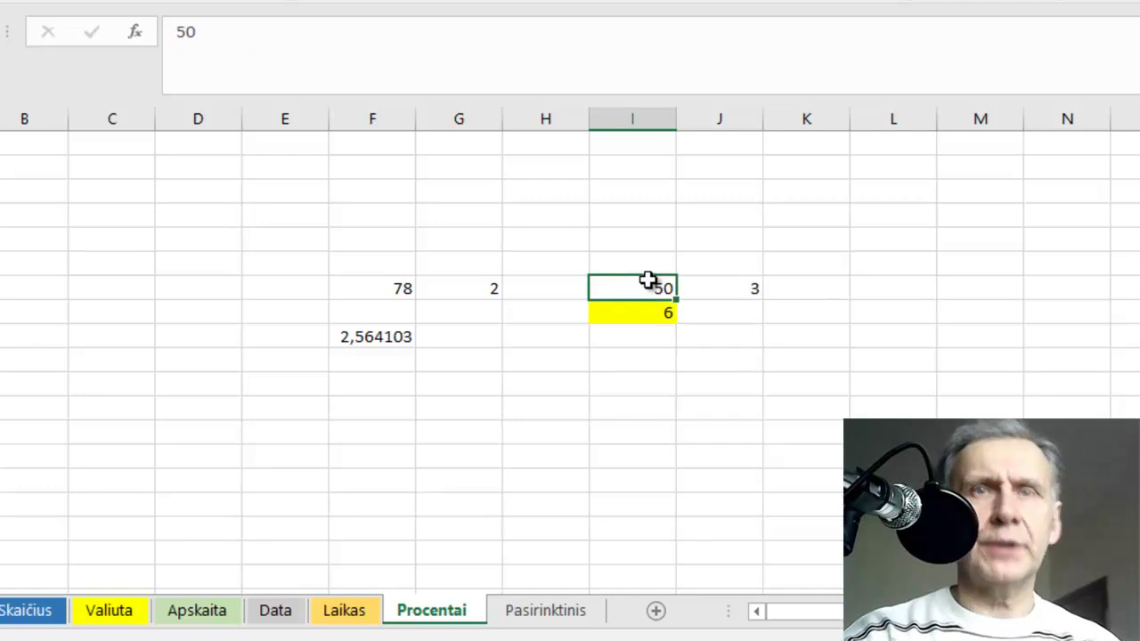
pyautogui.write('89')
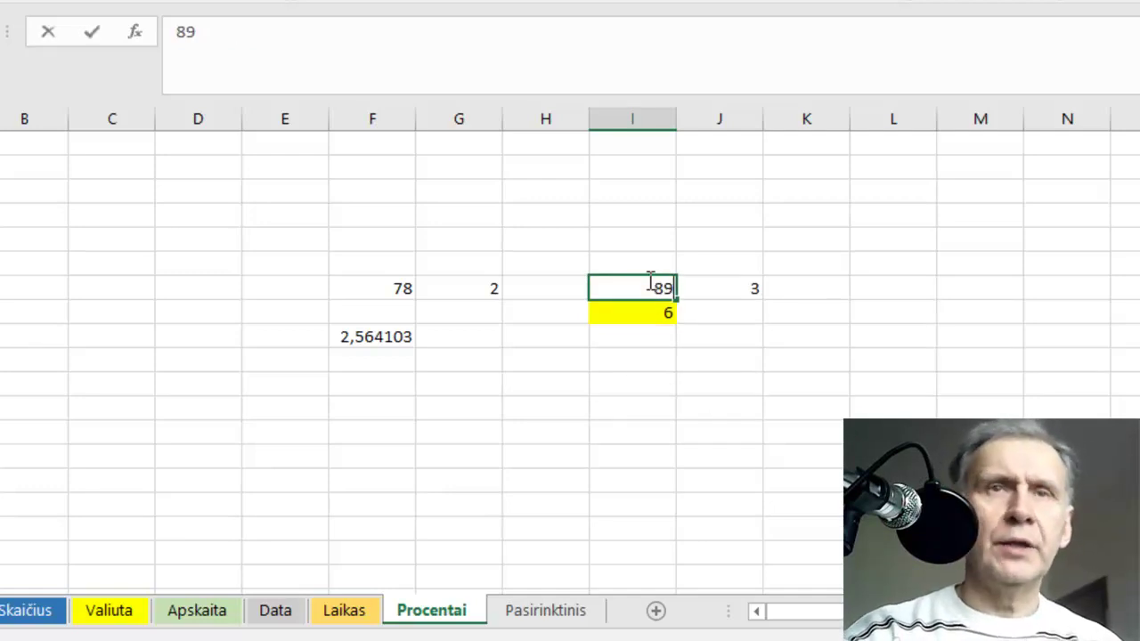
pyautogui.press('Return')
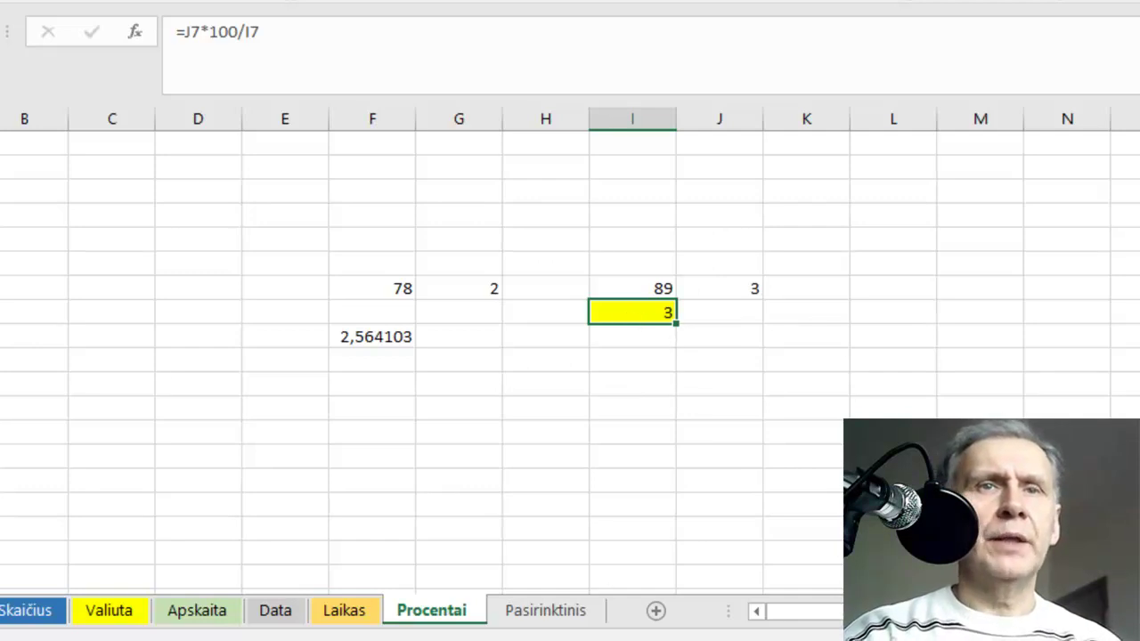
pyautogui.click(546, 611)
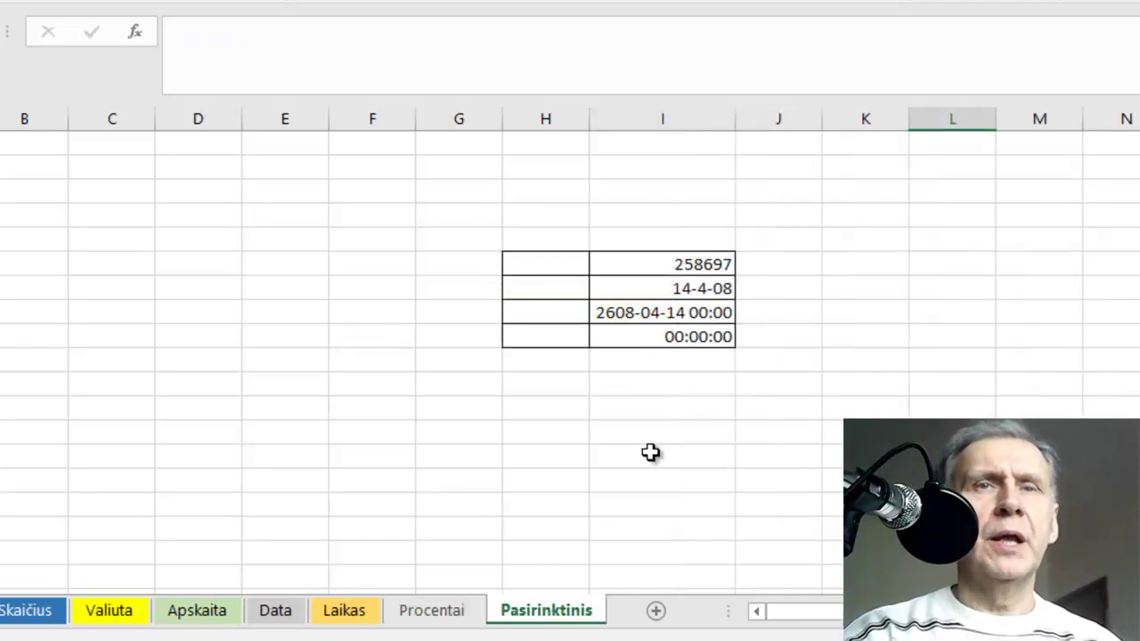
# - Type the labels Bendras, data, data laiku and laikas in column H beside the four values
pyautogui.click(531, 264)
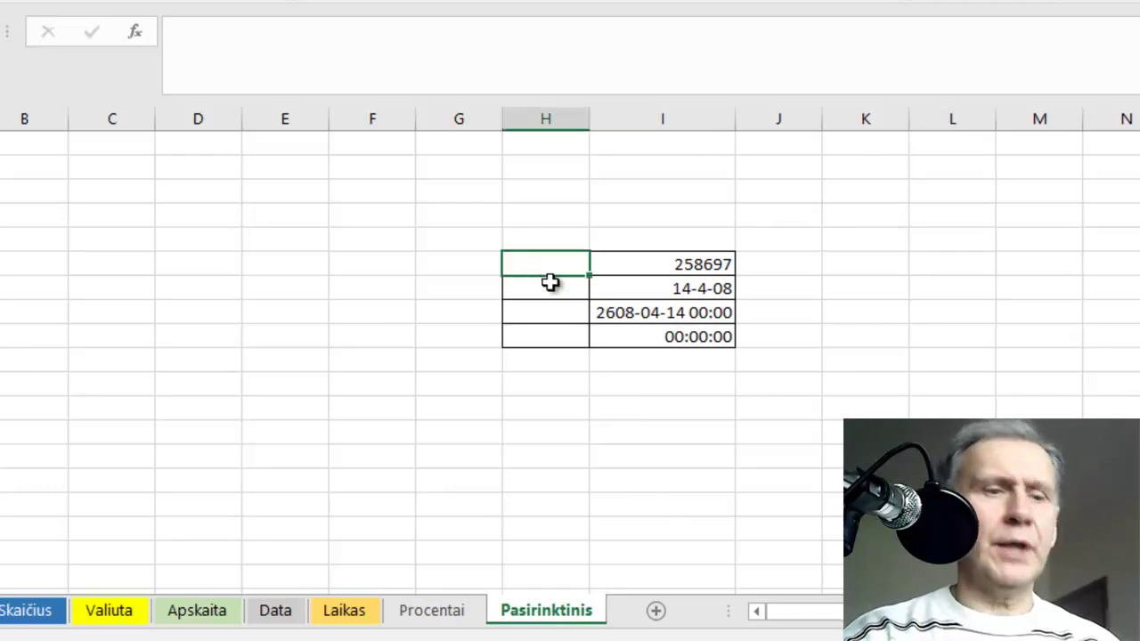
pyautogui.write('Bendras')
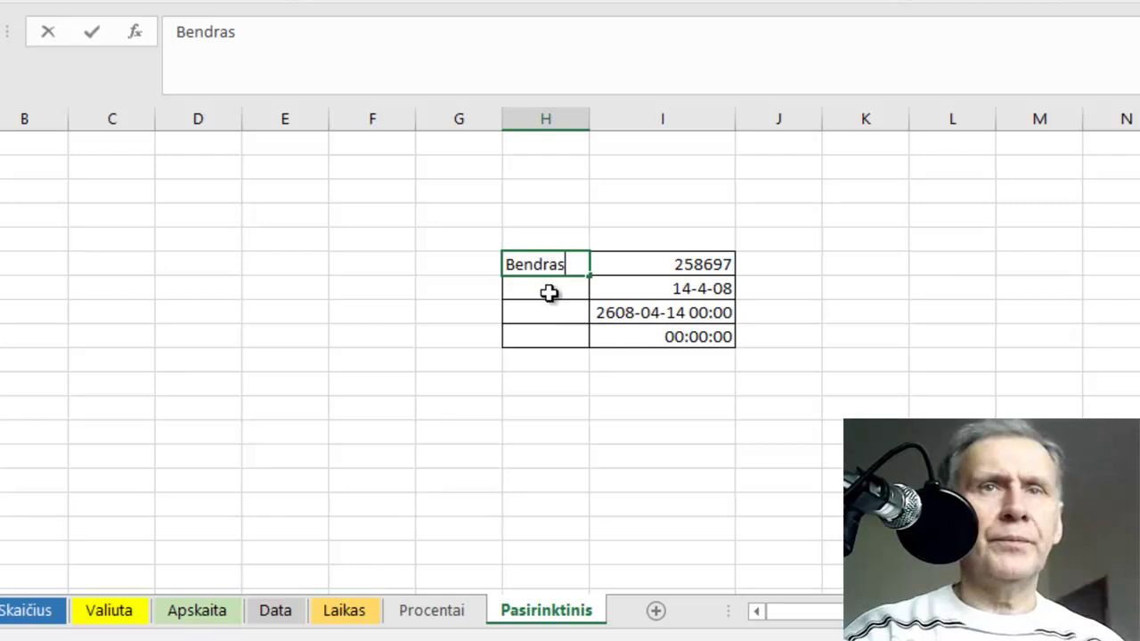
pyautogui.click(547, 286)
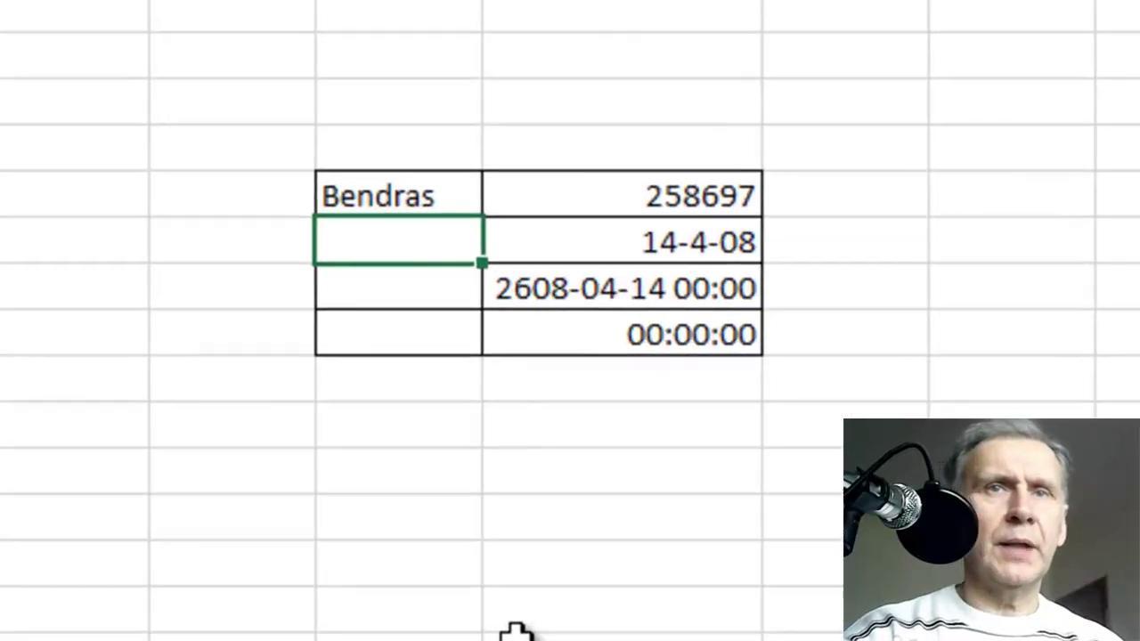
pyautogui.write('data')
pyautogui.press('Return')
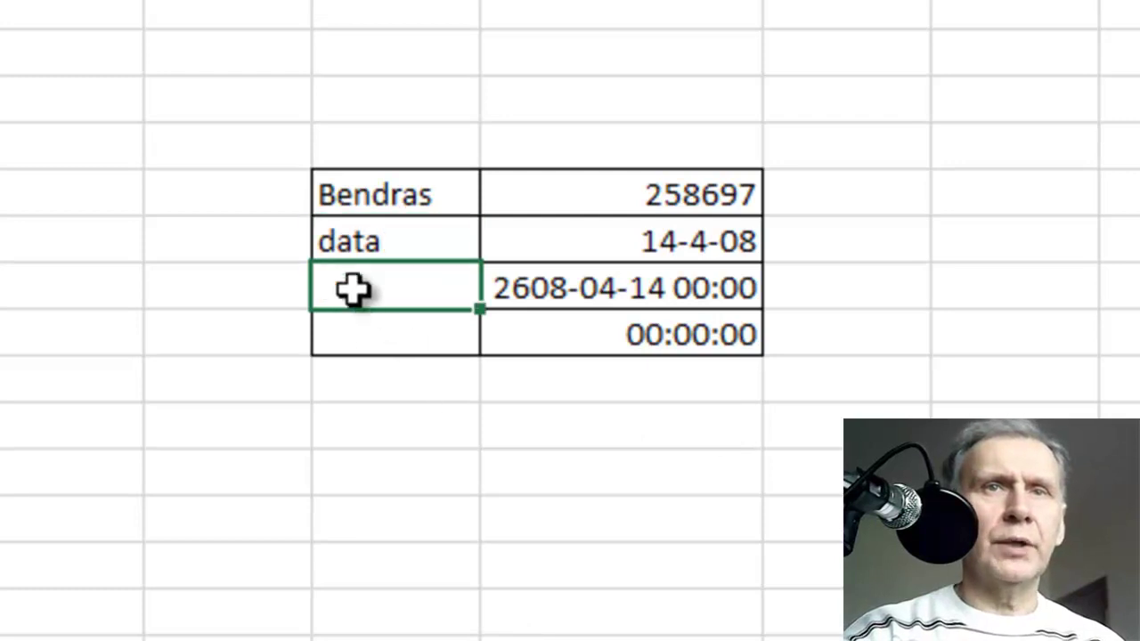
pyautogui.write('dat')
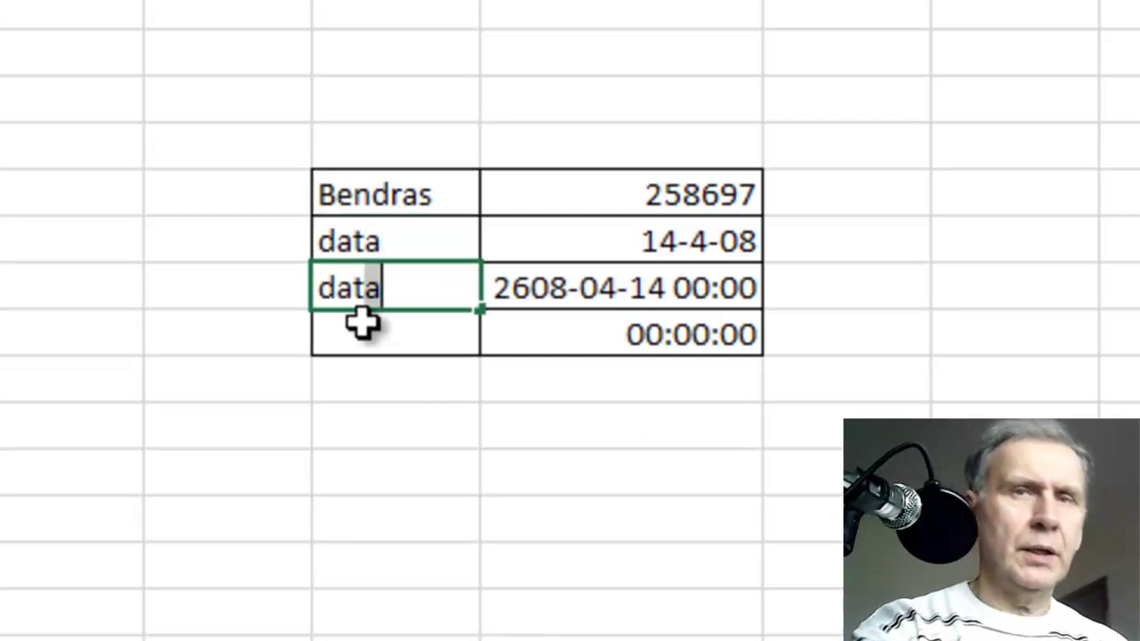
pyautogui.write('a laiku')
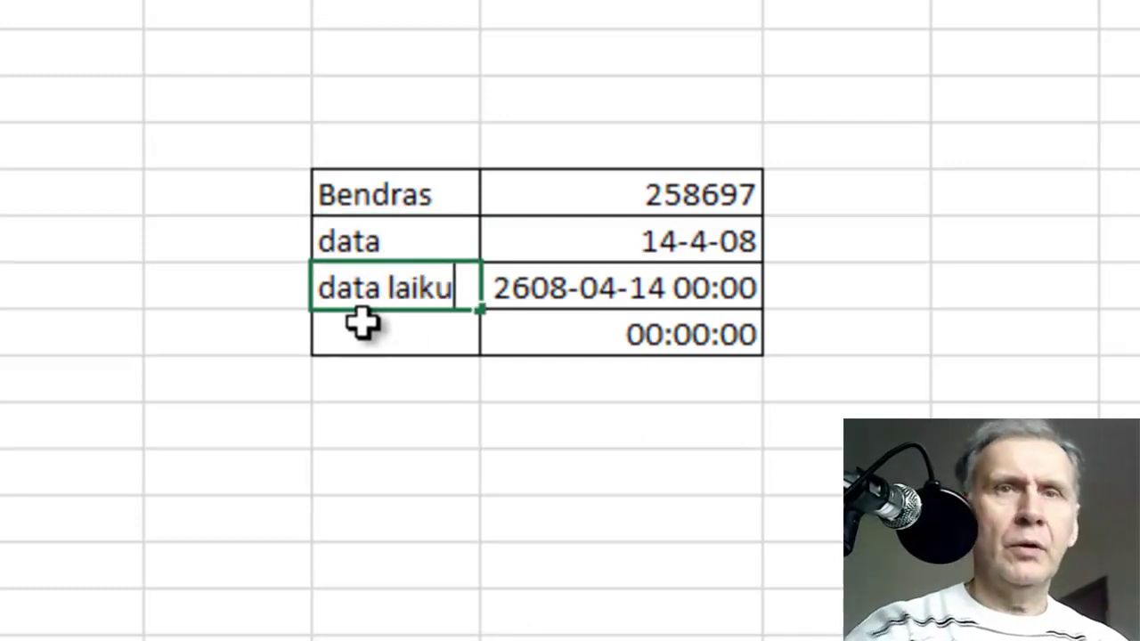
pyautogui.press('Return')
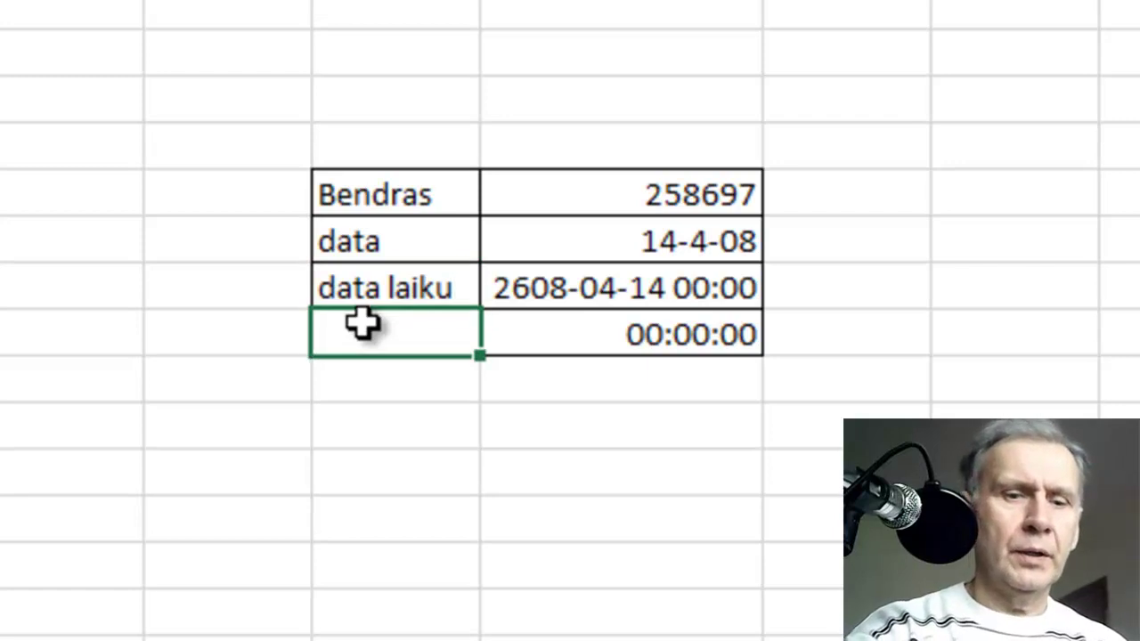
pyautogui.write('laikas')
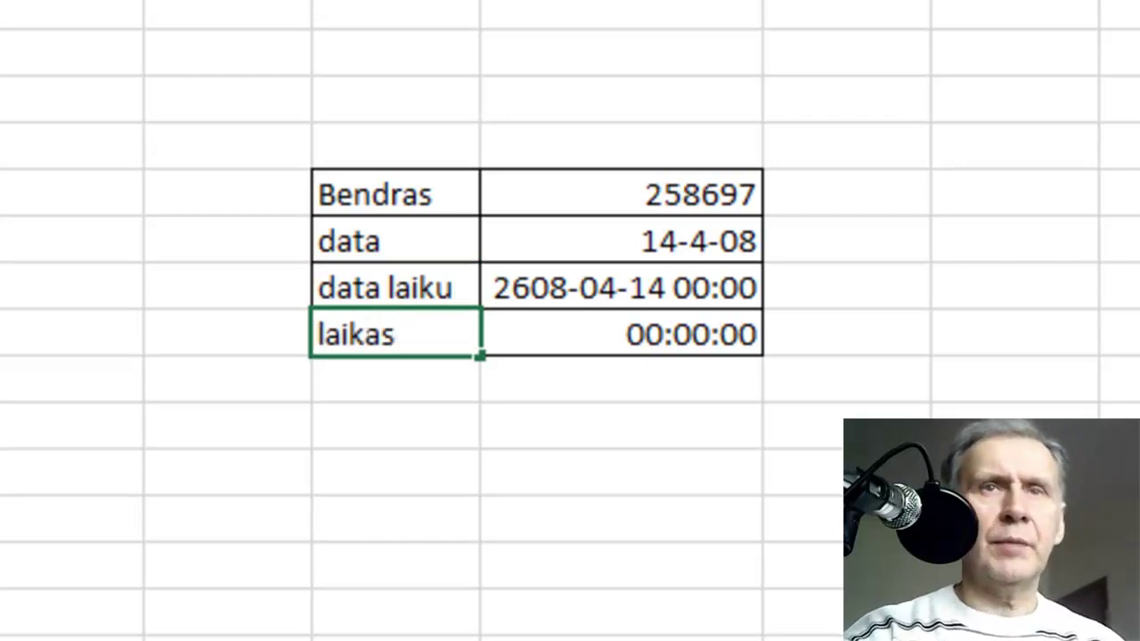
pyautogui.click(677, 183)
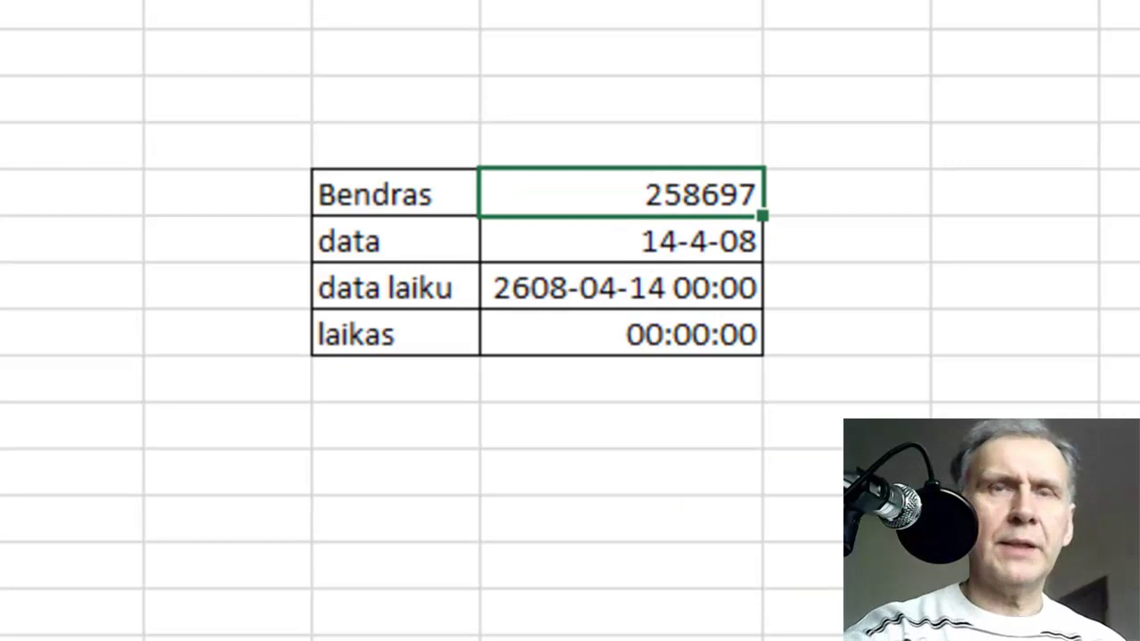
# - Replace 258697 with the date 2021-03-01 and clear the three values below it
pyautogui.press('Delete')
pyautogui.write('200')
pyautogui.press('BackSpace')
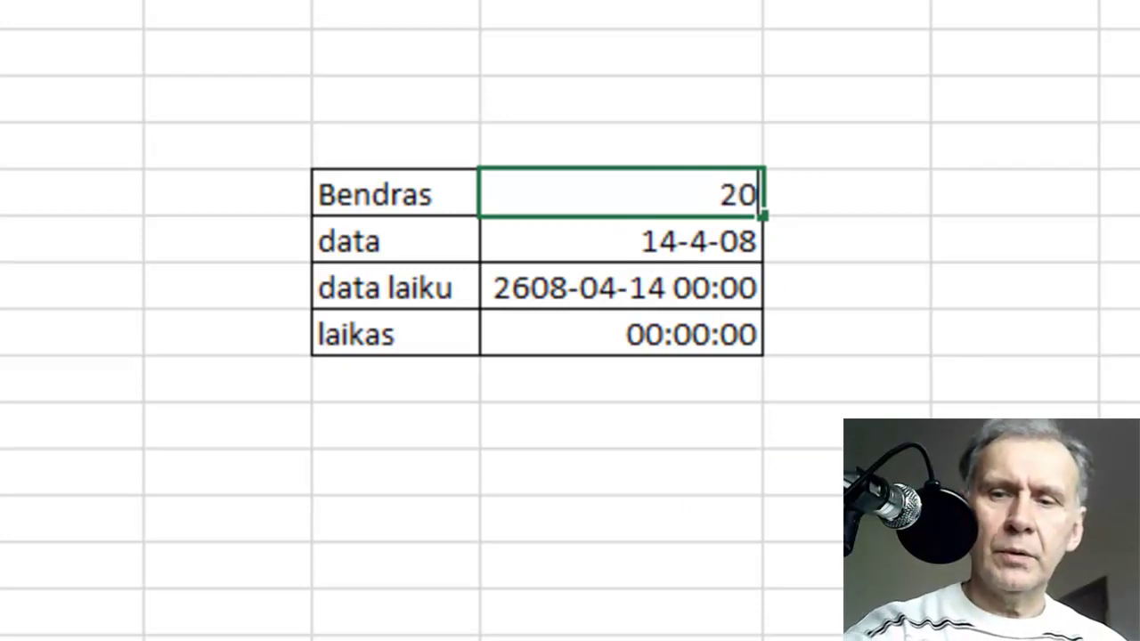
pyautogui.write('21-')
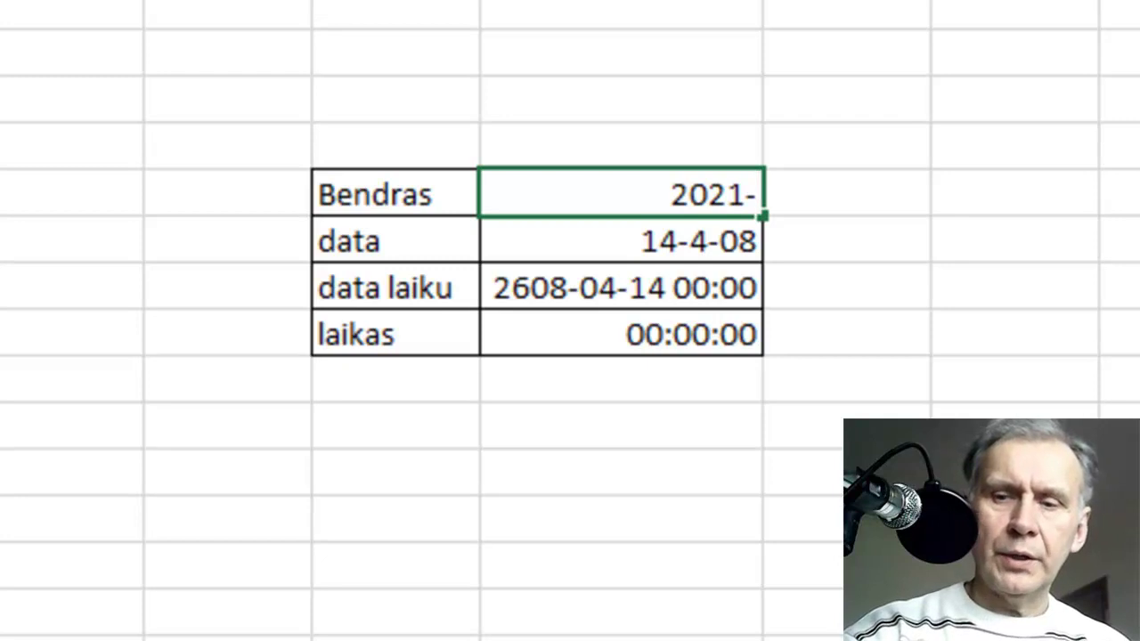
pyautogui.write('03')
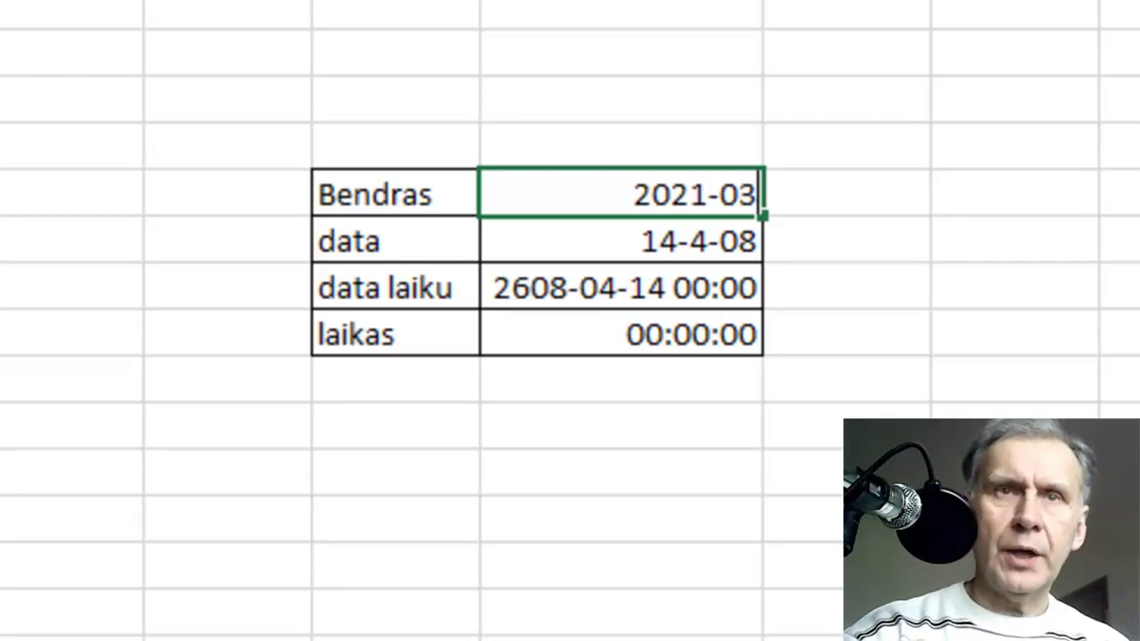
pyautogui.write('-01')
pyautogui.click(1087, 317)
pyautogui.moveTo(720, 241); pyautogui.dragTo(703, 350)
pyautogui.press('Delete')
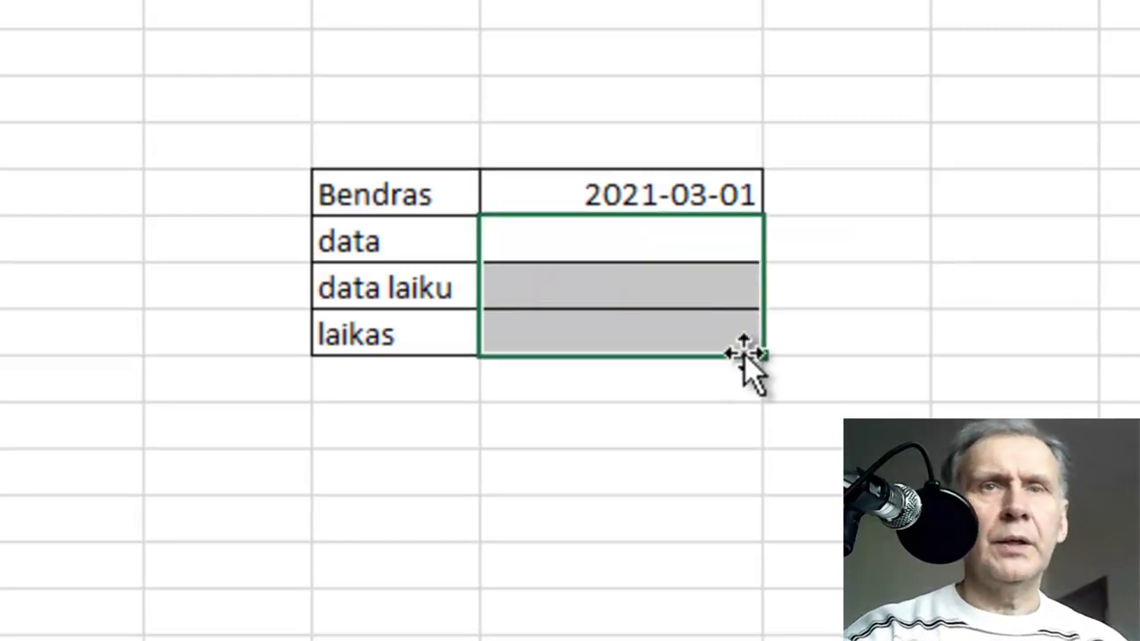
# - Fill 2021-03-01 down as a daily series ending at 2021-03-04 in the laikas row
pyautogui.click(696, 174)
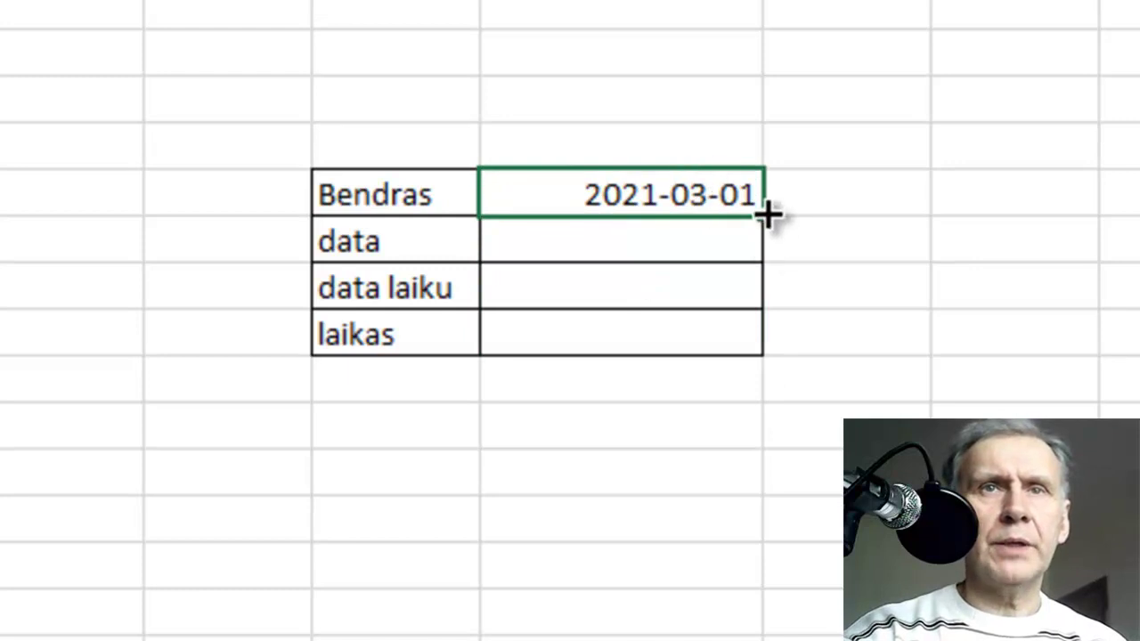
pyautogui.moveTo(766, 221); pyautogui.dragTo(796, 374)
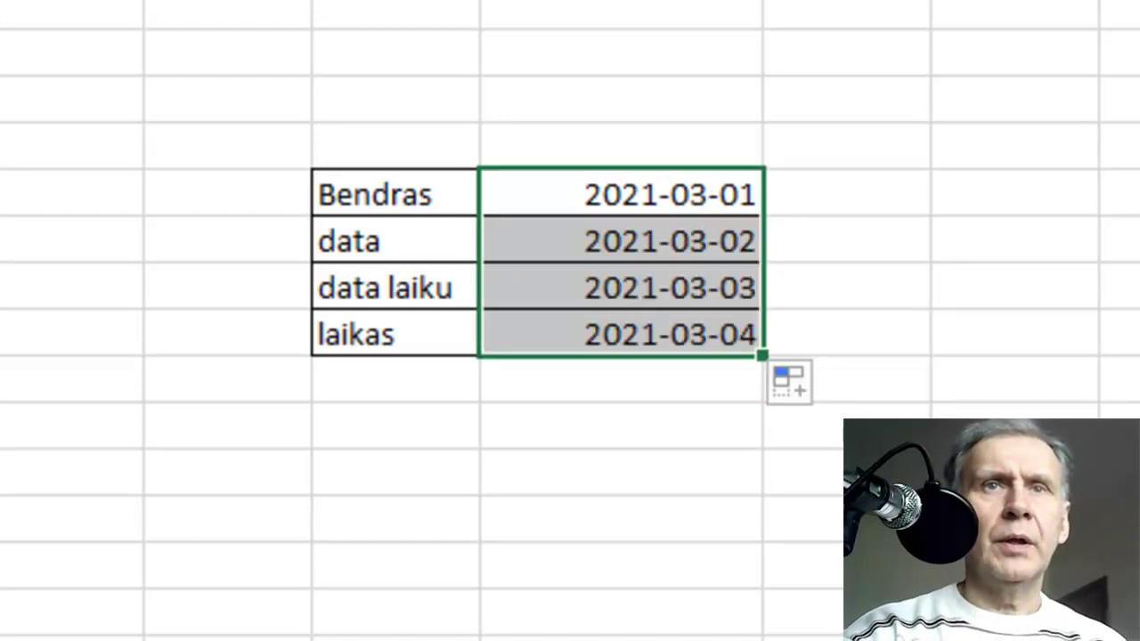
pyautogui.click(658, 242)
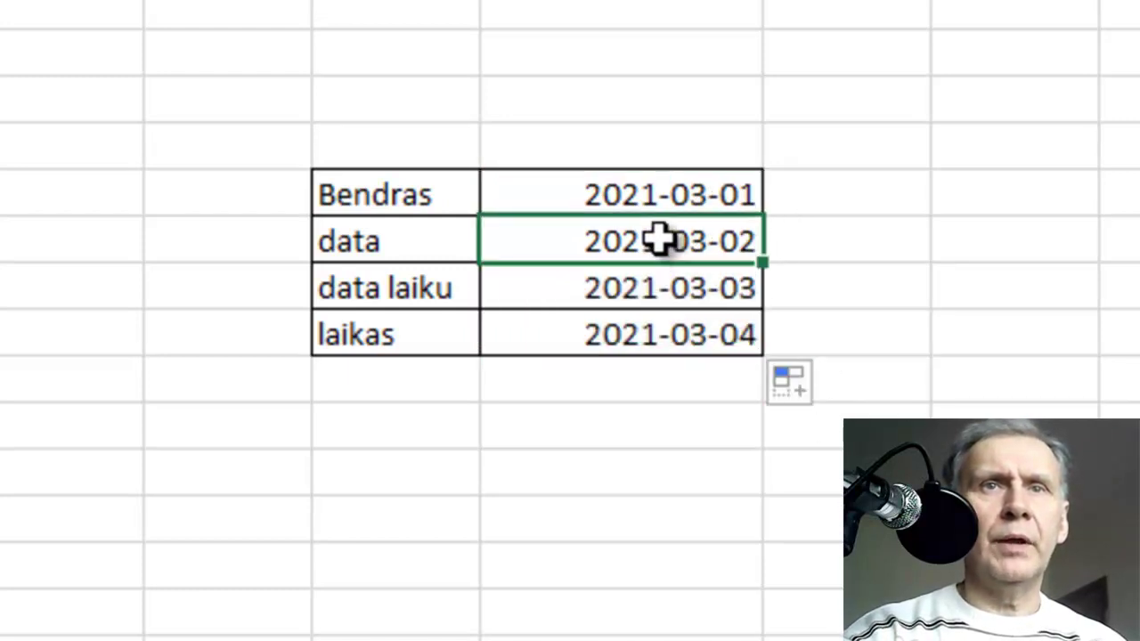
pyautogui.rightClick(661, 241)
pyautogui.click(624, 198)
pyautogui.click(624, 198)
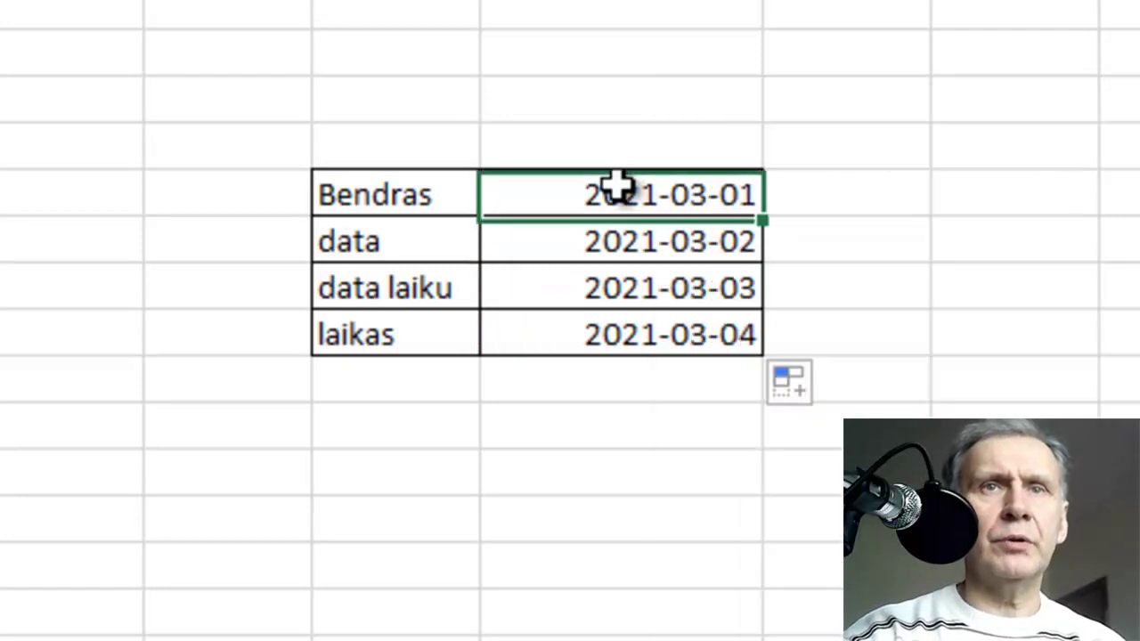
pyautogui.rightClick(624, 198)
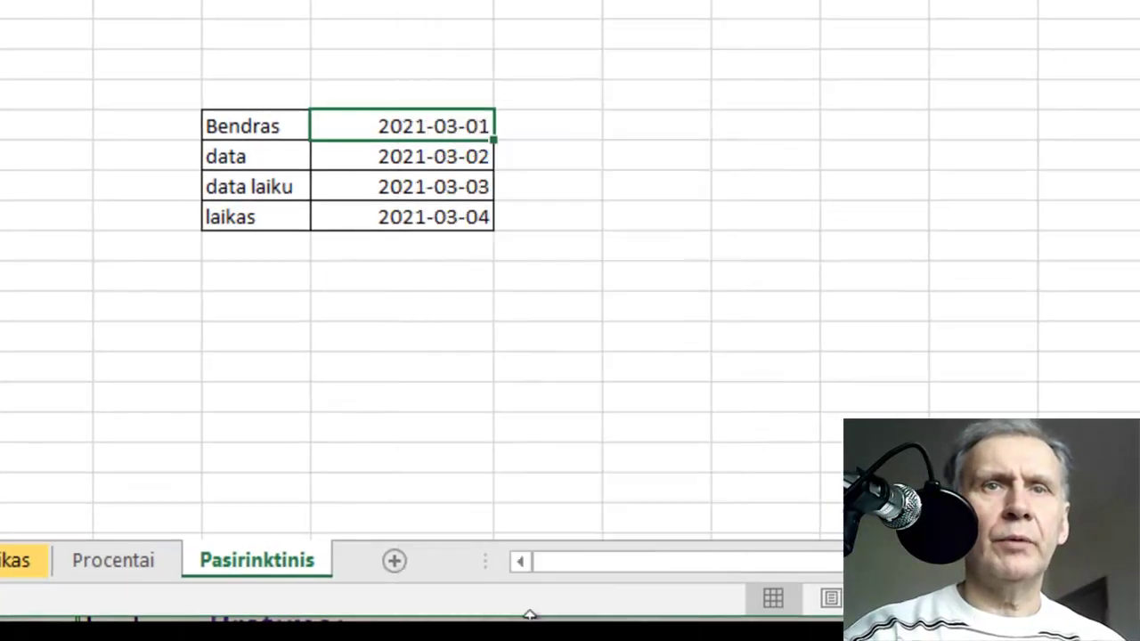
# - Give the Bendras value the general number format so it shows 44256
pyautogui.click(694, 637)
pyautogui.click(200, 271)
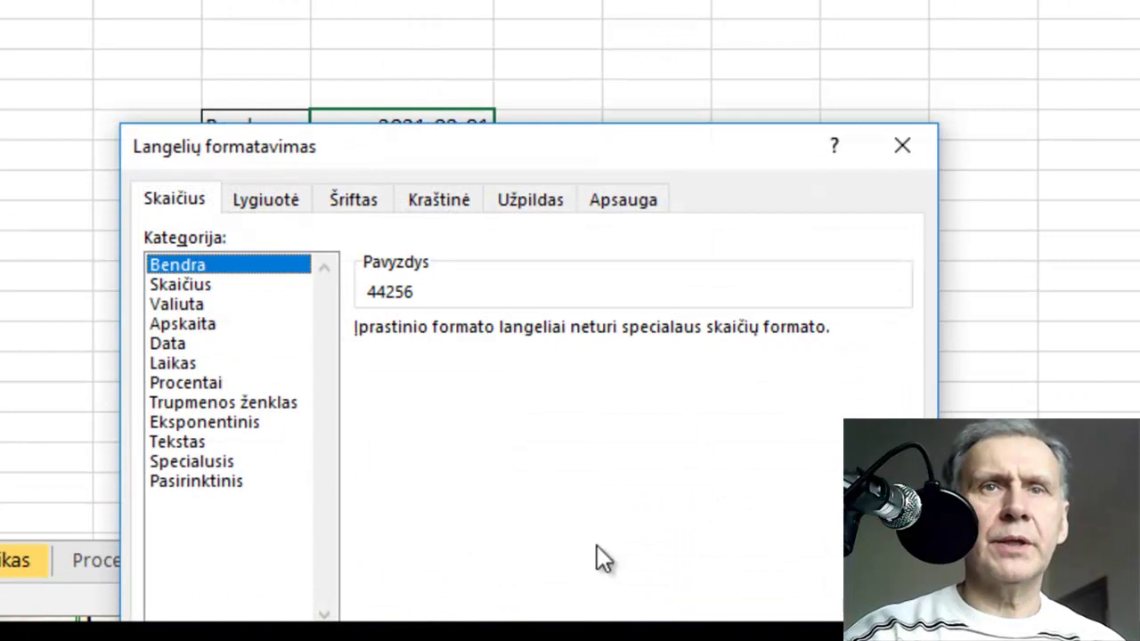
pyautogui.press('Return')
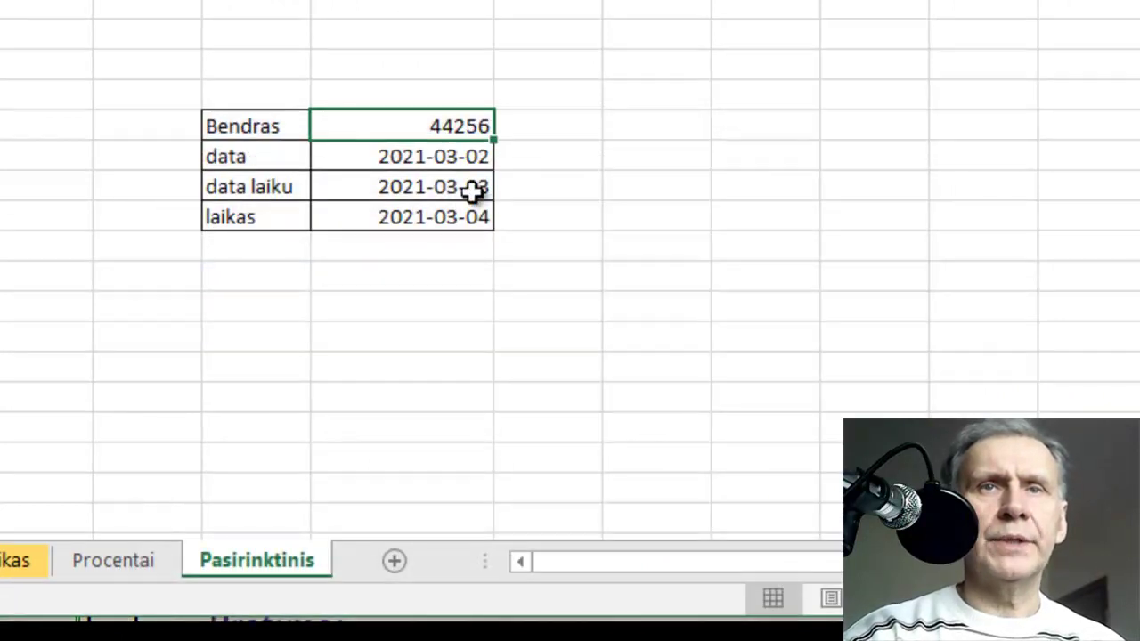
# - Format the data value as a long date, '2021 m. kovas 2 d.'
pyautogui.click(455, 159)
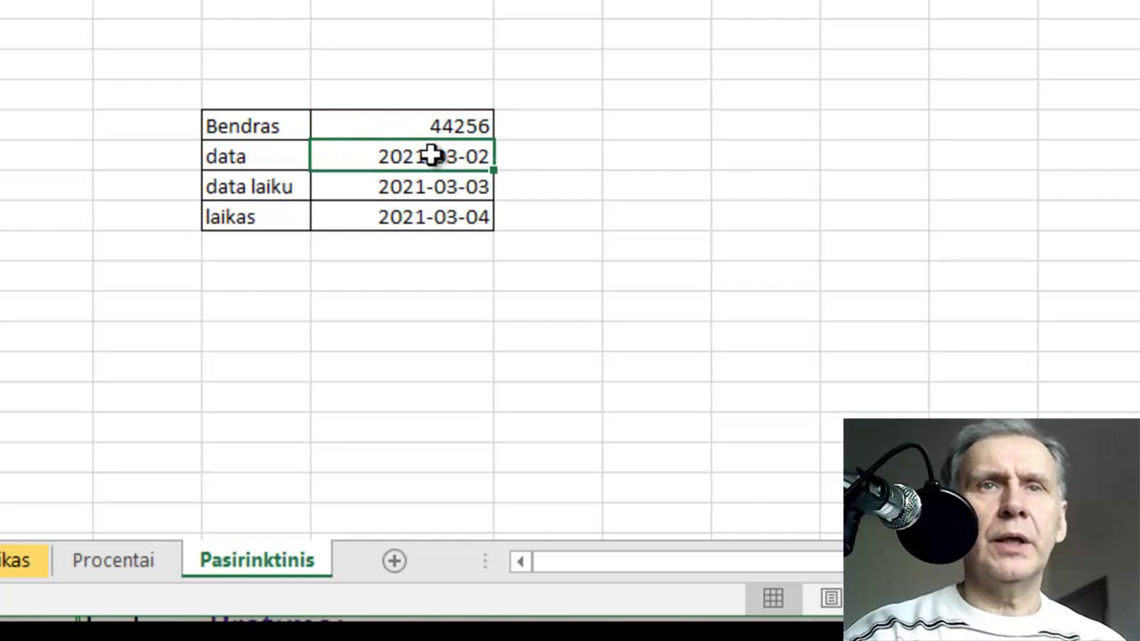
pyautogui.rightClick(432, 158)
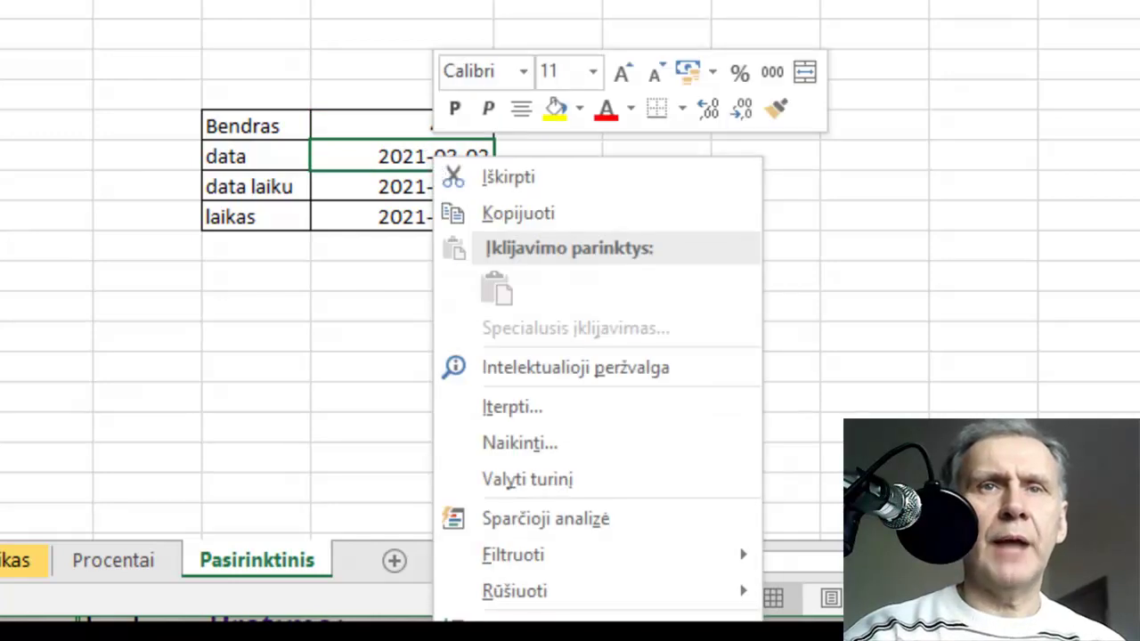
pyautogui.hotkey('ctrl', '1')
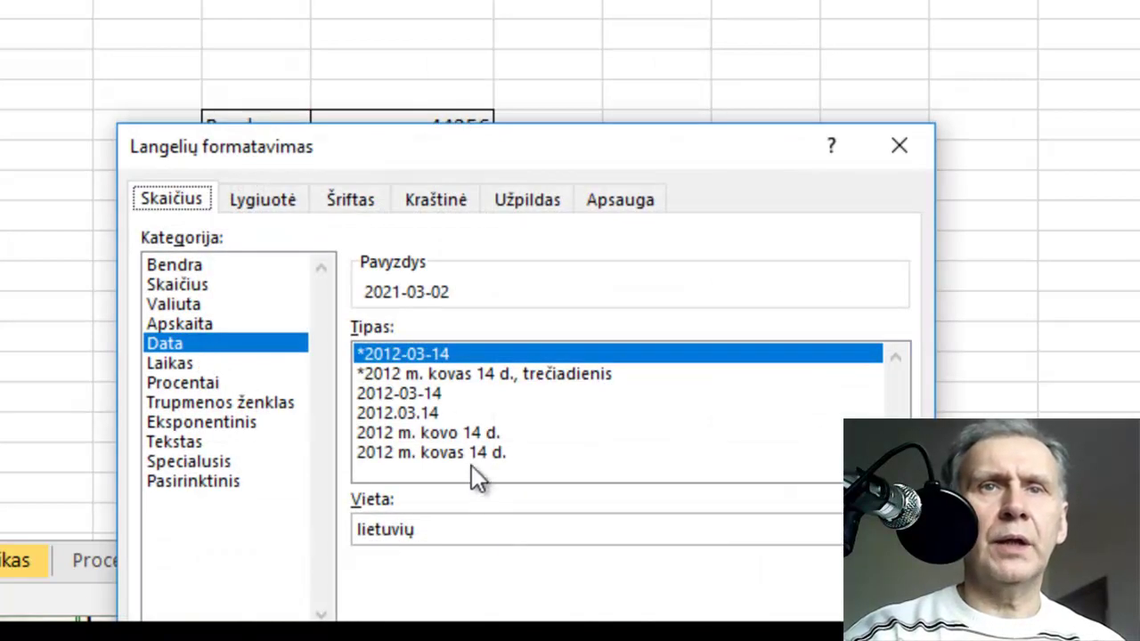
pyautogui.click(465, 454)
pyautogui.press('Return')
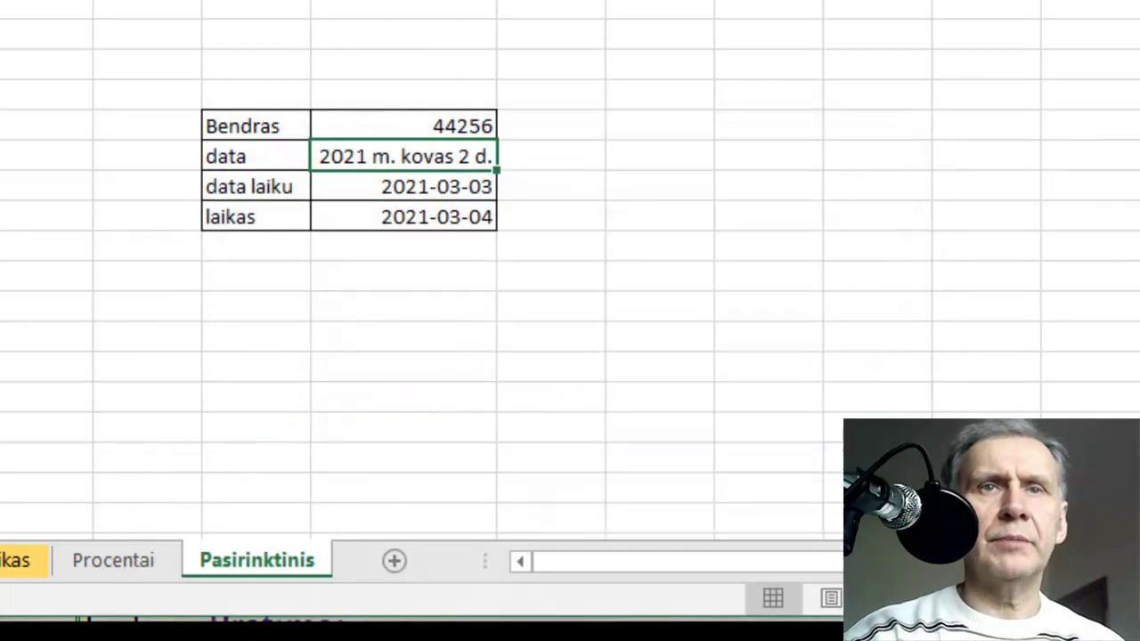
# - Apply the custom yyyy-mm-dd hh:mm format to the data laiku value
pyautogui.click(429, 187)
pyautogui.rightClick(429, 186)
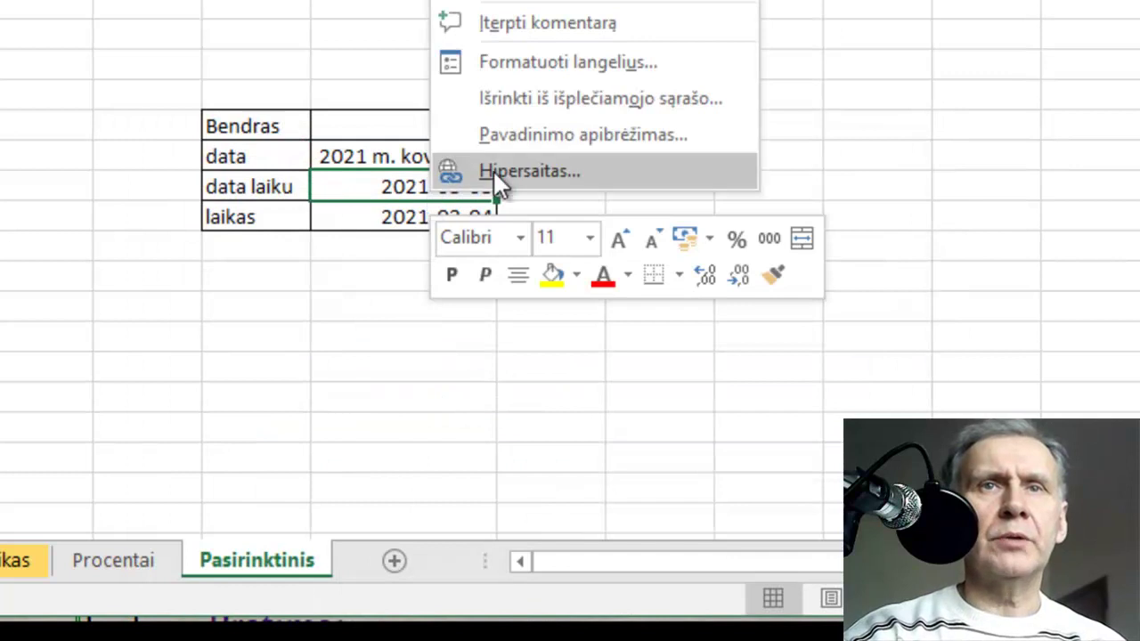
pyautogui.click(529, 64)
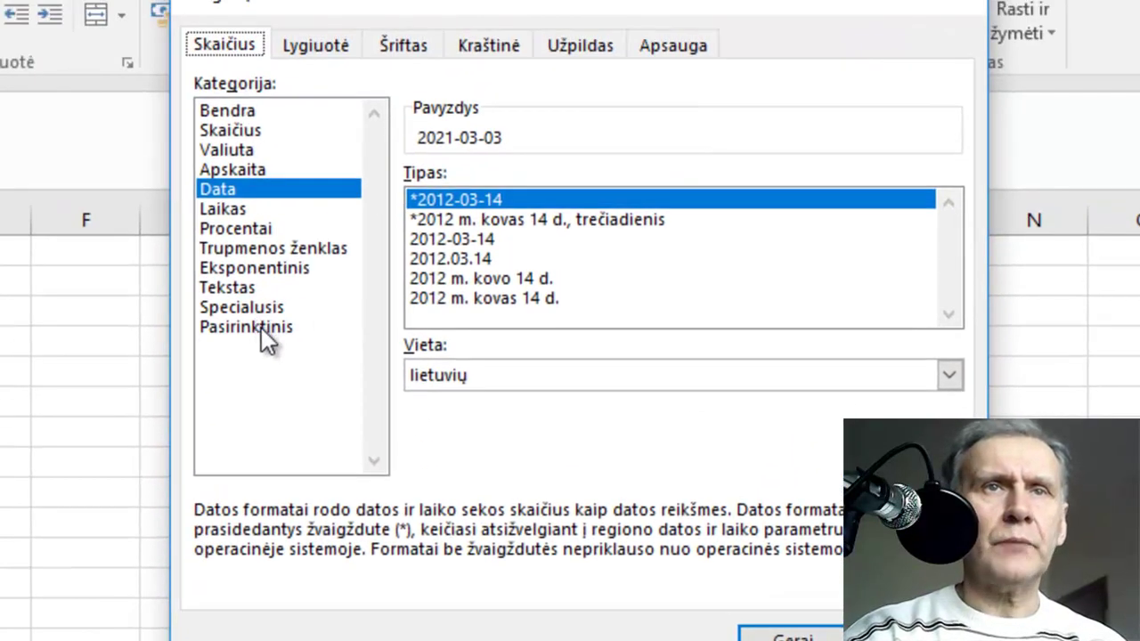
pyautogui.click(255, 316)
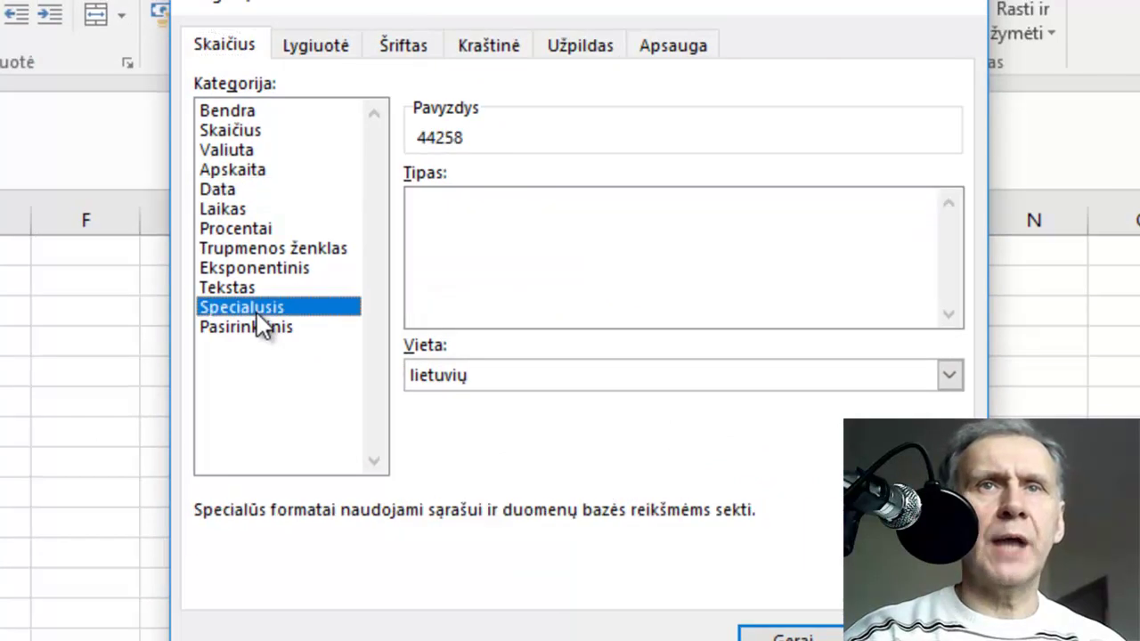
pyautogui.click(260, 328)
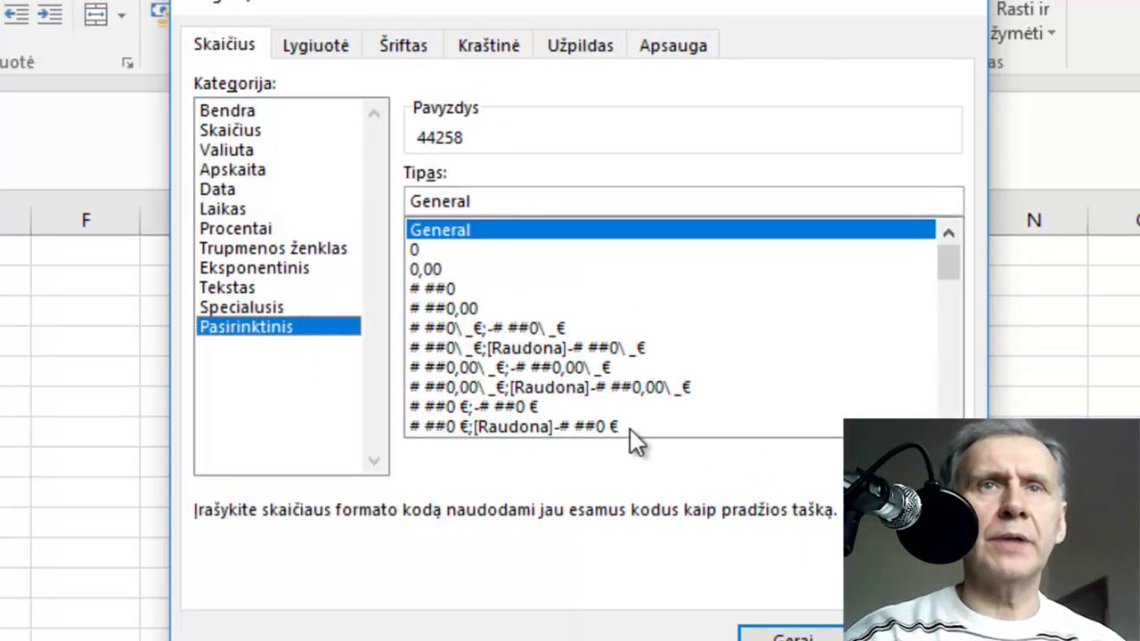
pyautogui.moveTo(956, 249); pyautogui.dragTo(954, 310)
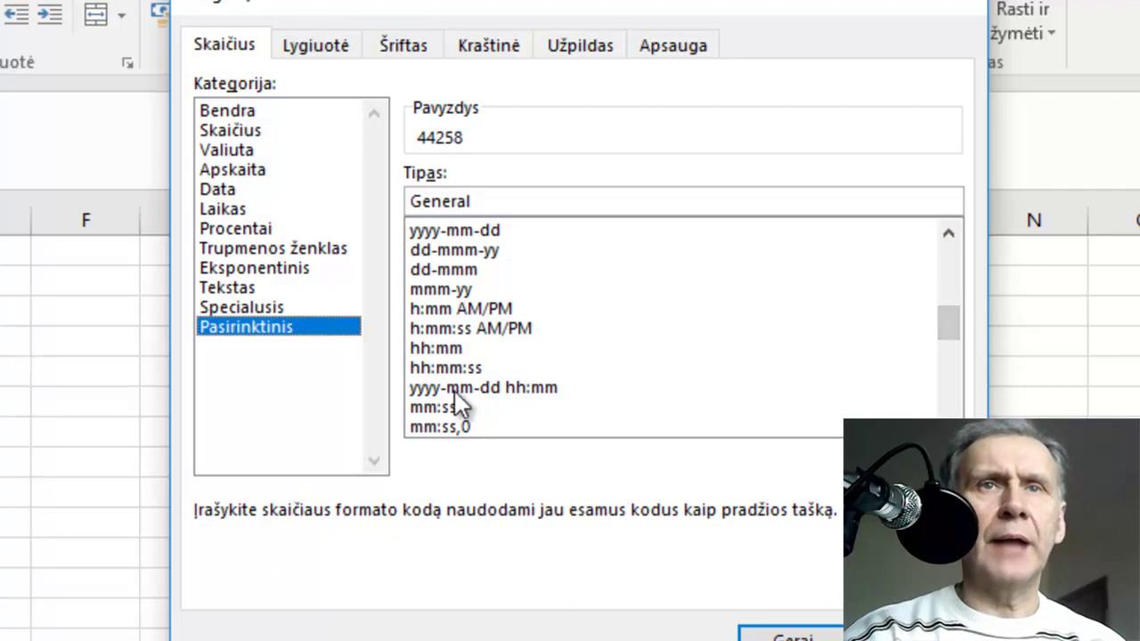
pyautogui.click(454, 391)
pyautogui.click(753, 632)
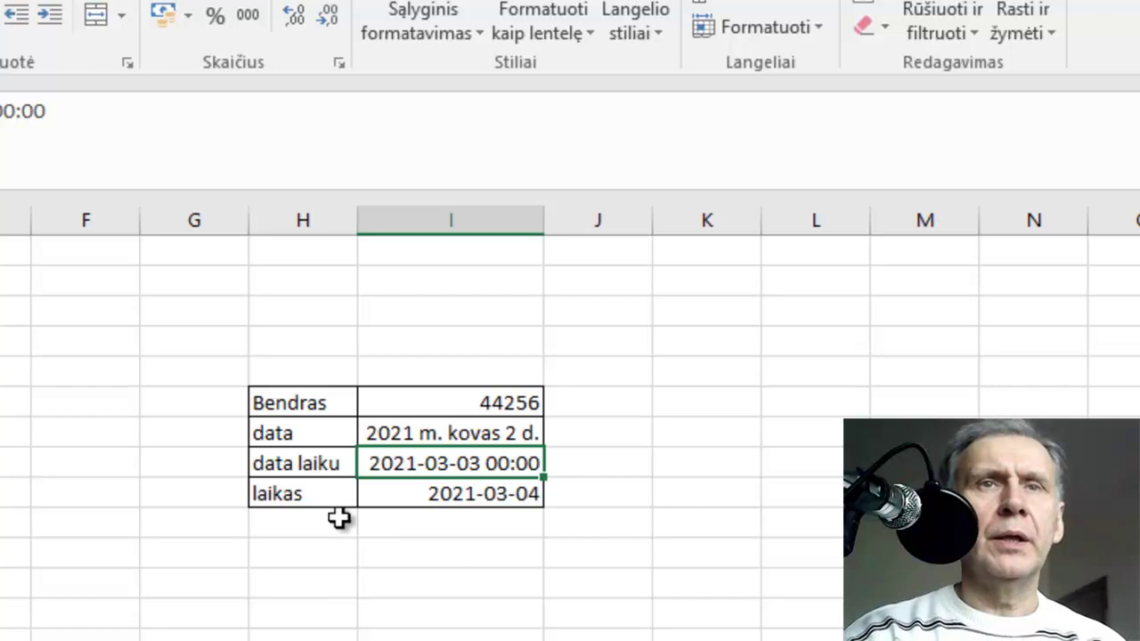
# - Give the laikas value the 13:30:55 time format so it reads 00:00:00
pyautogui.click(446, 492)
pyautogui.rightClick(450, 493)
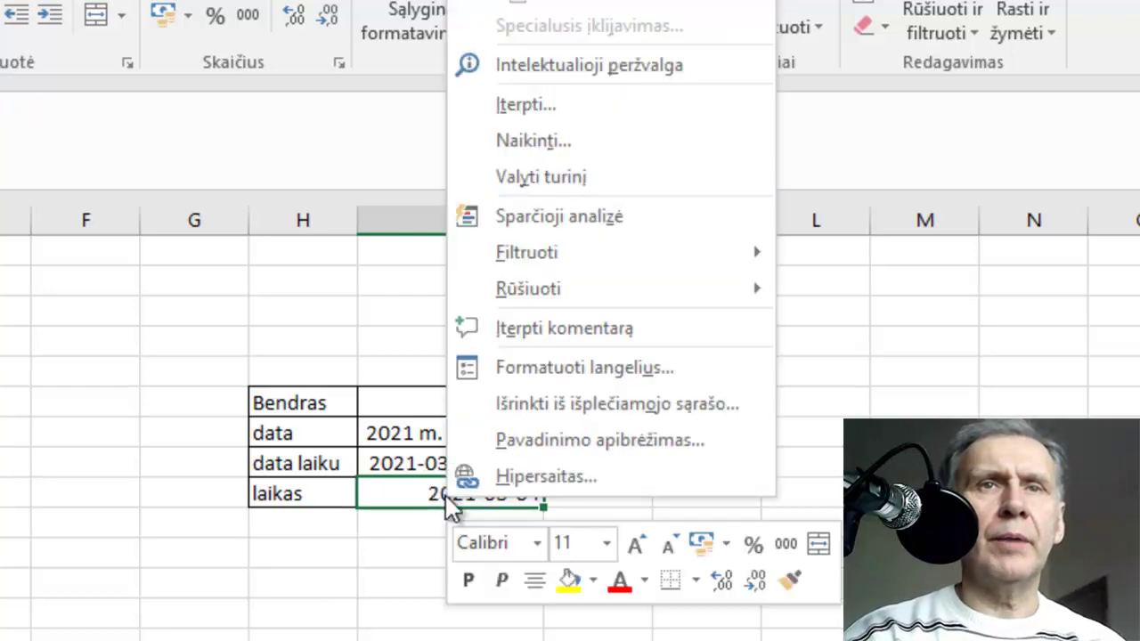
pyautogui.click(552, 366)
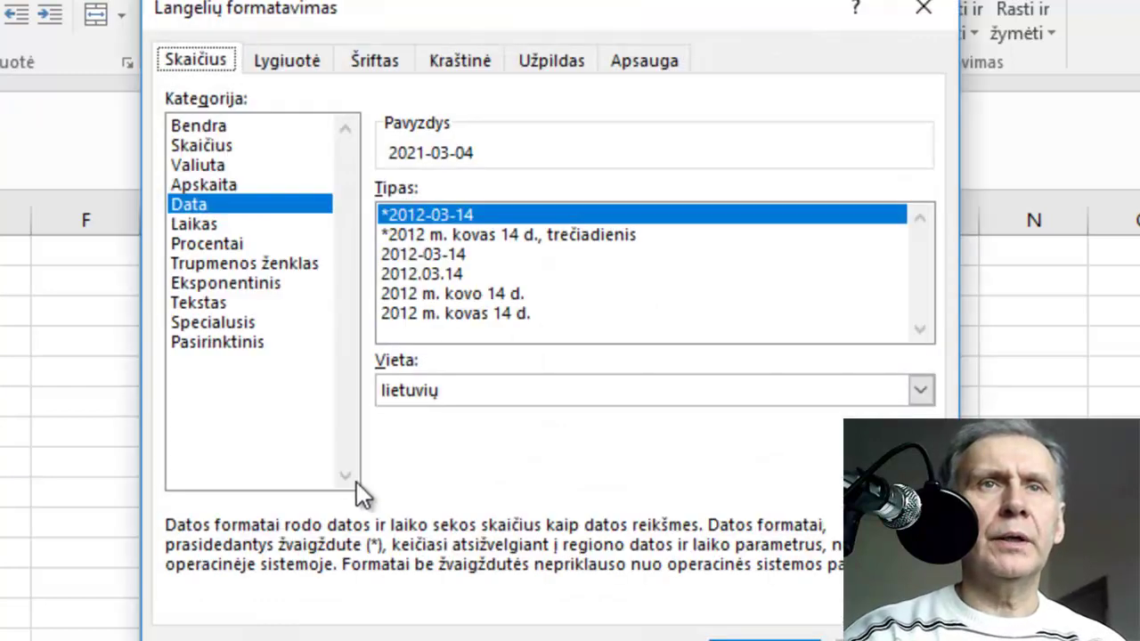
pyautogui.click(214, 224)
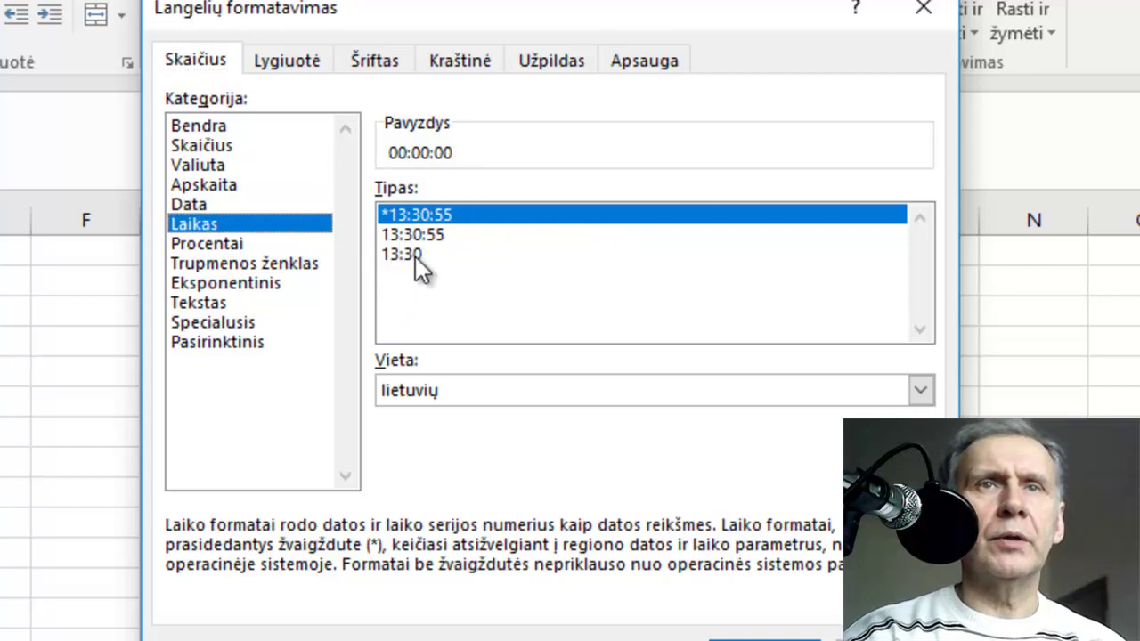
pyautogui.click(415, 254)
pyautogui.click(416, 234)
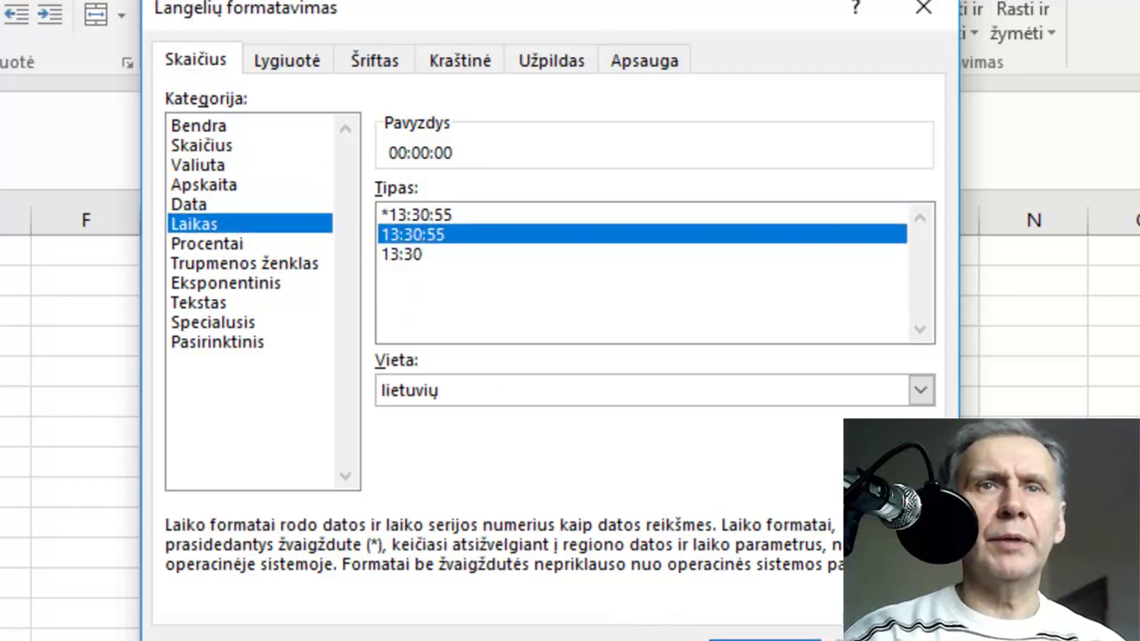
pyautogui.click(764, 639)
pyautogui.click(531, 579)
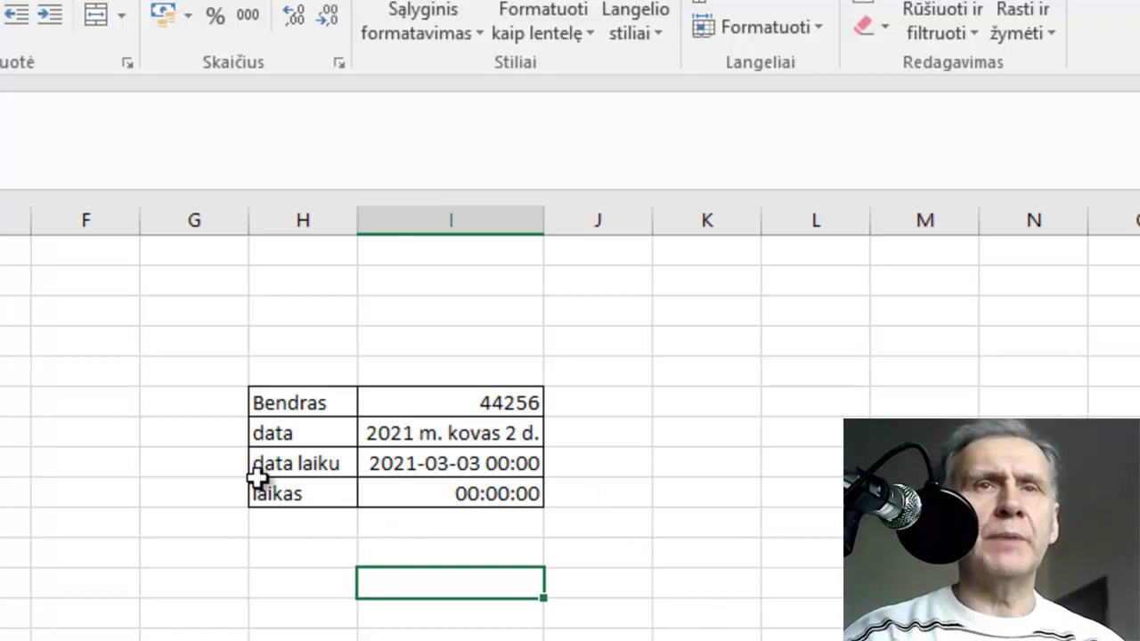
# - Fill the label cells Bendras through laikas (H13:H16) with yellow
pyautogui.moveTo(303, 405); pyautogui.dragTo(305, 482)
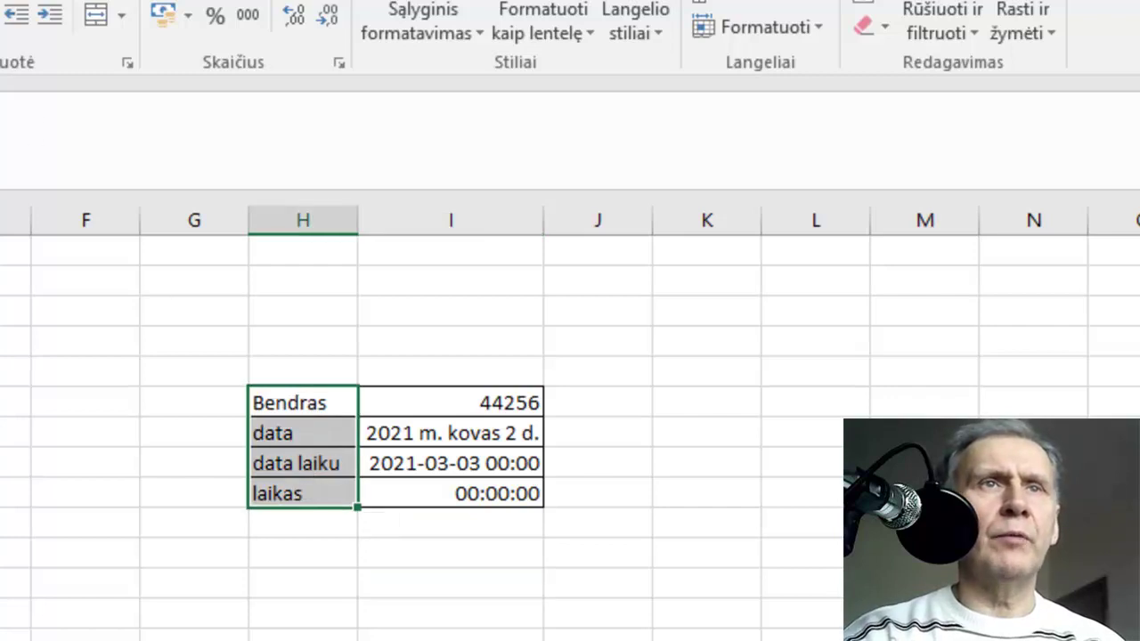
pyautogui.click(784, 464)
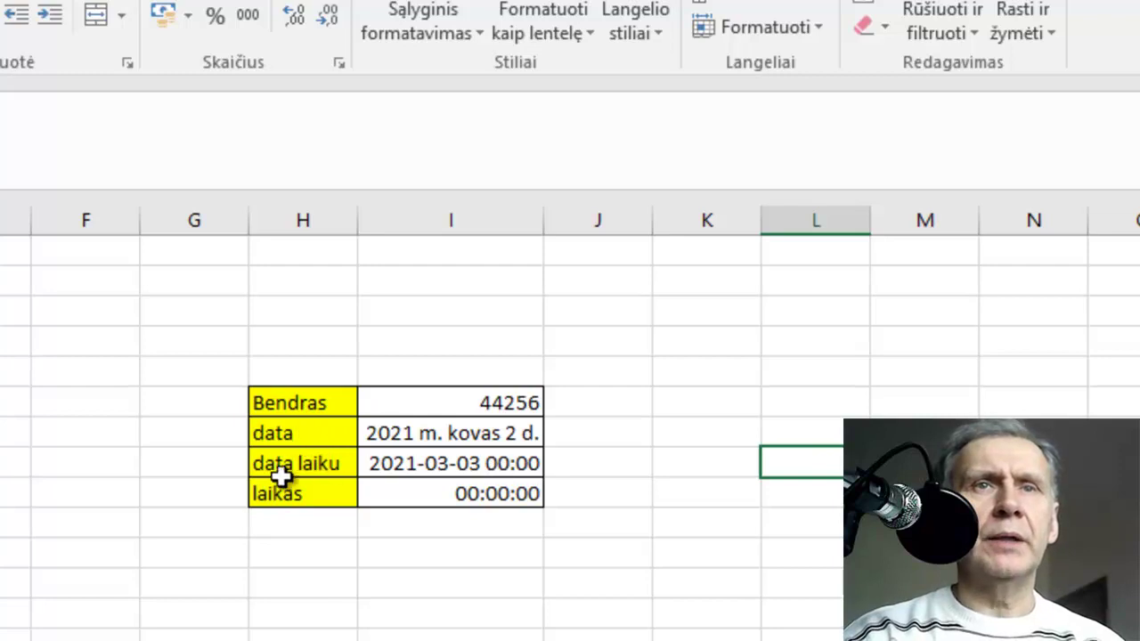
# - Enter 2001.12.14 in K13 and check its cell format
pyautogui.click(717, 372)
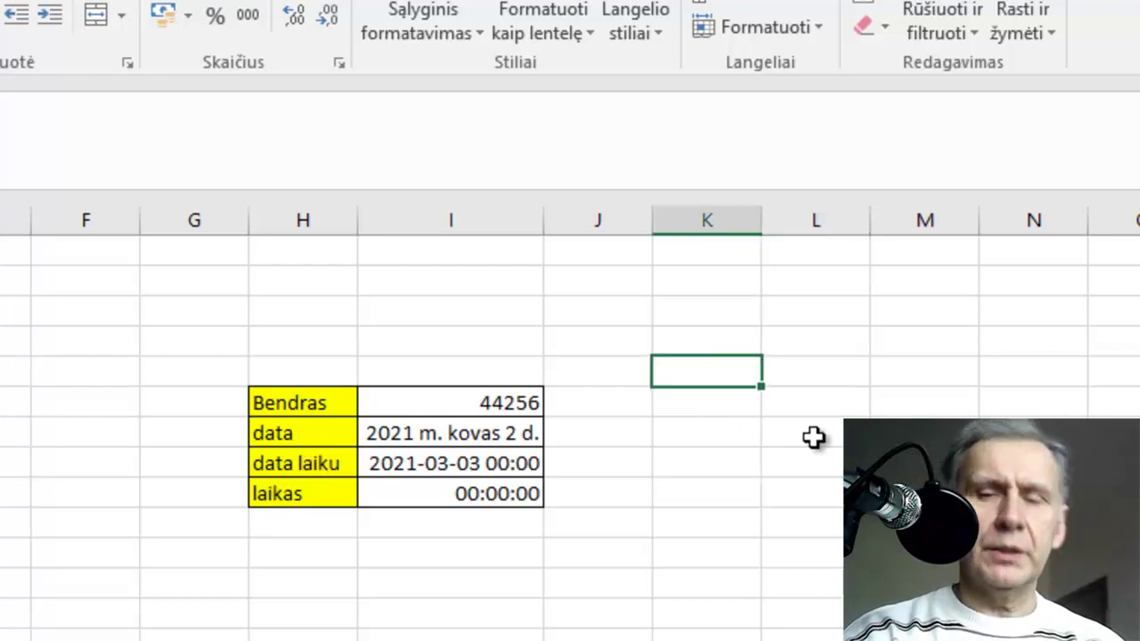
pyautogui.write('22')
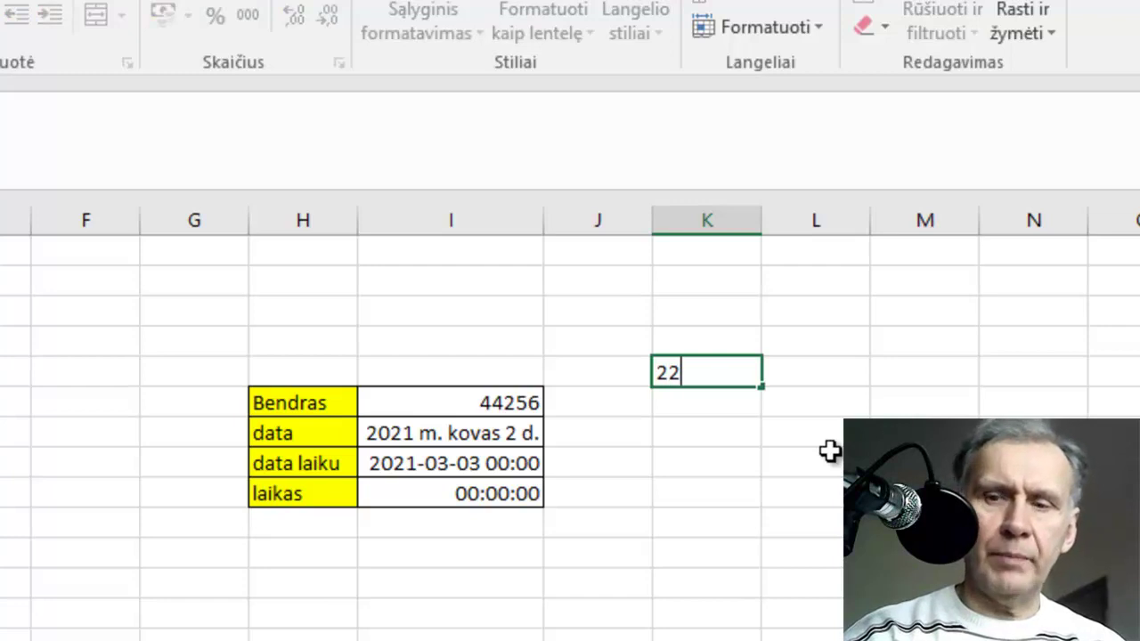
pyautogui.press('BackSpace')
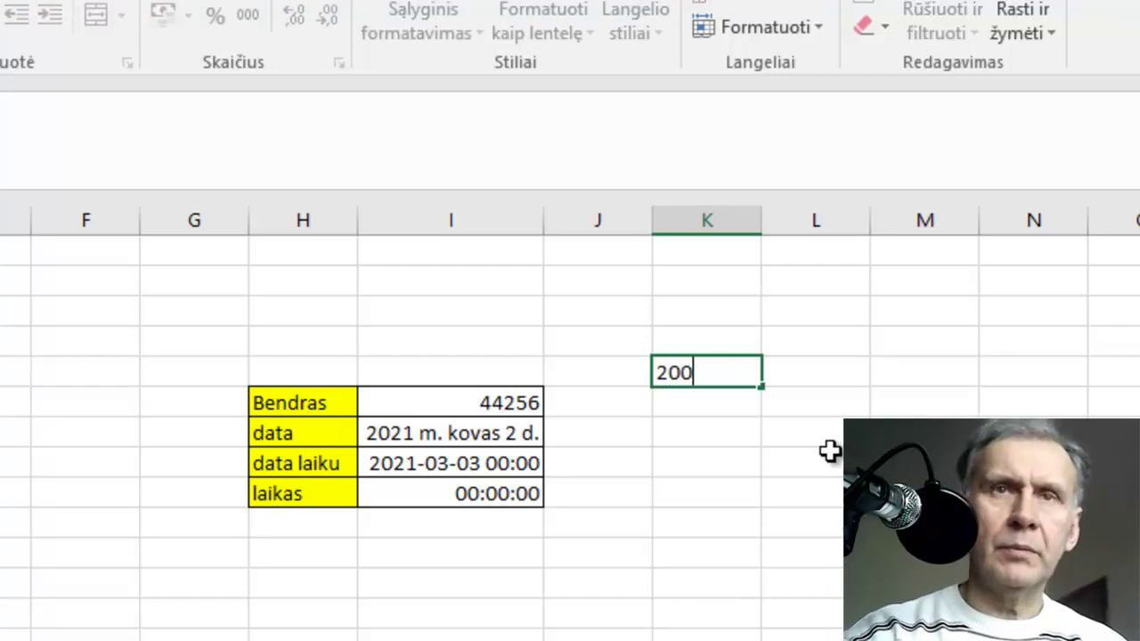
pyautogui.write('1')
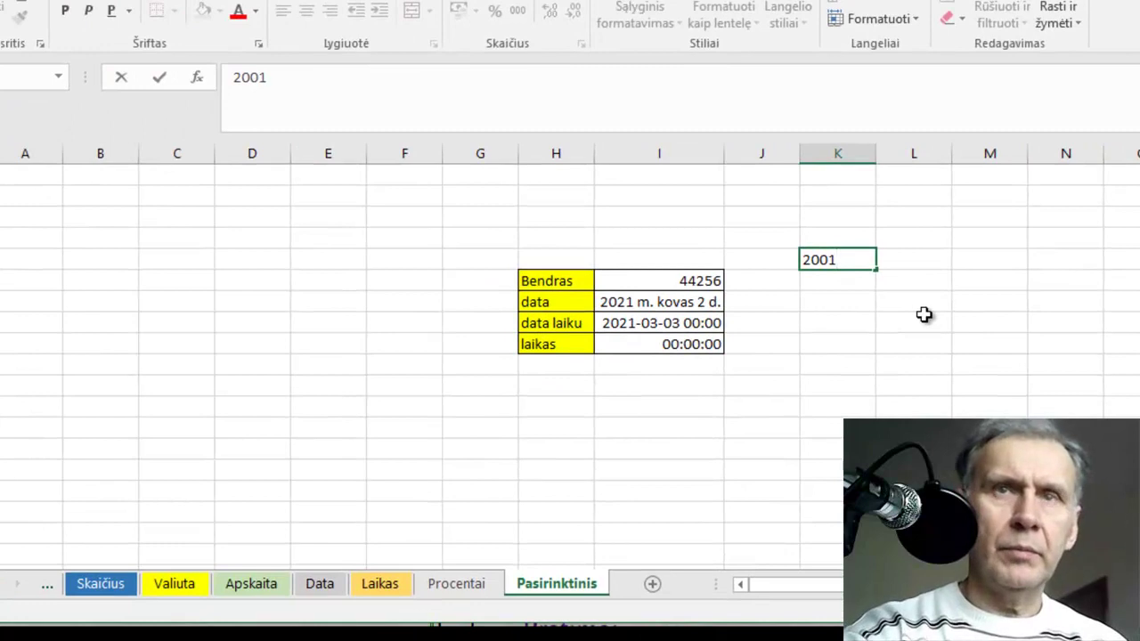
pyautogui.write('.12')
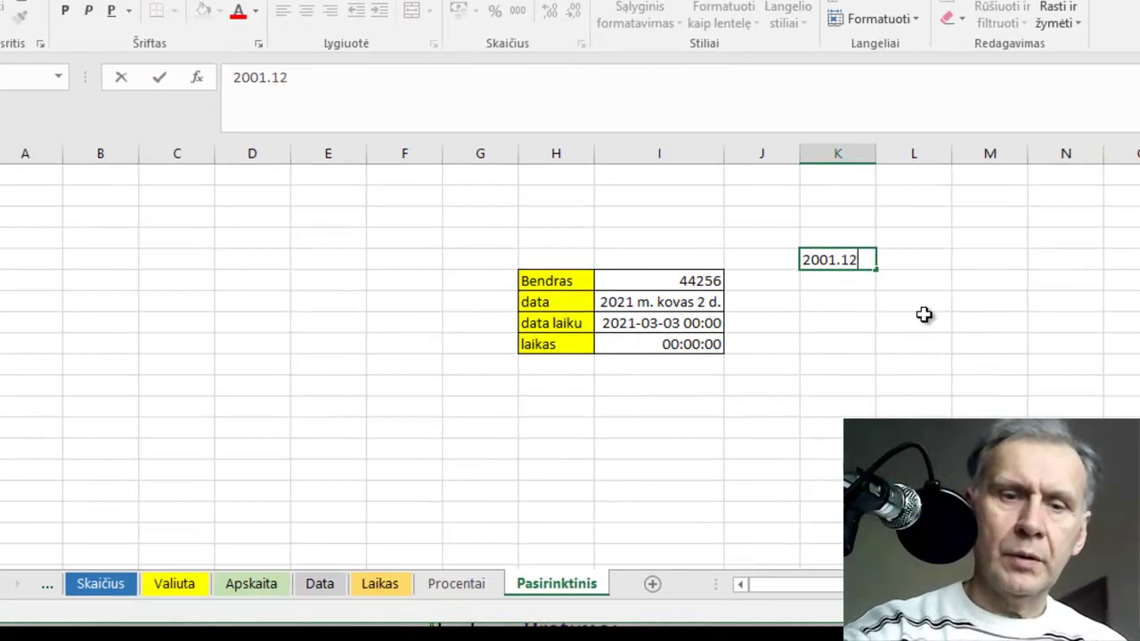
pyautogui.write('.')
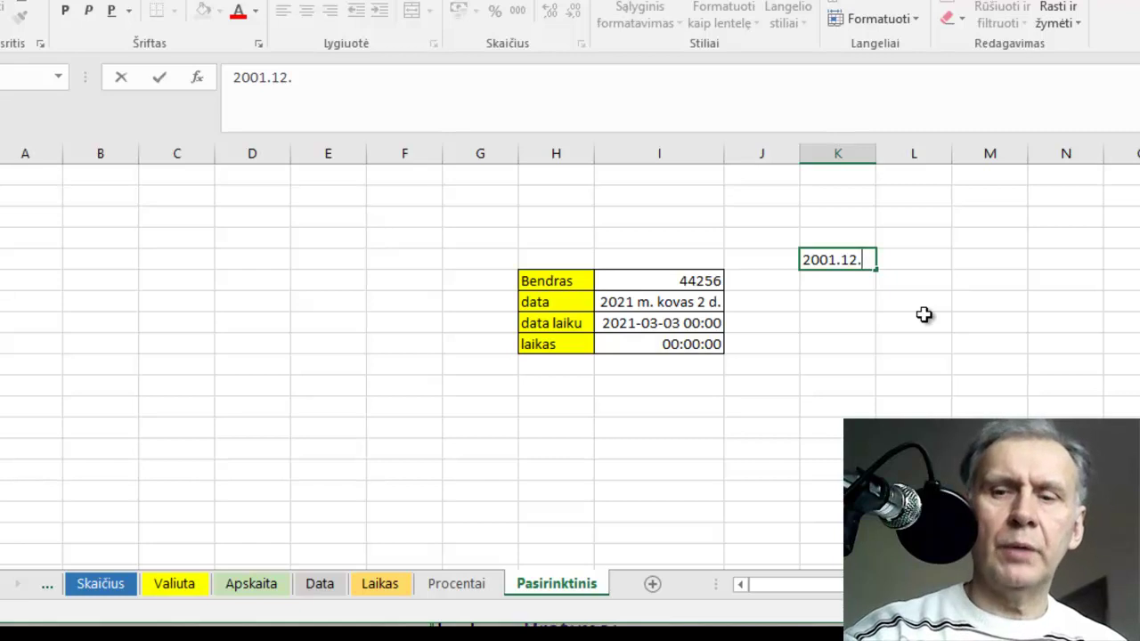
pyautogui.write('14')
pyautogui.press('Return')
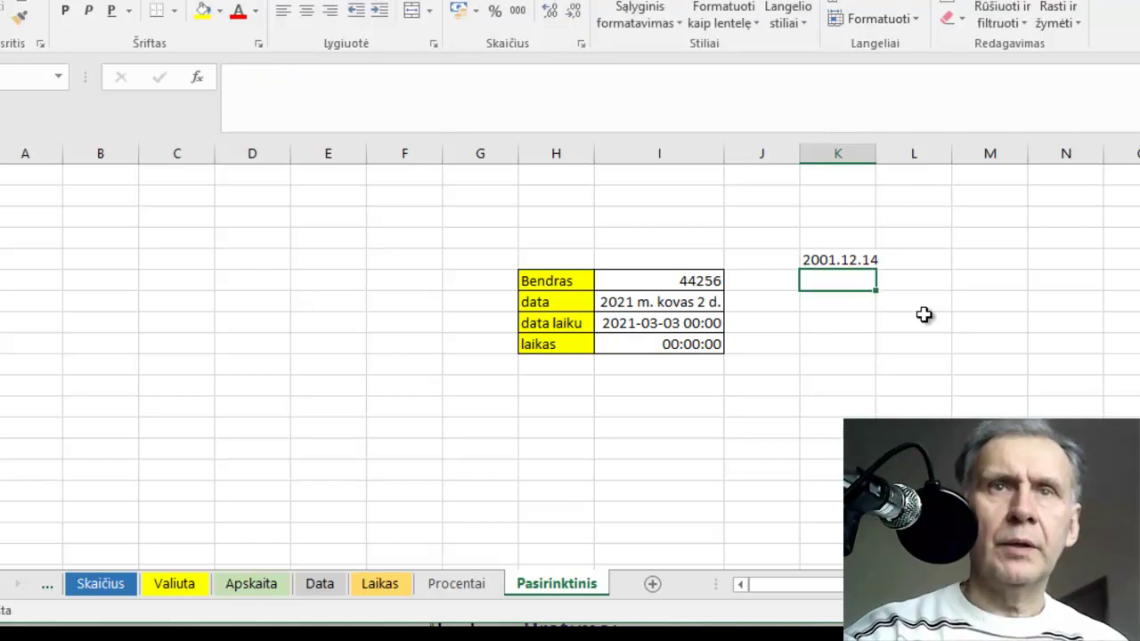
pyautogui.rightClick(834, 257)
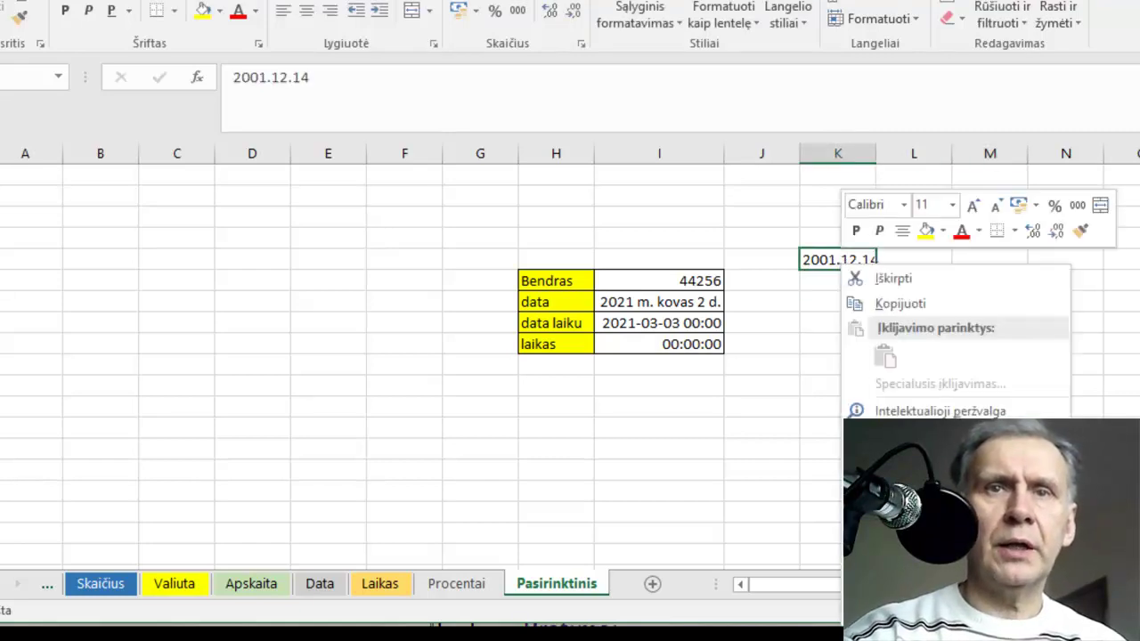
pyautogui.click(927, 604)
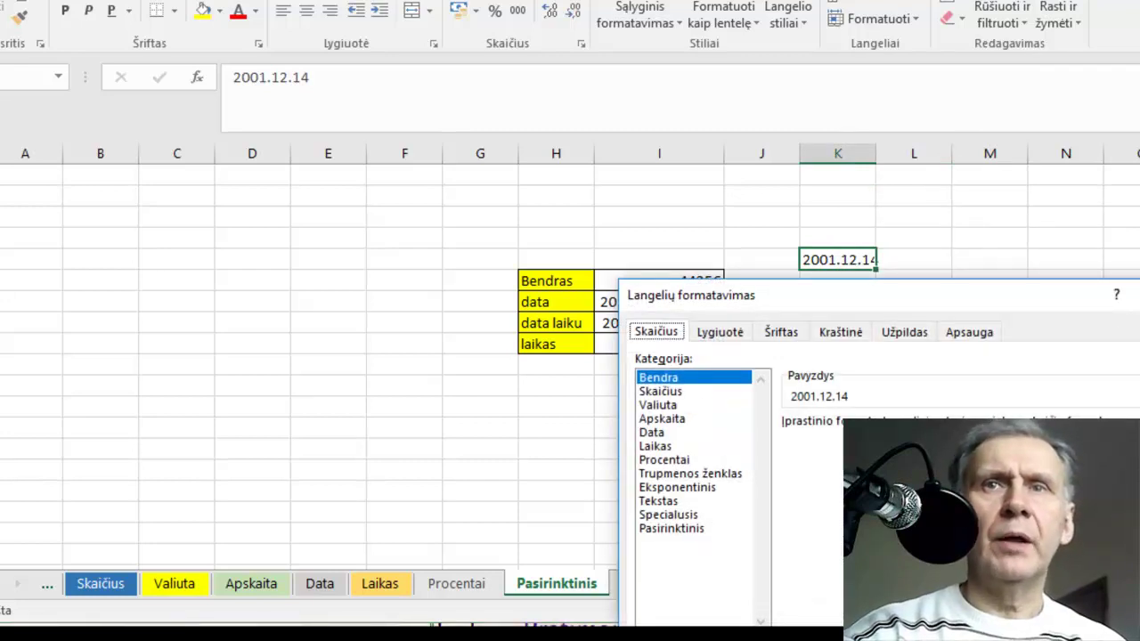
pyautogui.click(1135, 294)
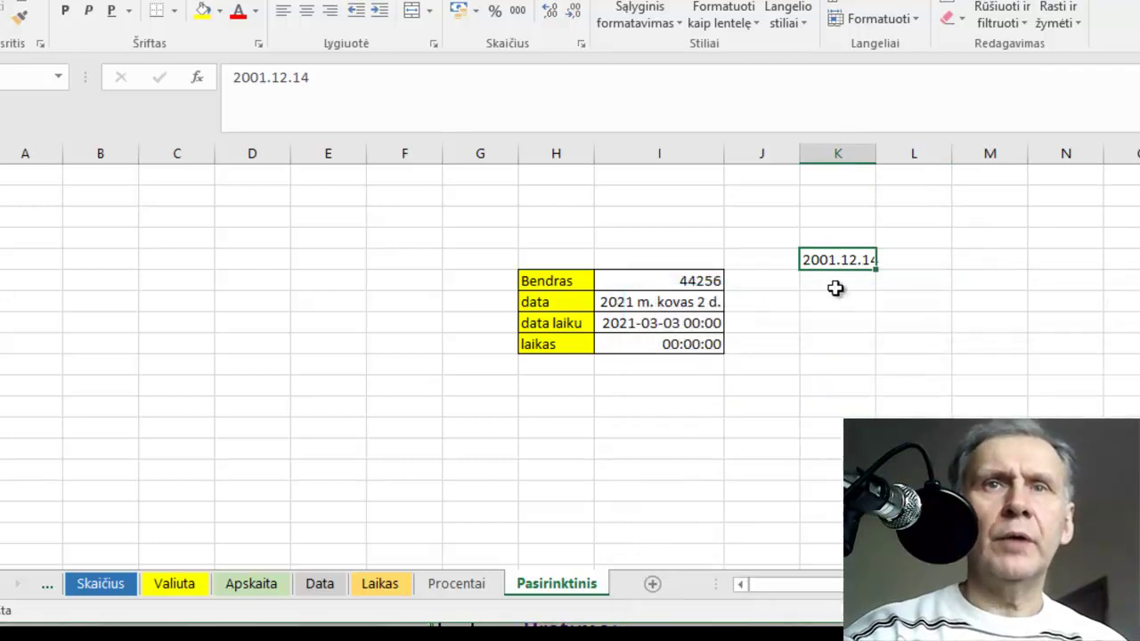
# - Replace the dots with hyphens to make 2001-12-14 and confirm Format Cells shows Data
pyautogui.click(271, 77)
pyautogui.press('Delete')
pyautogui.write('-')
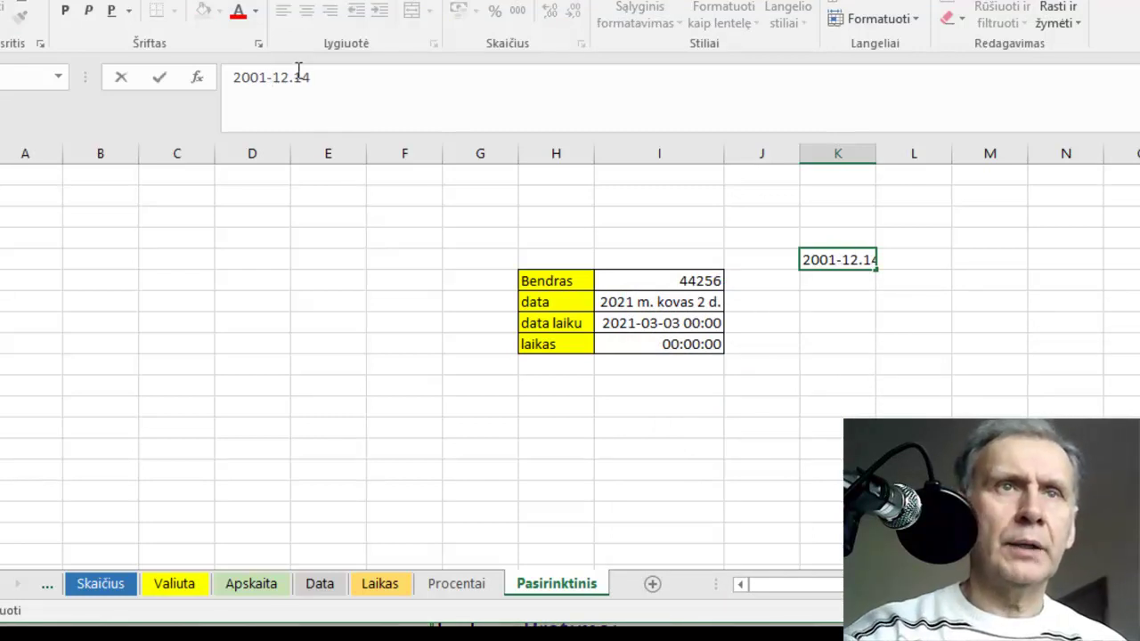
pyautogui.click(296, 77)
pyautogui.press('BackSpace')
pyautogui.write('-')
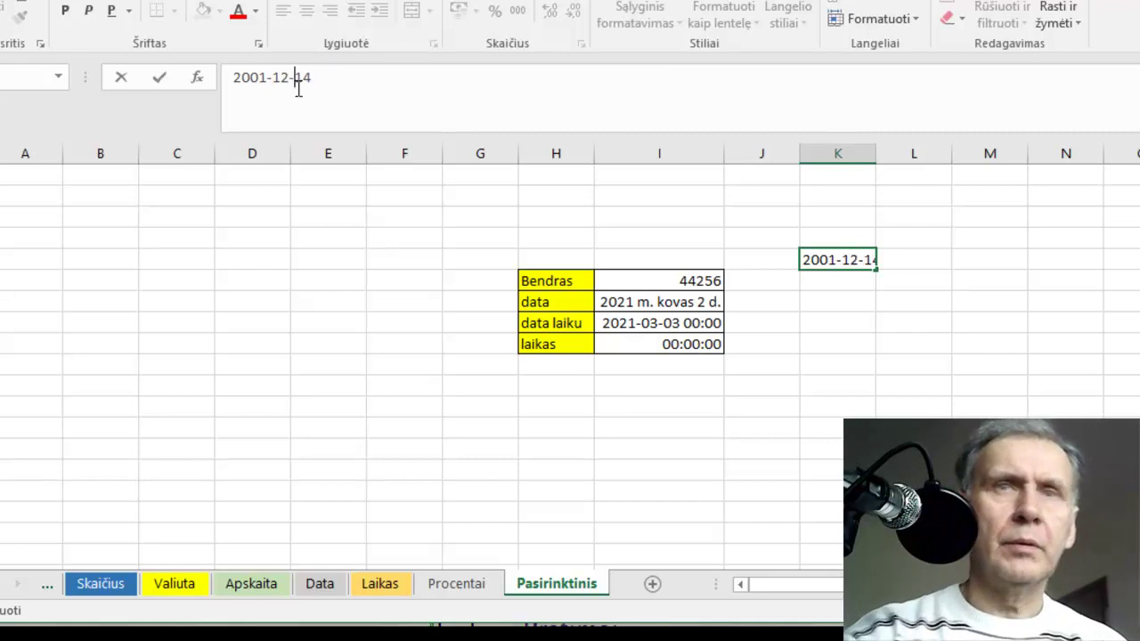
pyautogui.click(851, 385)
pyautogui.click(848, 261)
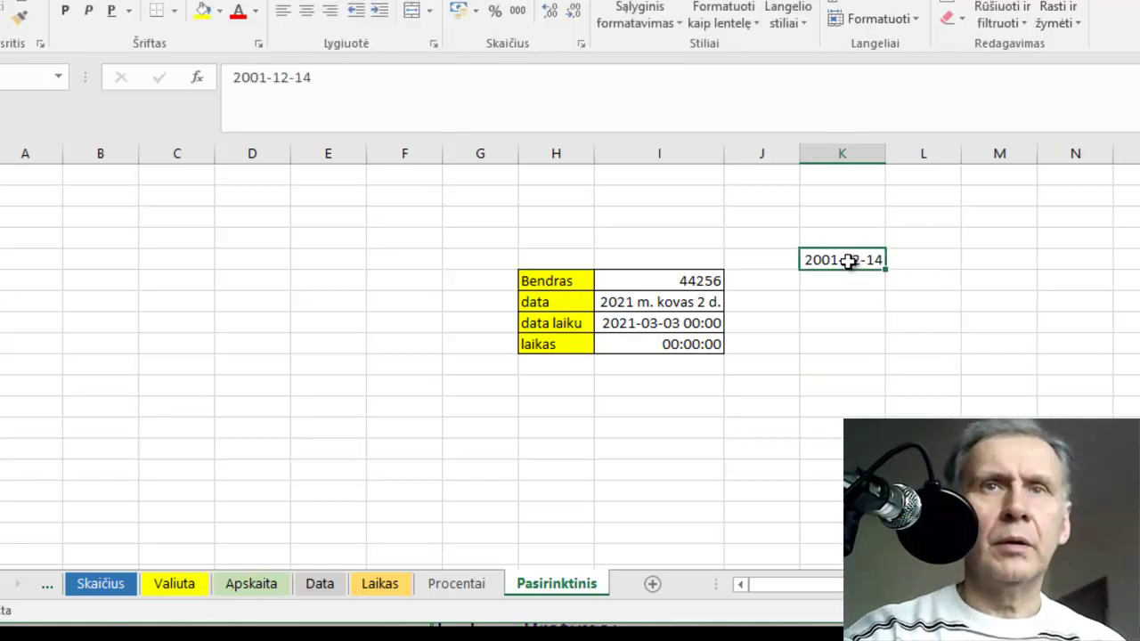
pyautogui.rightClick(848, 260)
pyautogui.click(953, 606)
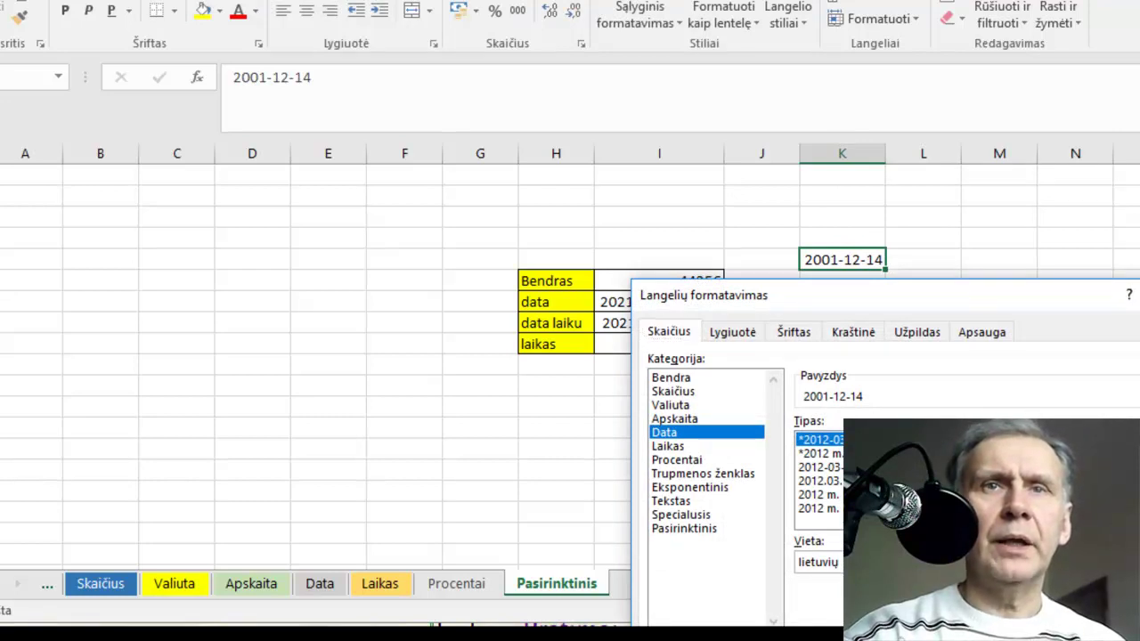
pyautogui.press('Escape')
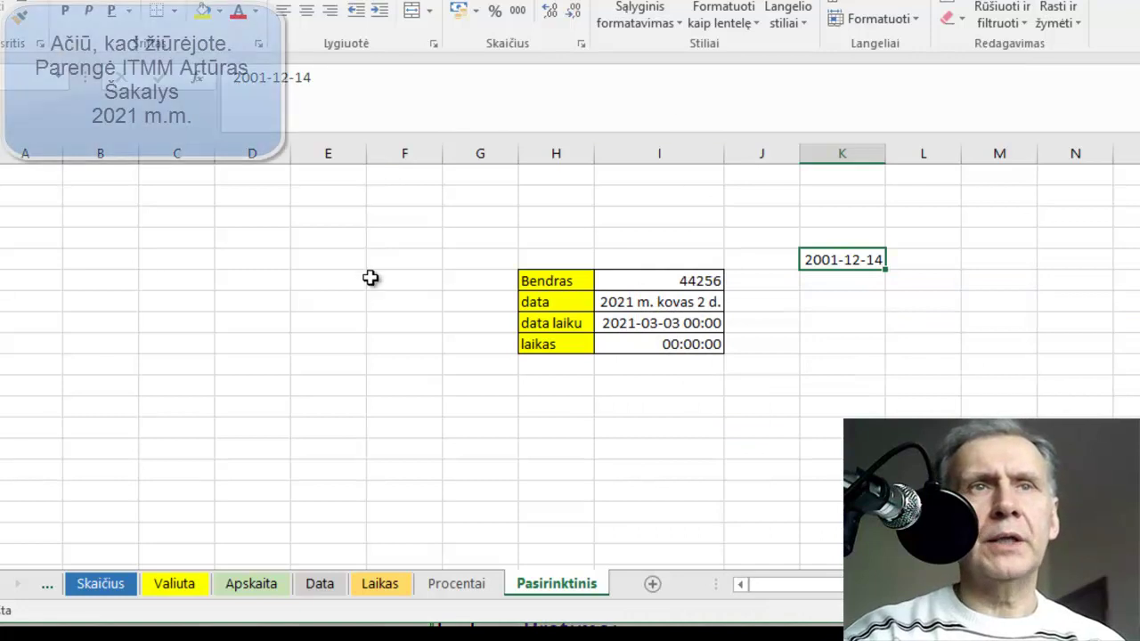